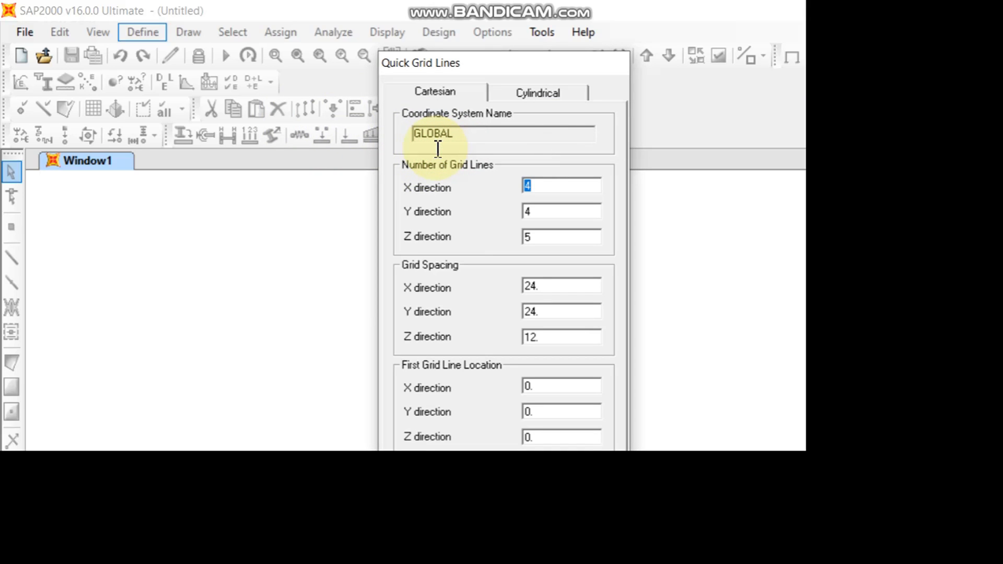
# Set the number of grid lines to 2 in X, 2 in Y and 1 in Z
pyautogui.write('2')
pyautogui.press('Tab')
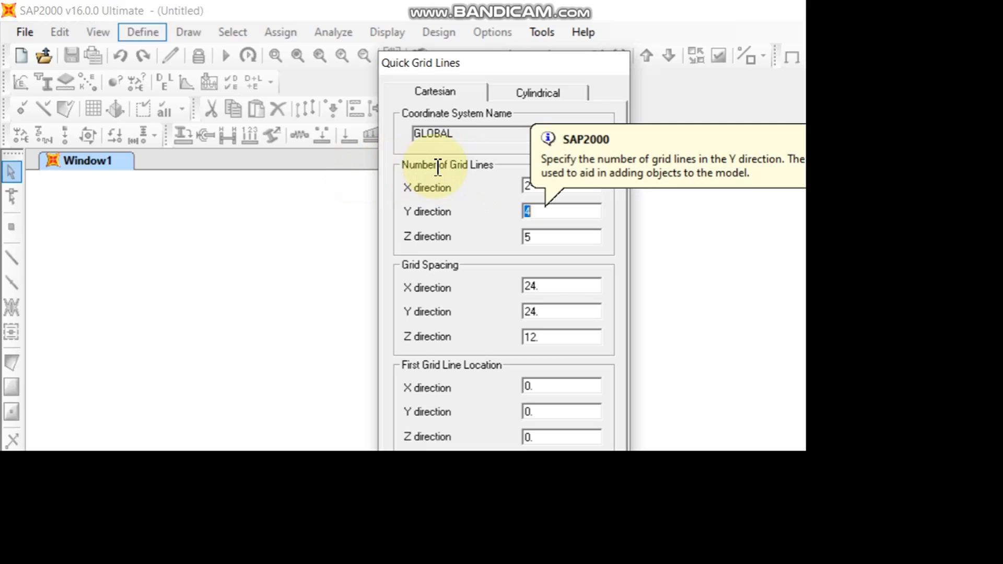
pyautogui.write('2')
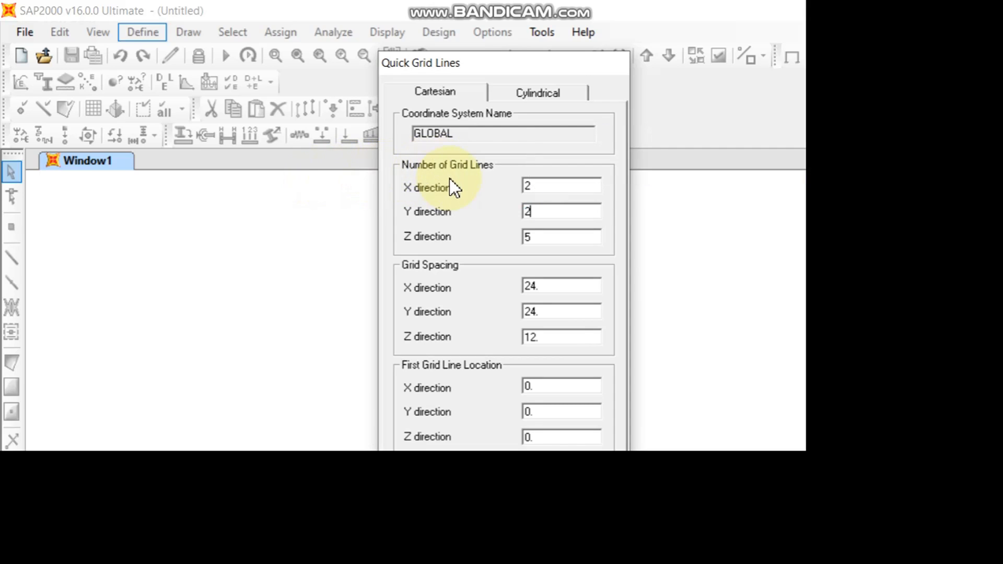
pyautogui.press('Tab')
pyautogui.write('1')
pyautogui.press('Tab')
pyautogui.click(444, 225)
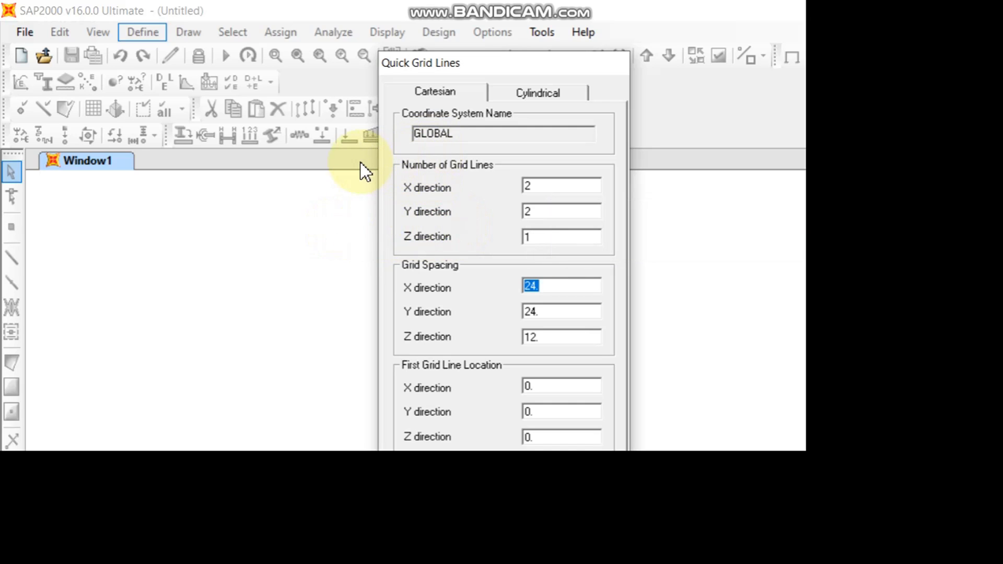
# Set the grid spacing to 30 in the X direction and 60 in the Y direction
pyautogui.write('30')
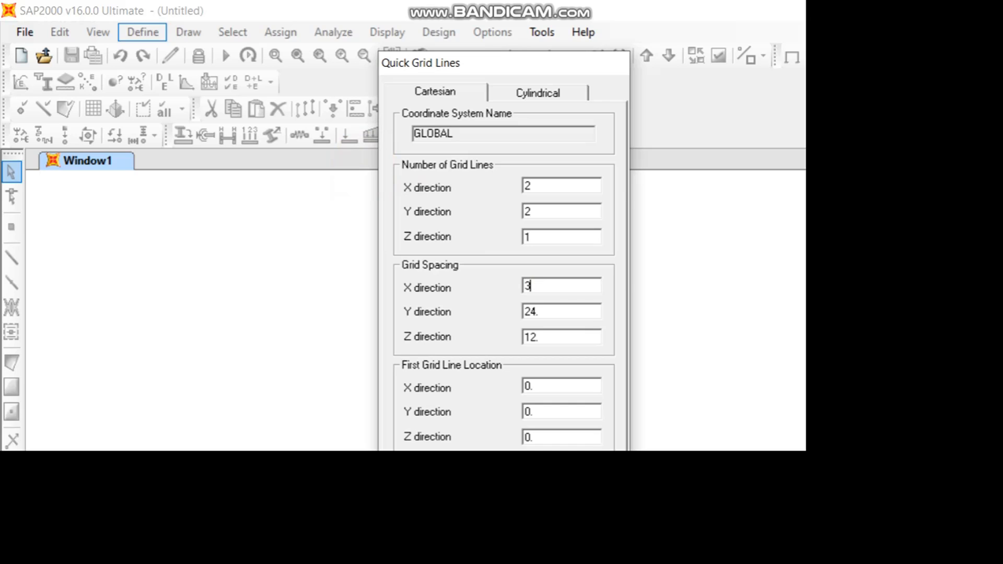
pyautogui.press('Tab')
pyautogui.click(438, 243)
pyautogui.write('60')
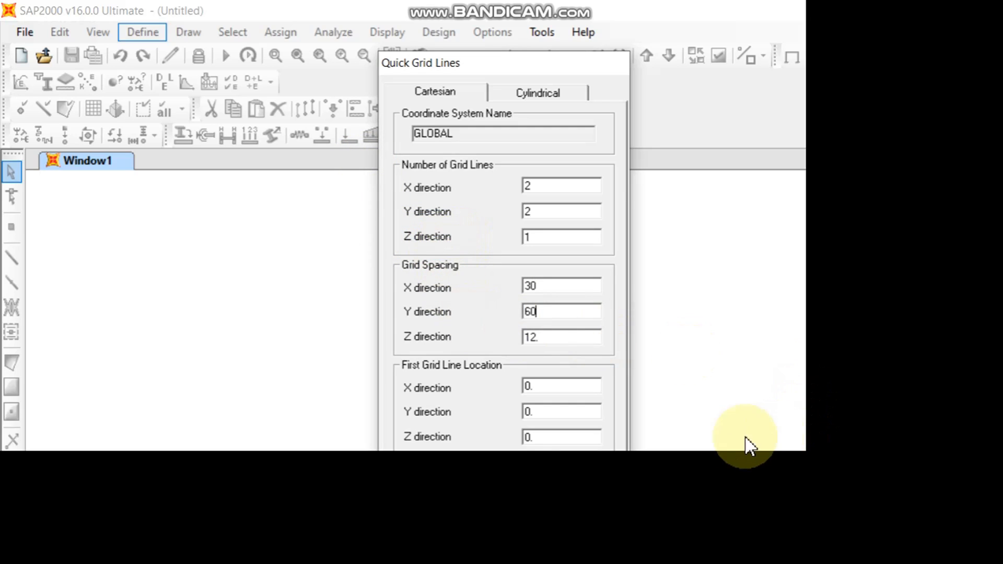
pyautogui.click(745, 418)
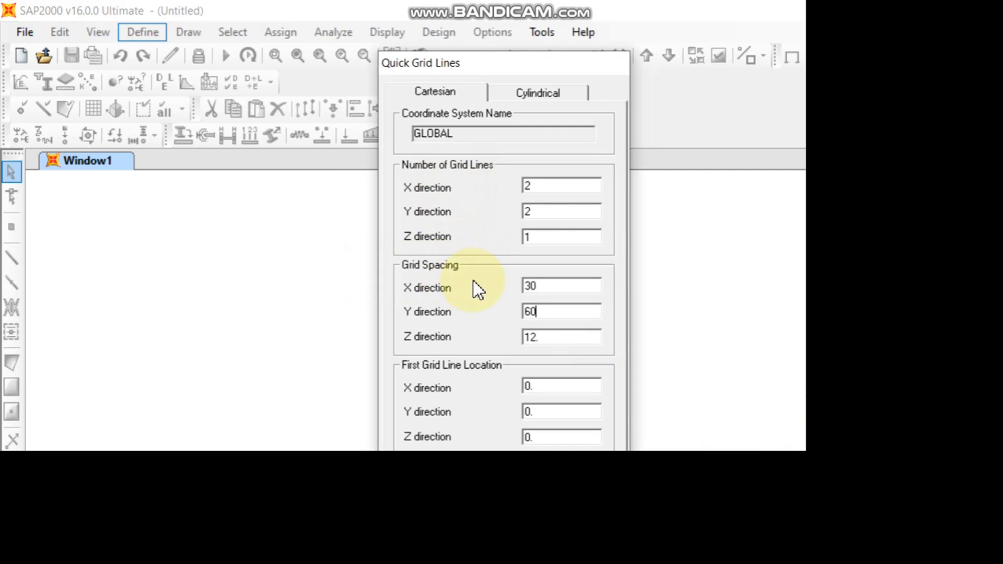
# Try a grid spacing of 0 in the Z direction and generate the grid
pyautogui.press('Tab')
pyautogui.write('0')
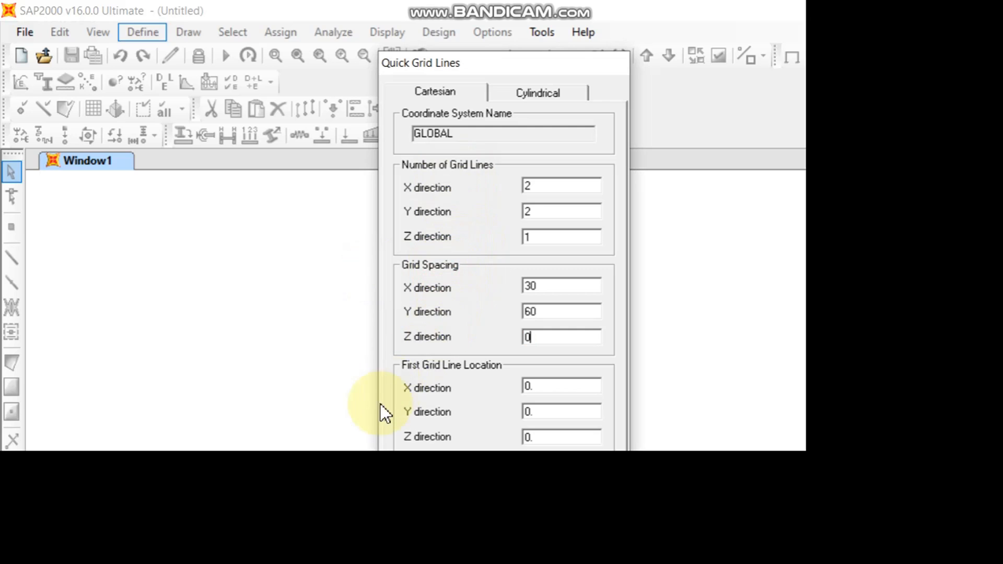
pyautogui.press('Return')
pyautogui.click(465, 269)
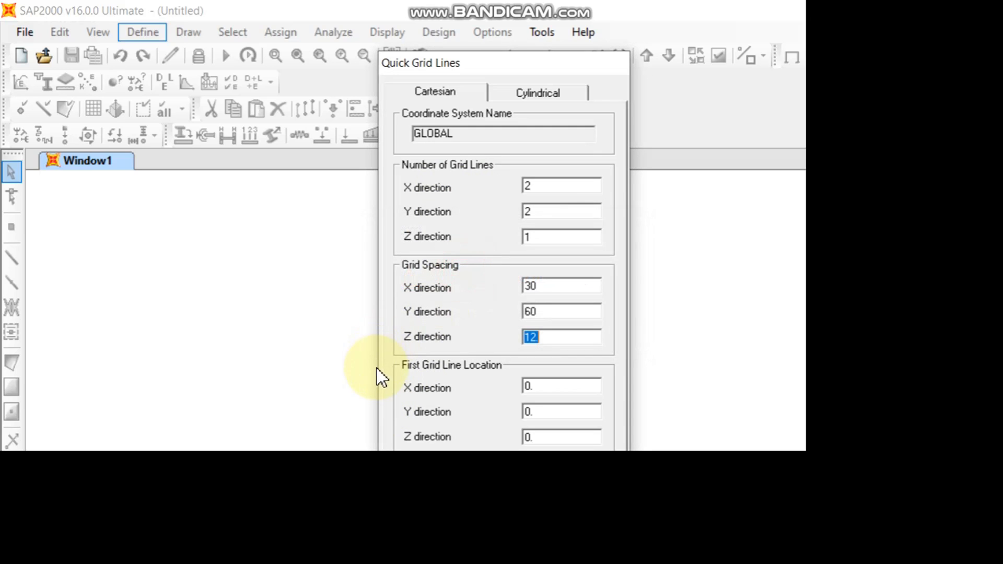
pyautogui.click(378, 381)
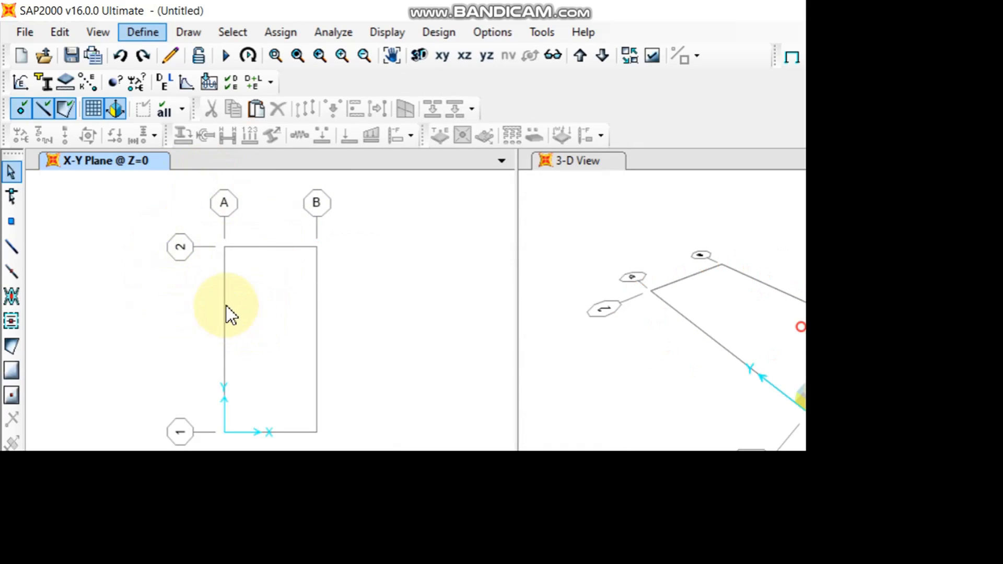
pyautogui.rightClick(201, 230)
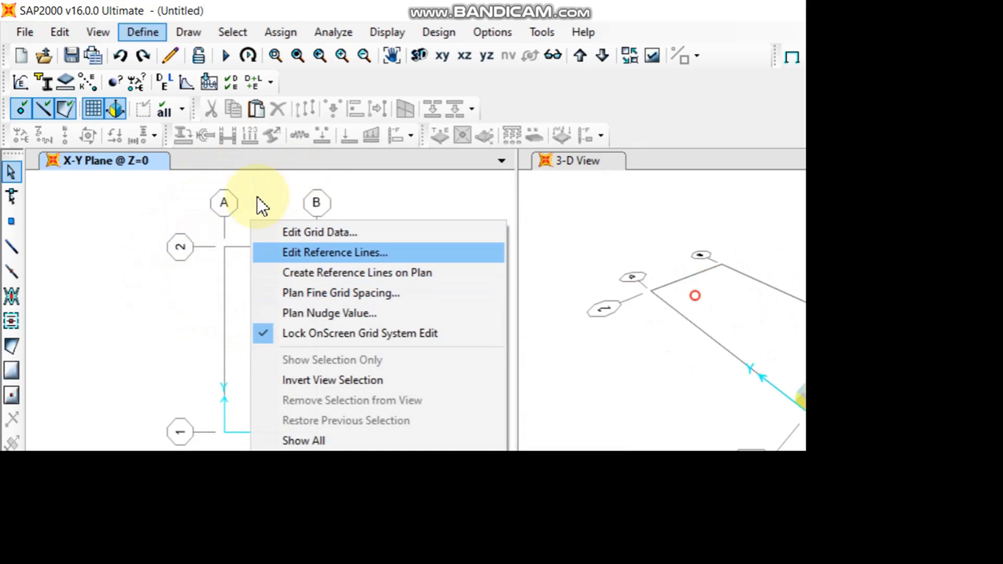
pyautogui.click(282, 189)
pyautogui.doubleClick(433, 228)
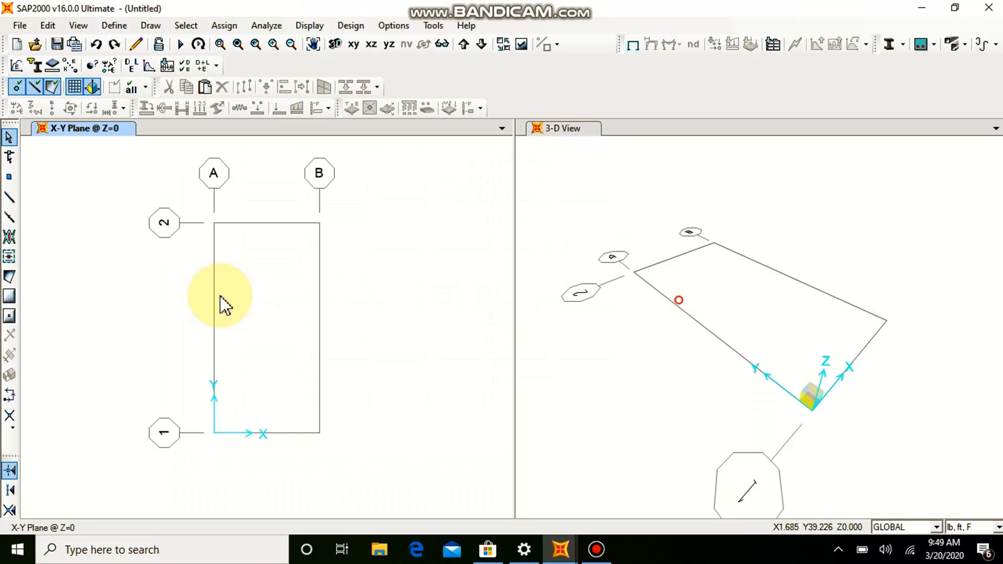
pyautogui.click(349, 285)
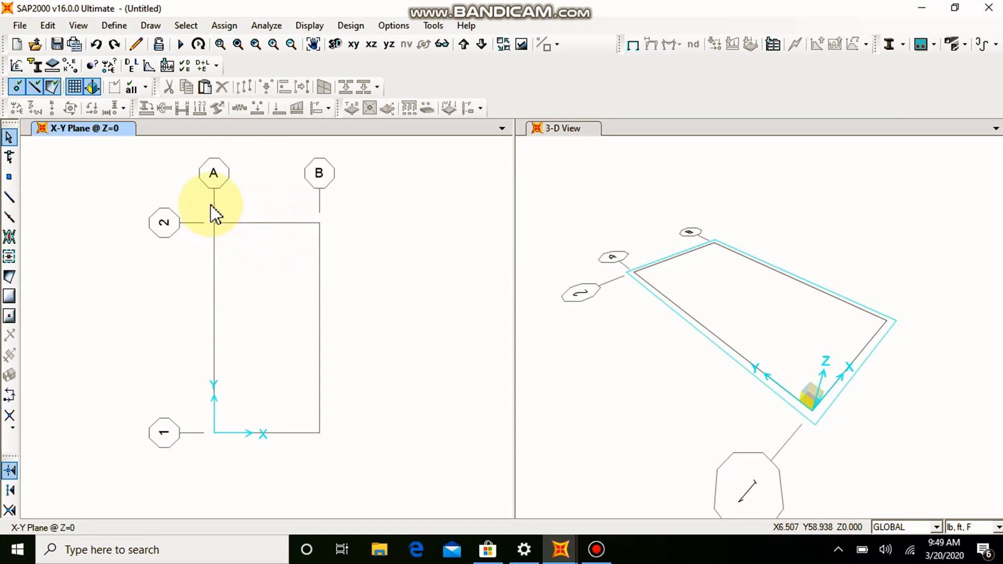
pyautogui.click(114, 26)
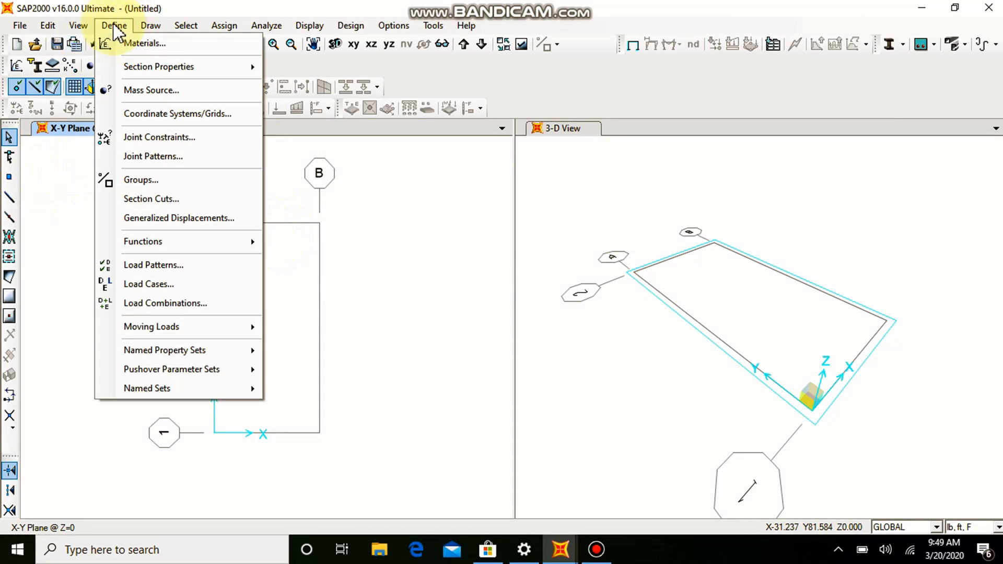
pyautogui.click(404, 303)
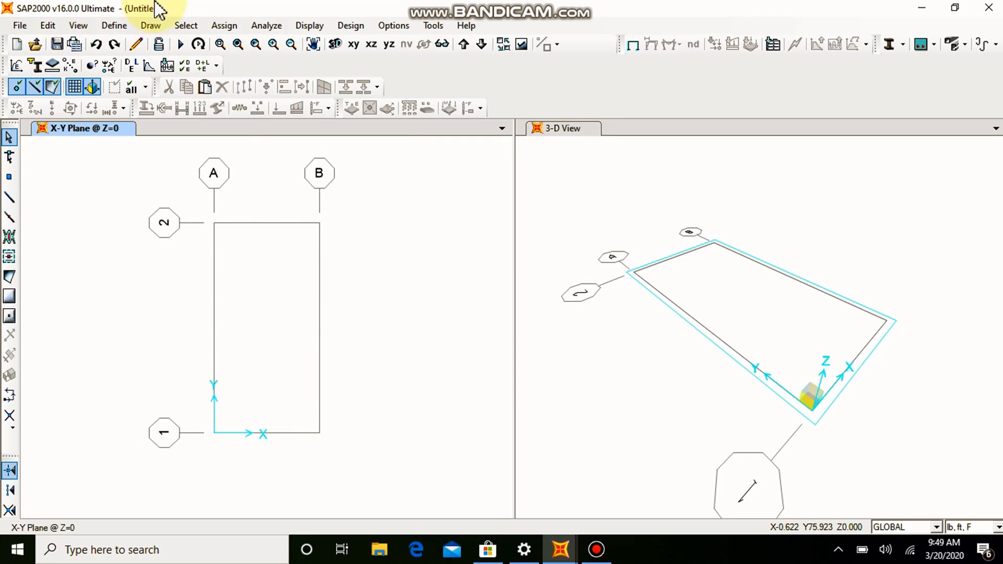
# Open the material definitions and review the properties of the 4000Psi concrete and the A992Fy50 steel
pyautogui.click(116, 25)
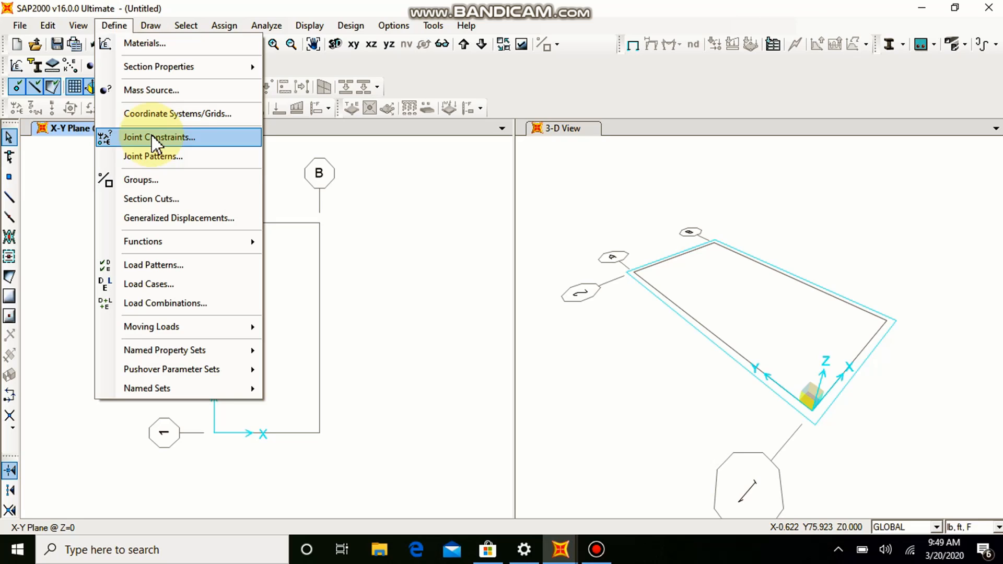
pyautogui.click(209, 40)
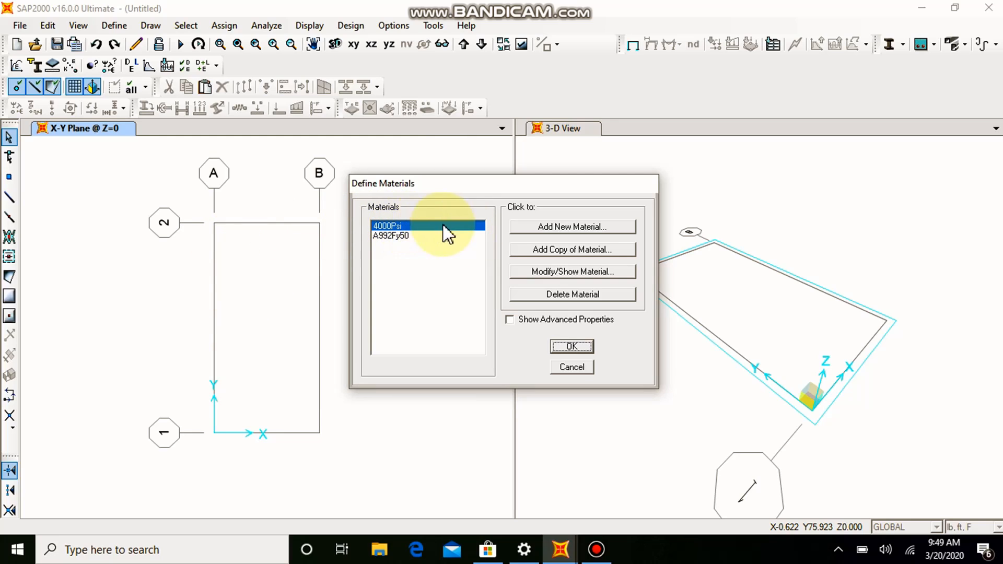
pyautogui.click(545, 274)
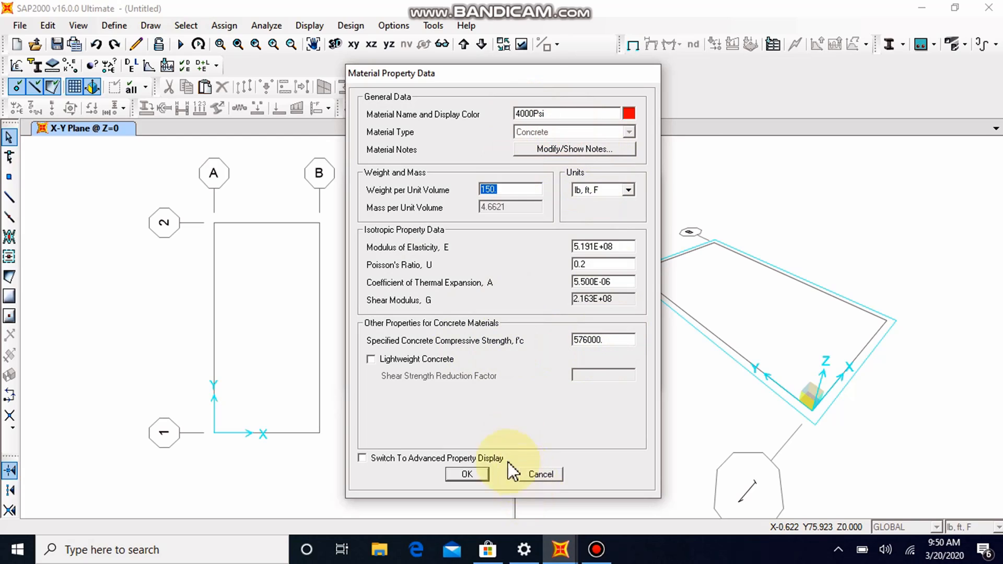
pyautogui.click(467, 474)
pyautogui.click(419, 236)
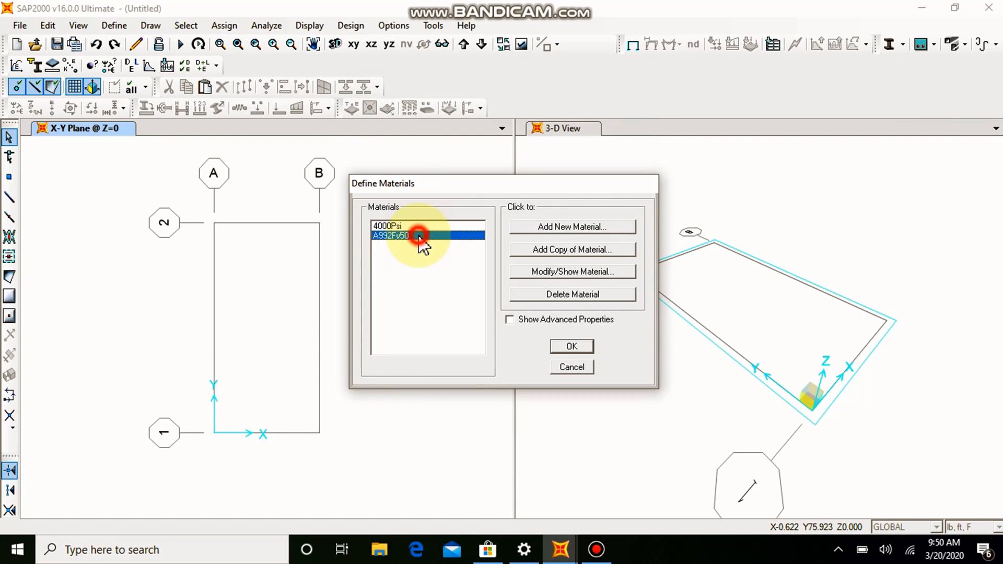
pyautogui.click(420, 236)
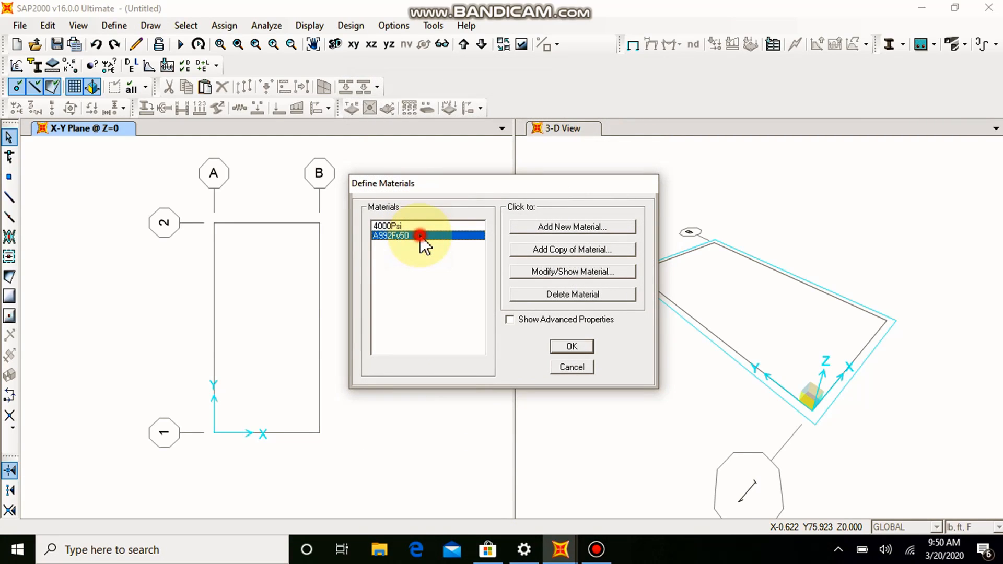
pyautogui.click(566, 270)
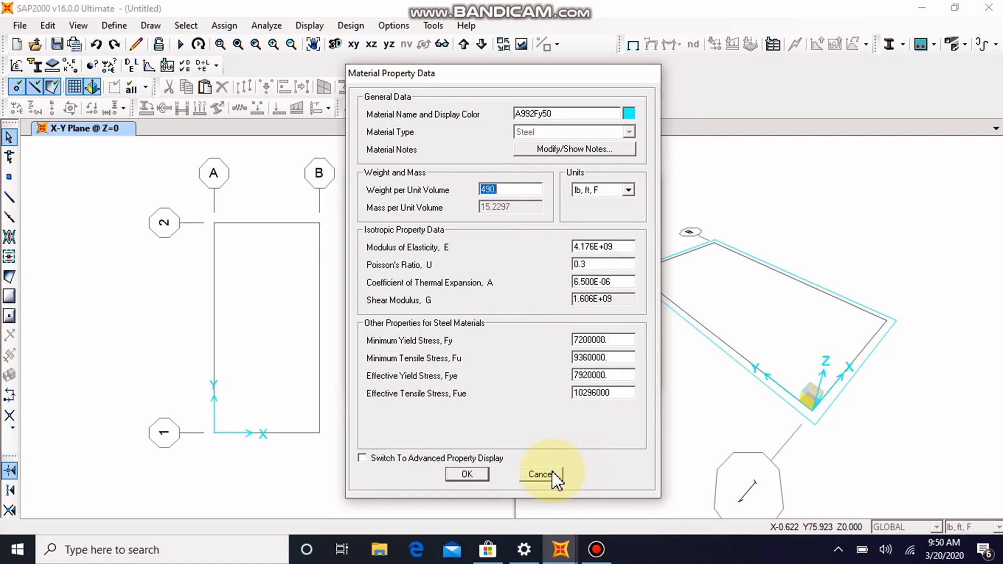
pyautogui.click(546, 473)
# Add a United States rebar material with standard ASTM A706 and Grade 60
pyautogui.click(570, 231)
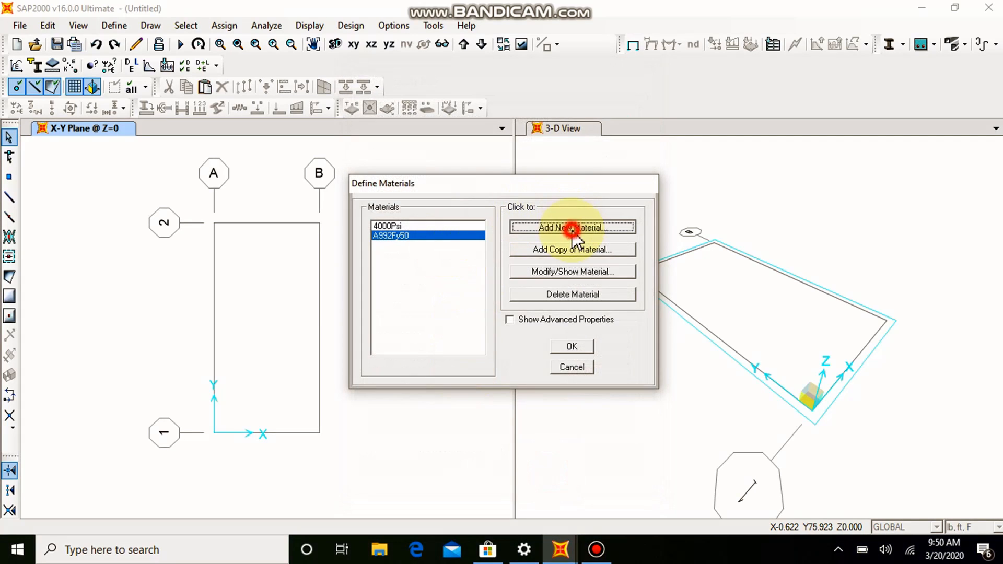
pyautogui.click(488, 269)
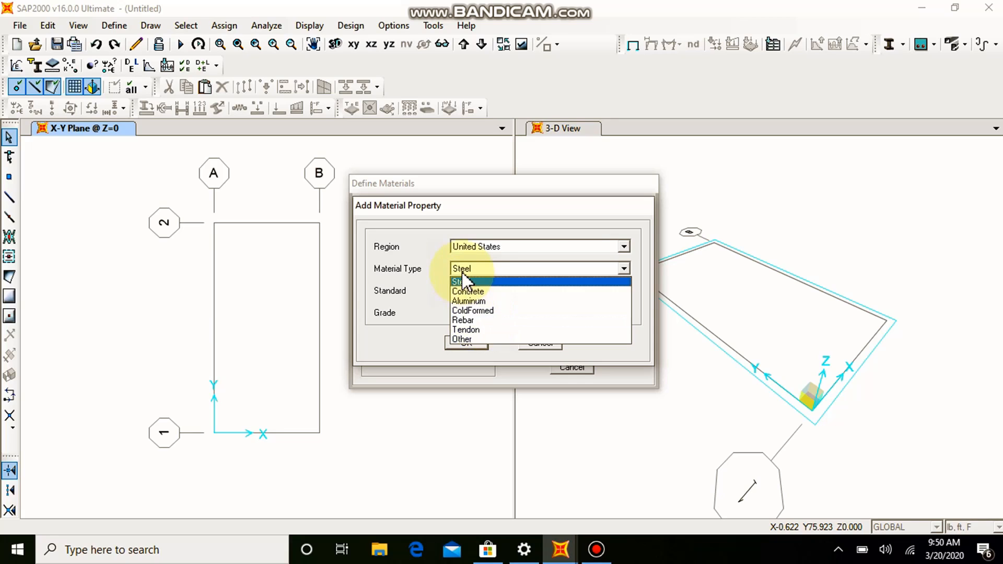
pyautogui.click(478, 319)
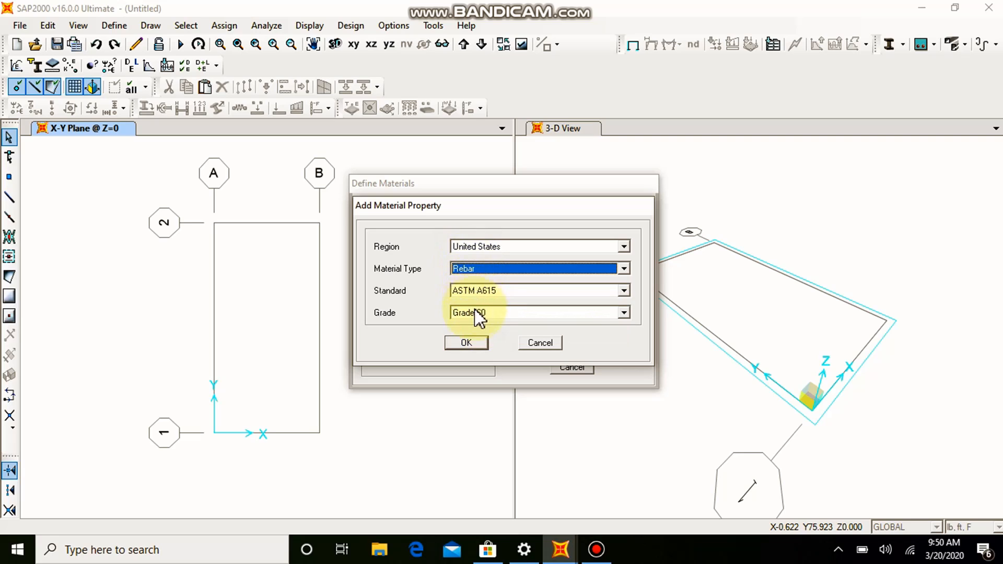
pyautogui.click(500, 292)
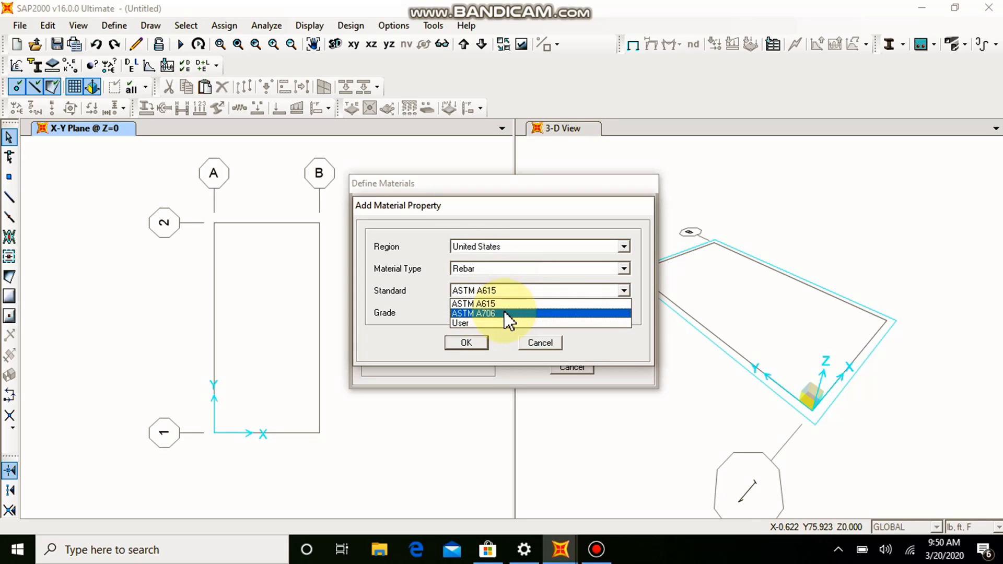
pyautogui.click(504, 313)
pyautogui.click(507, 312)
pyautogui.click(491, 322)
pyautogui.click(476, 342)
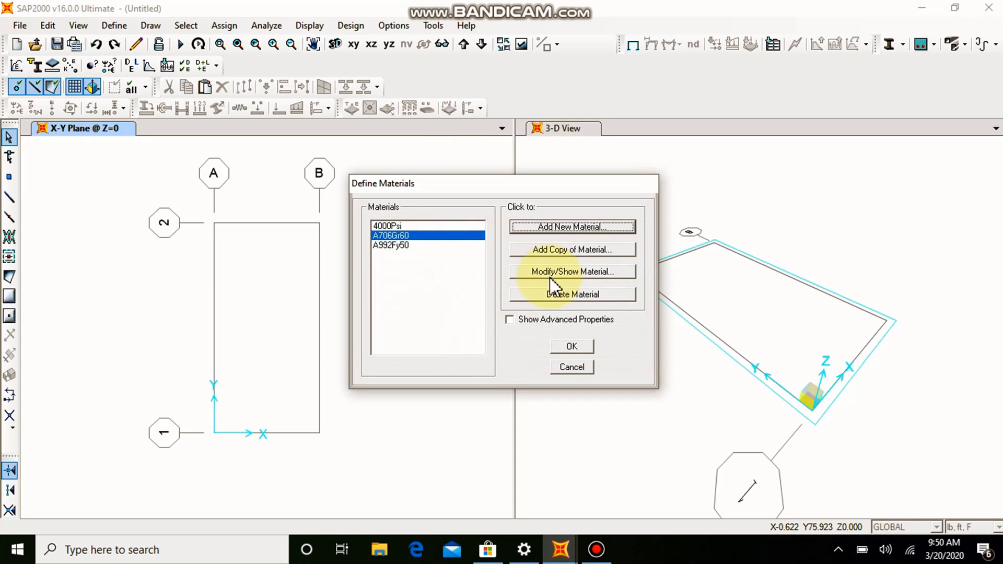
# Review the new rebar material's properties and accept the material definitions
pyautogui.click(575, 272)
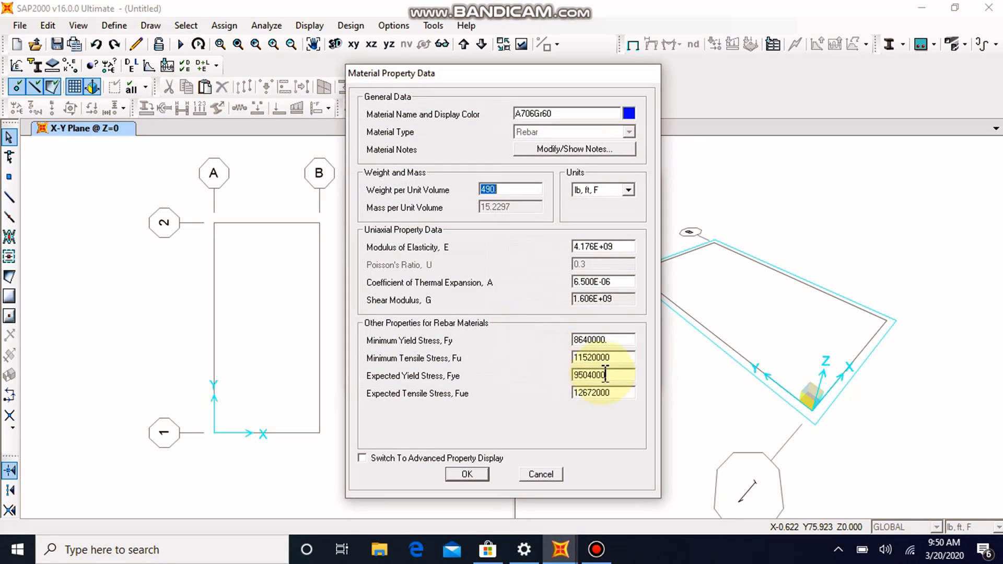
pyautogui.click(466, 474)
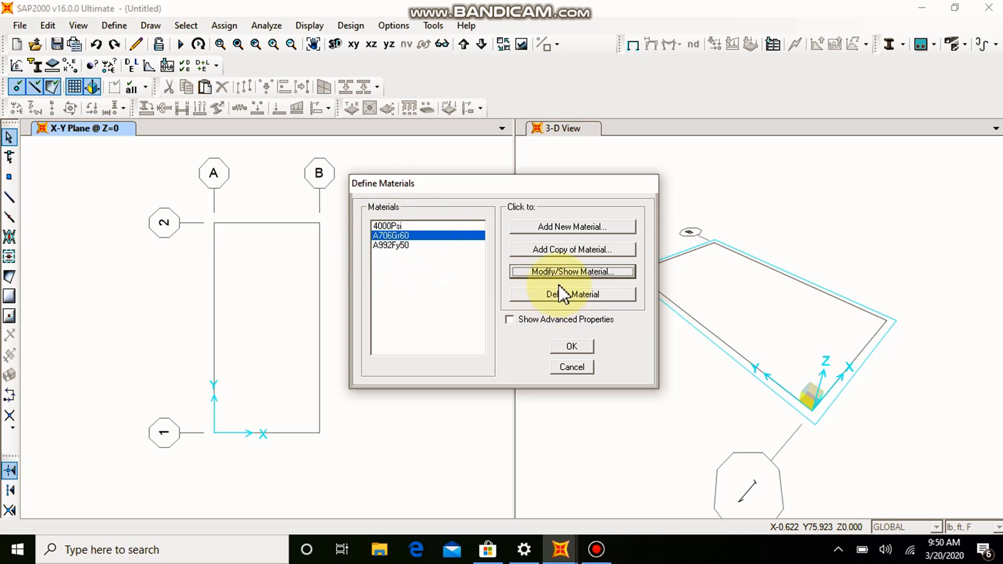
pyautogui.click(578, 349)
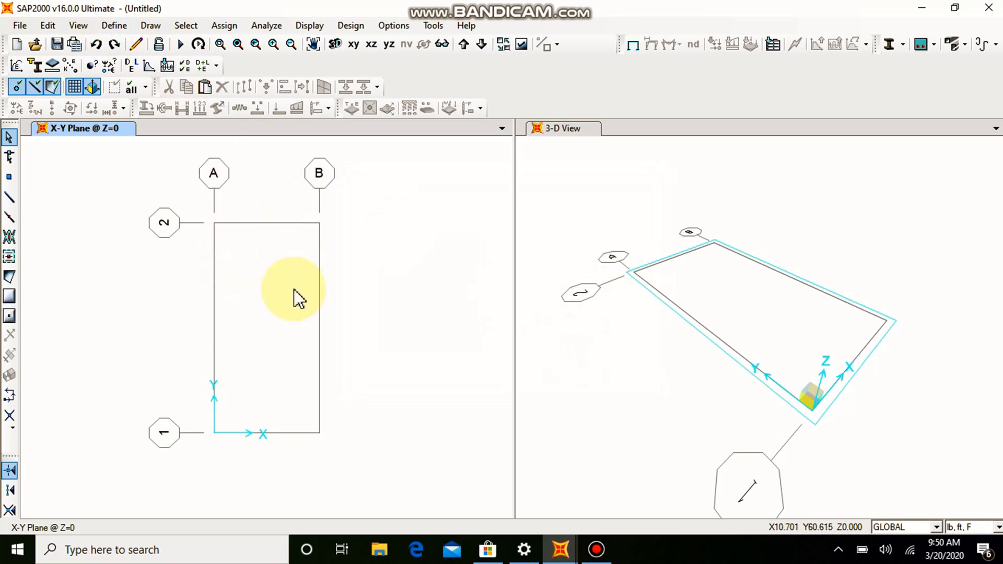
# Start a new area section of type Shell and name it "one way slab"
pyautogui.click(113, 25)
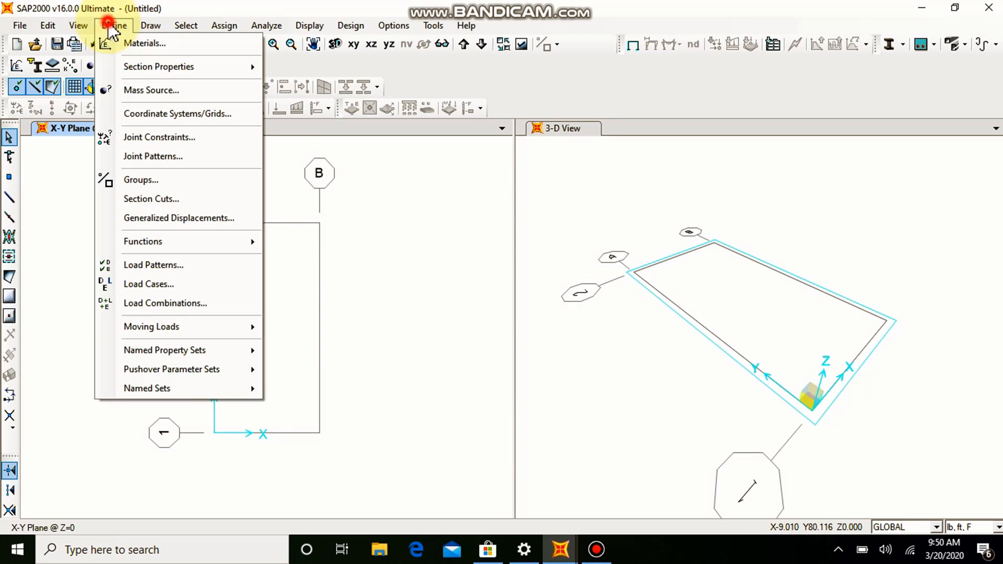
pyautogui.moveTo(168, 70)
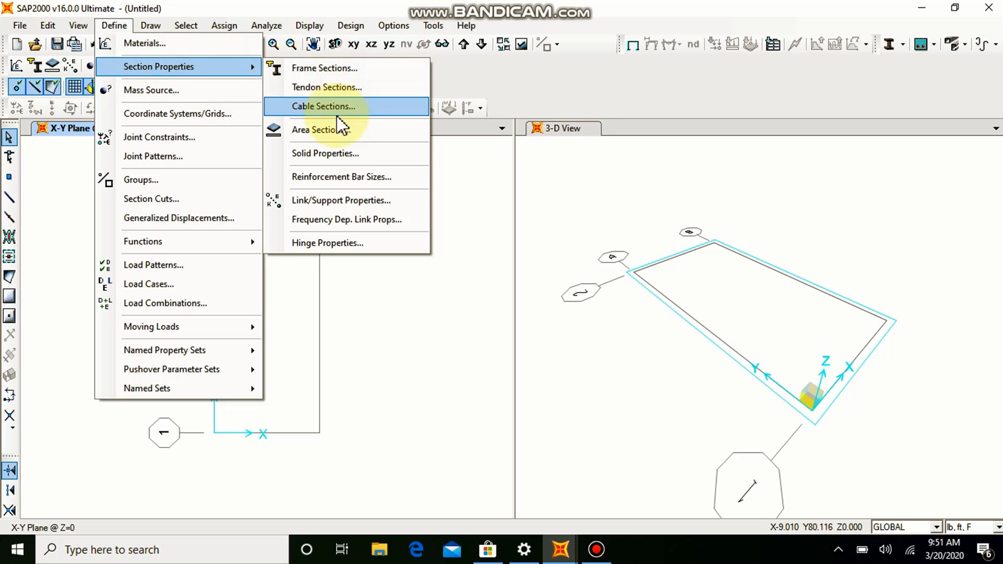
pyautogui.click(308, 130)
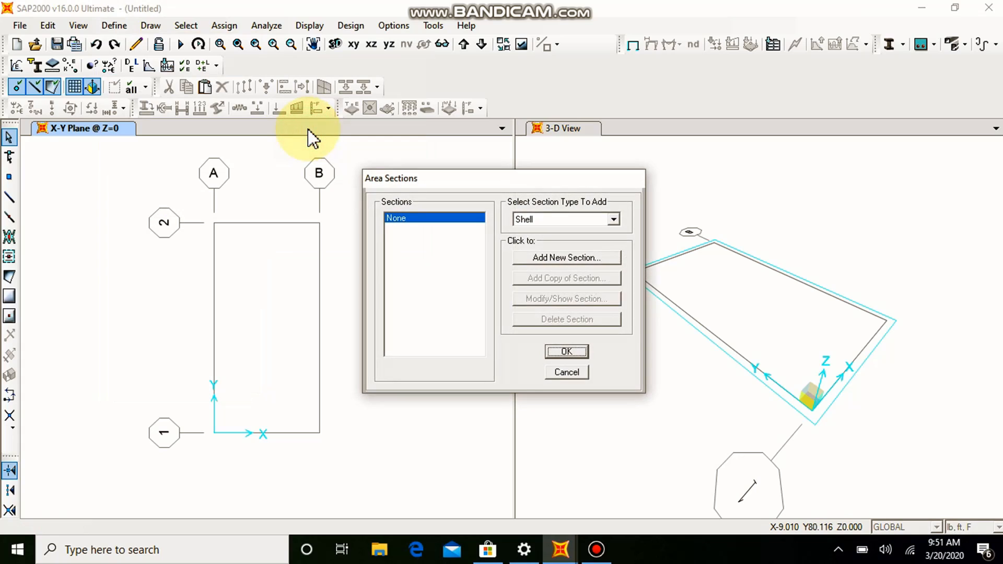
pyautogui.click(557, 222)
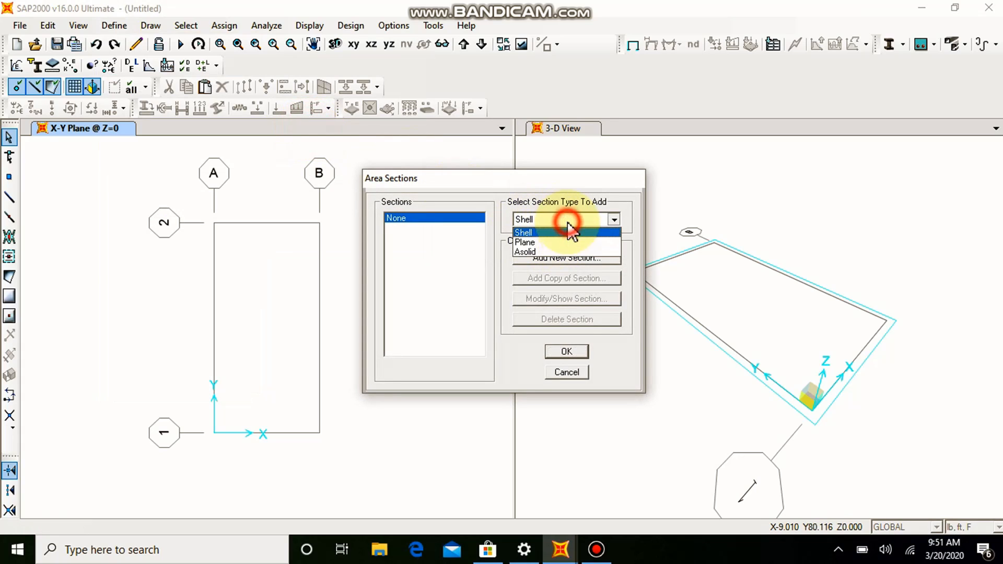
pyautogui.click(538, 232)
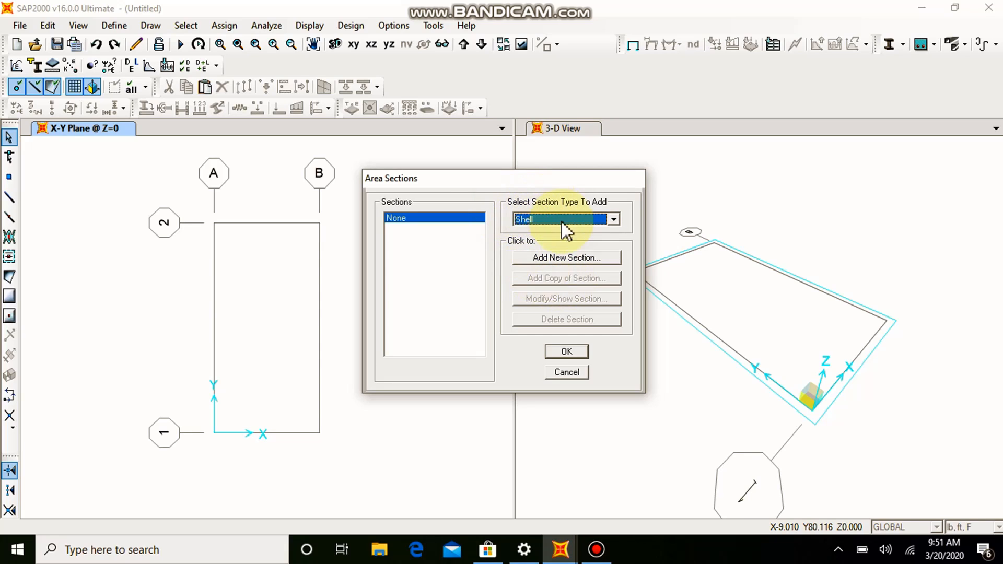
pyautogui.click(557, 256)
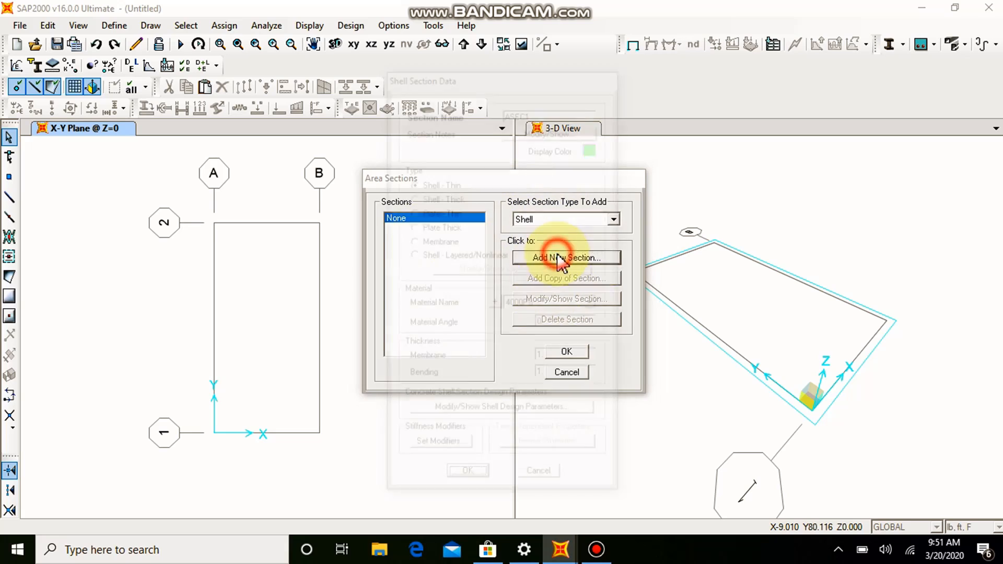
pyautogui.doubleClick(546, 110)
pyautogui.write('one way slab')
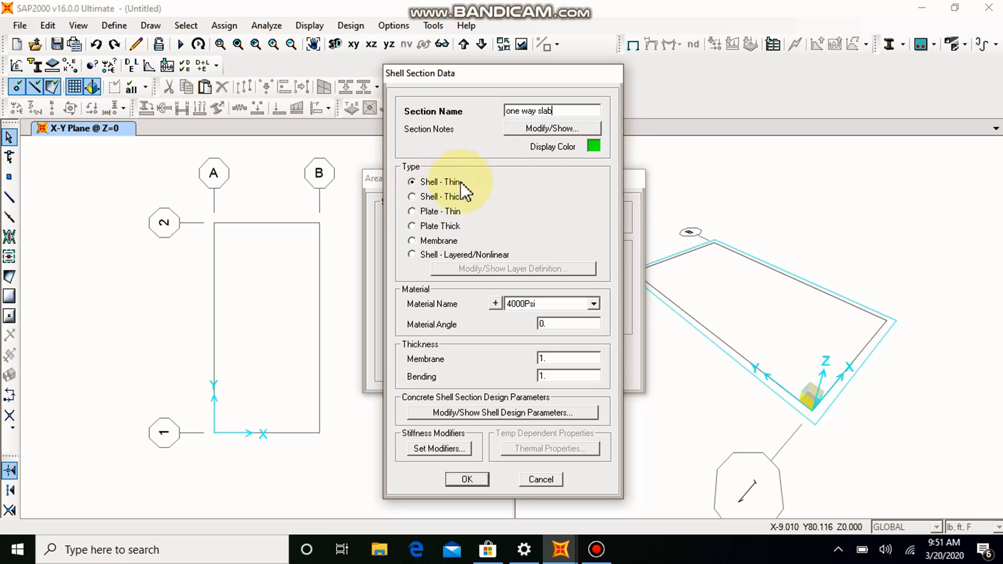
# Compare the thick and thin shell types, keep Shell - Thin, and review the 4000Psi material's properties without changes
pyautogui.click(414, 197)
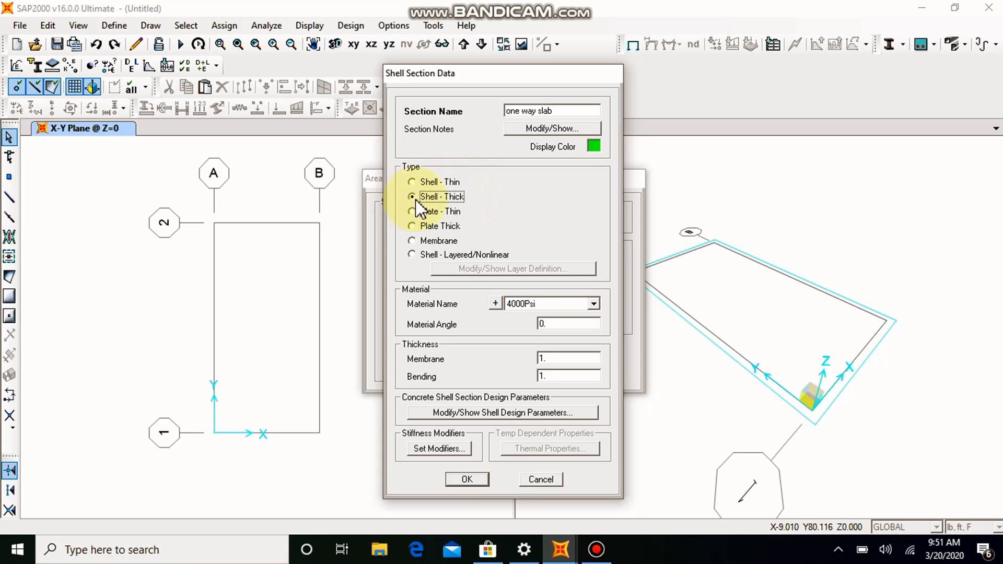
pyautogui.click(413, 183)
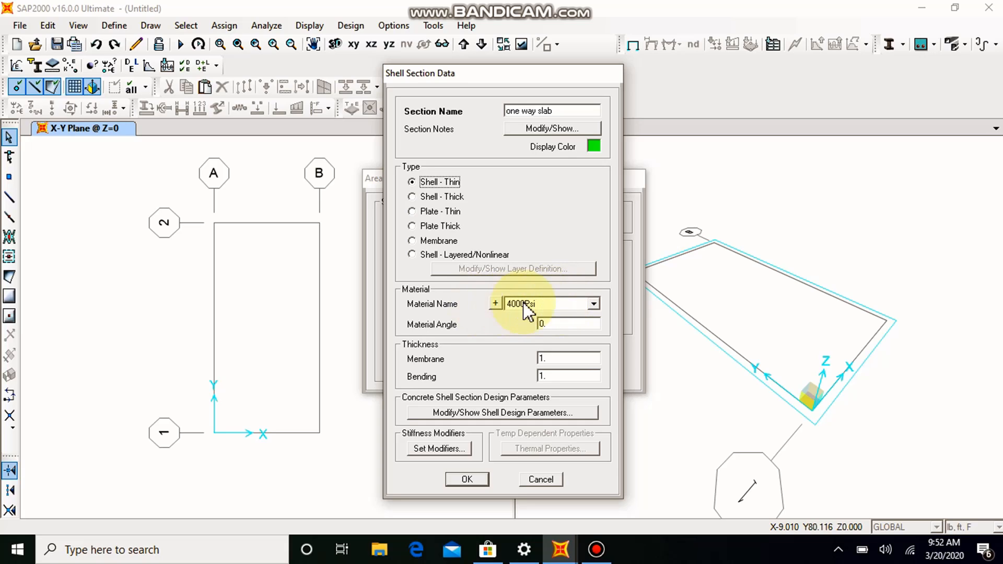
pyautogui.click(495, 303)
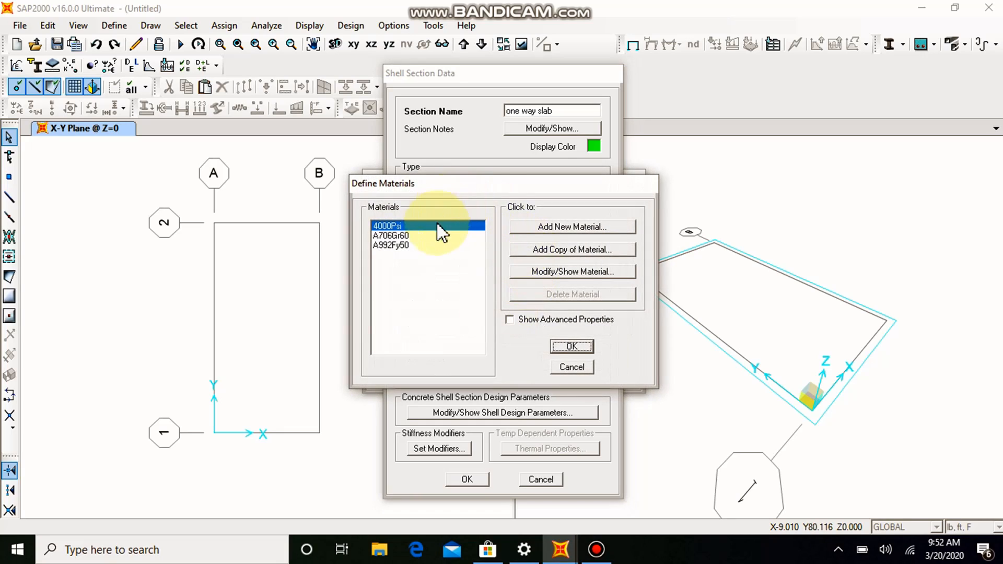
pyautogui.click(550, 269)
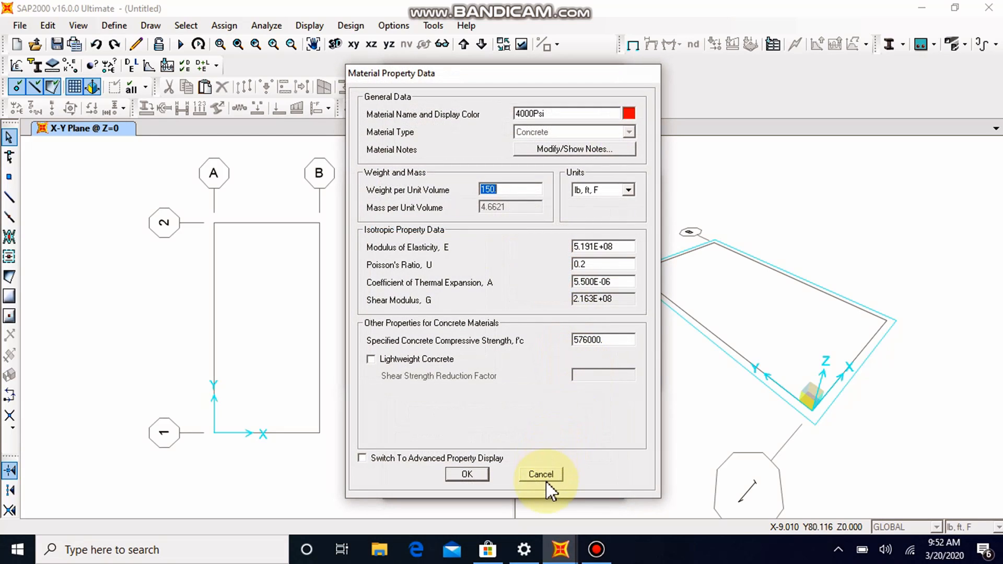
pyautogui.click(543, 475)
pyautogui.click(574, 372)
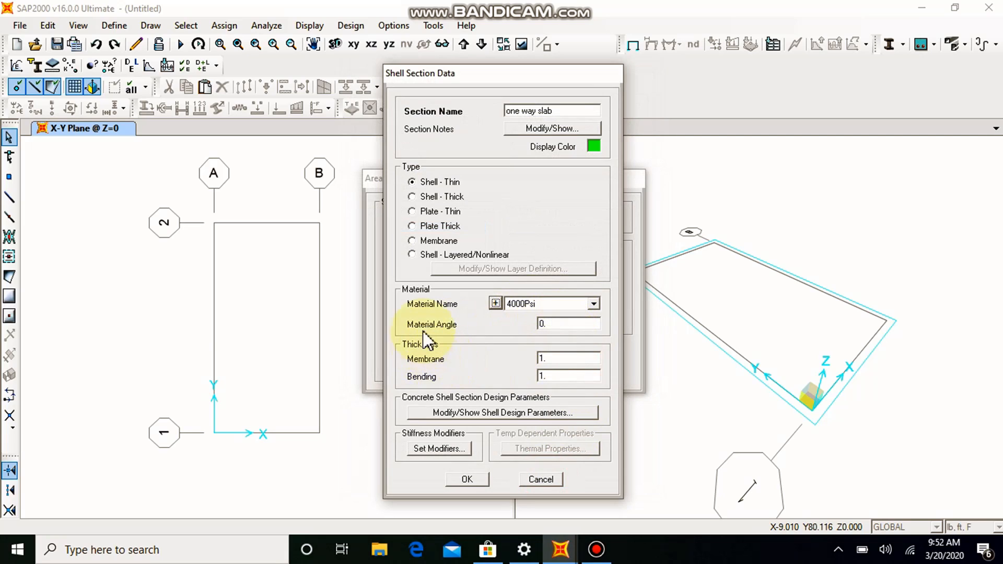
# Rename the shell section as "one way slab6in"
pyautogui.doubleClick(548, 359)
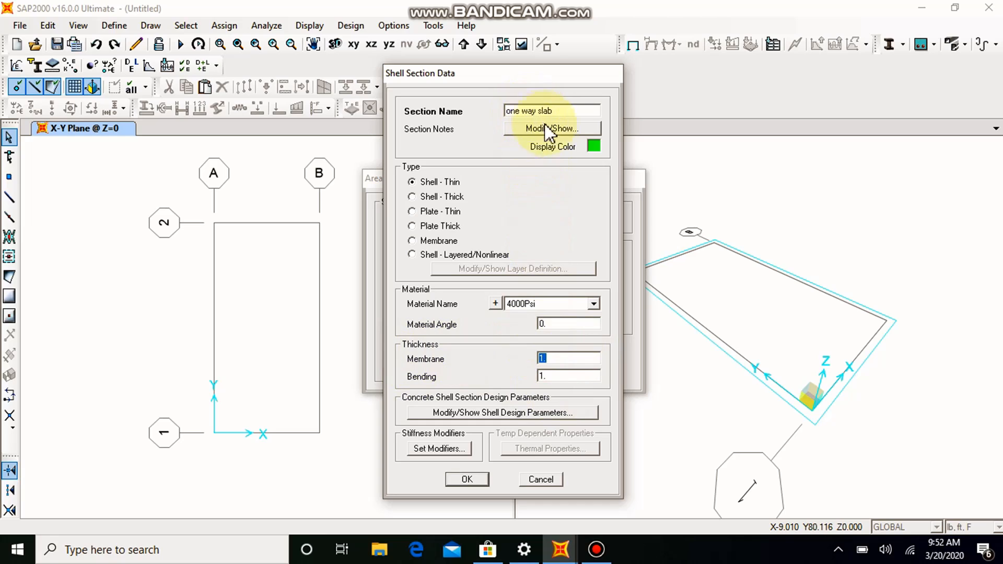
pyautogui.click(567, 110)
pyautogui.click(567, 111)
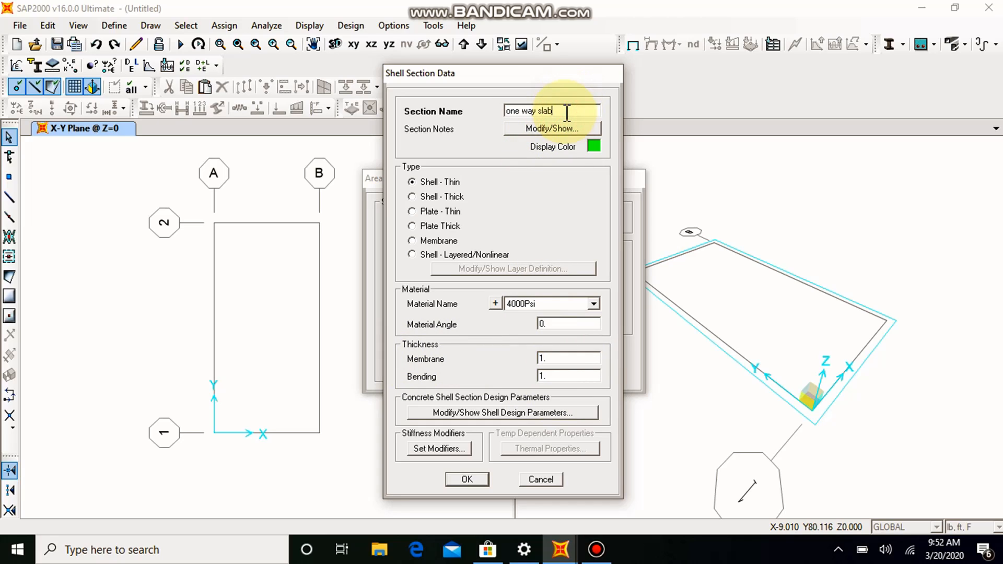
pyautogui.write('6in')
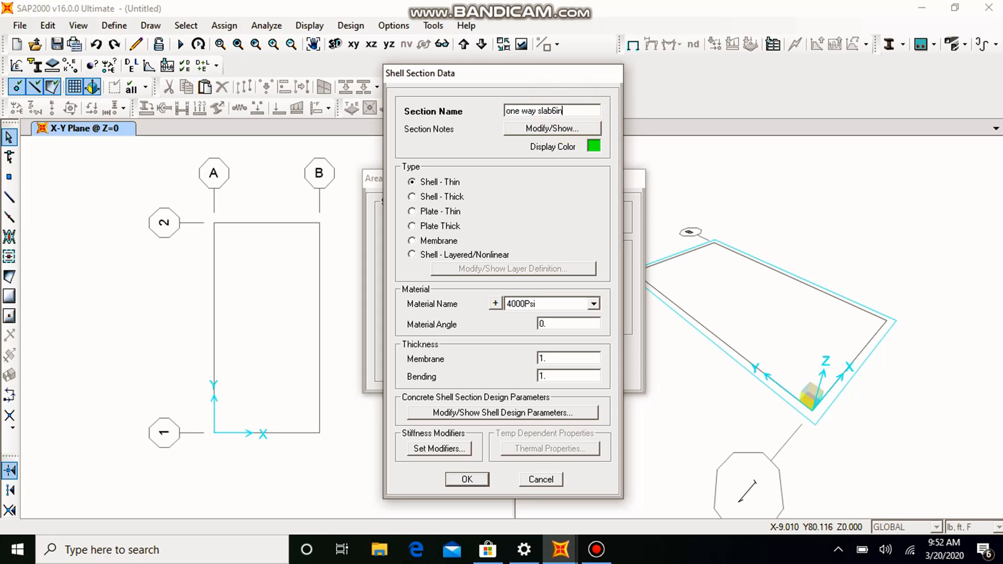
# Set the slab section's membrane and bending thicknesses to 6in each
pyautogui.click(569, 358)
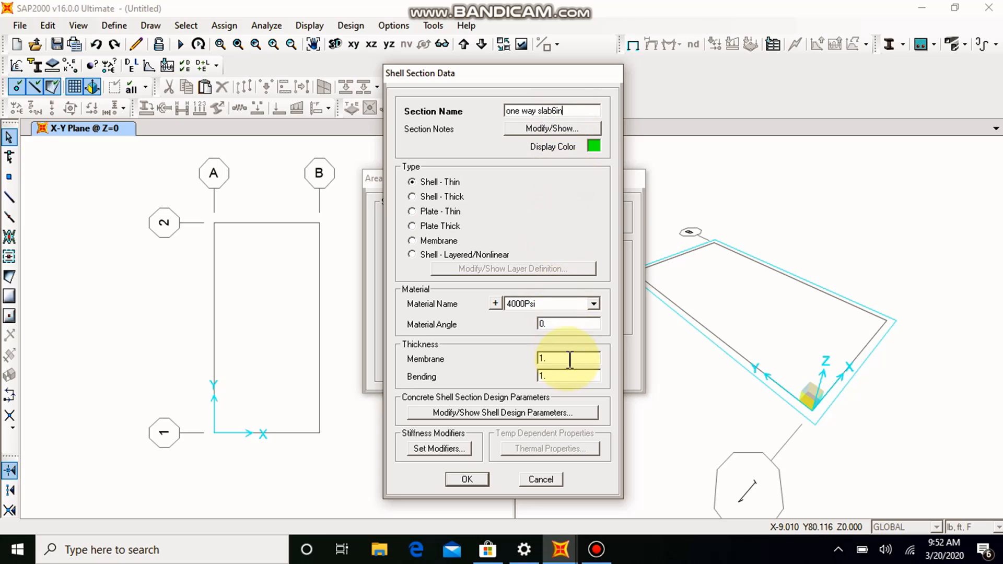
pyautogui.write('6in')
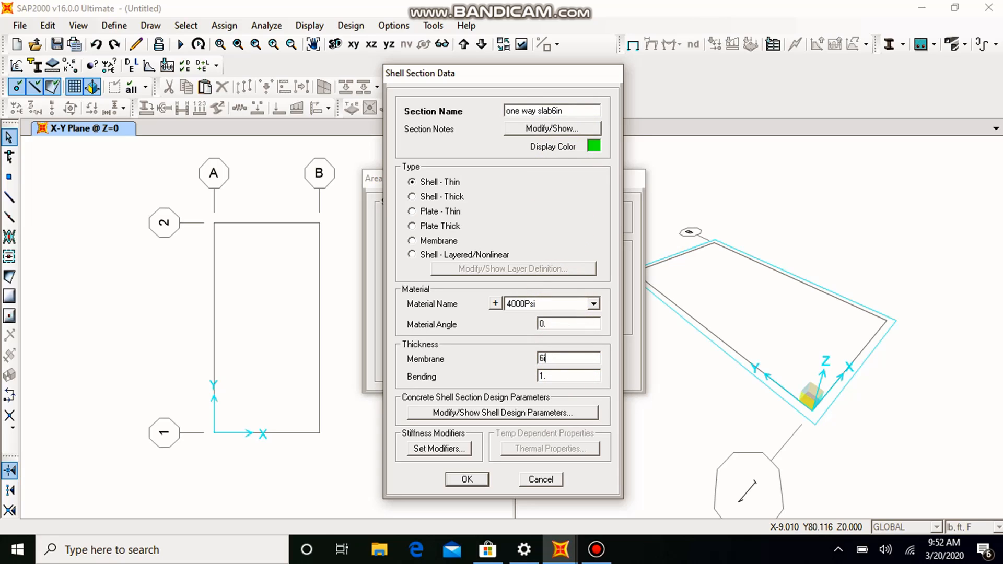
pyautogui.click(558, 377)
pyautogui.write('6in')
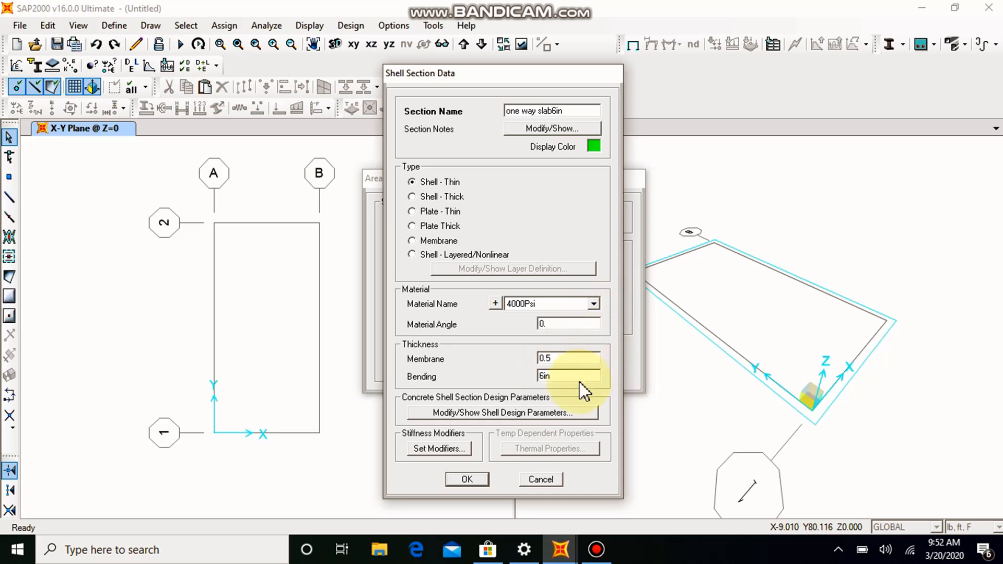
pyautogui.click(566, 377)
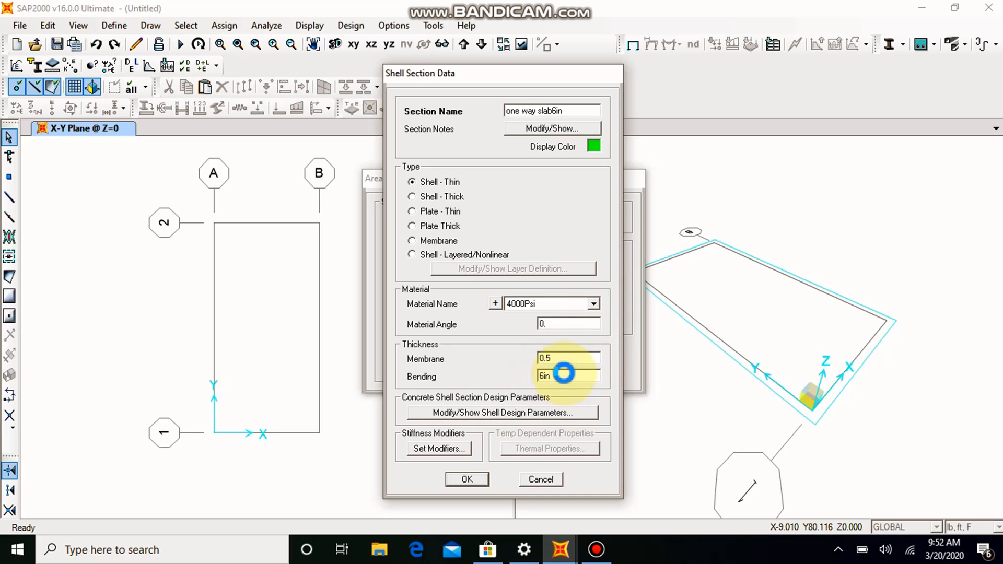
# Assign A706Gr60 as the rebar material in the slab's concrete shell design parameters, keep the default layout, and accept the area section
pyautogui.click(507, 413)
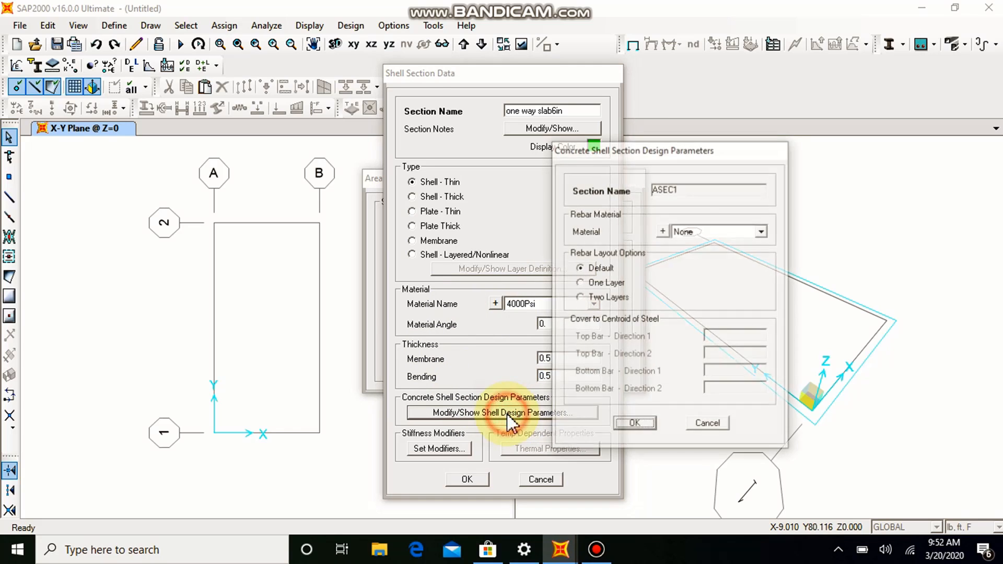
pyautogui.click(694, 187)
pyautogui.click(676, 190)
pyautogui.click(686, 188)
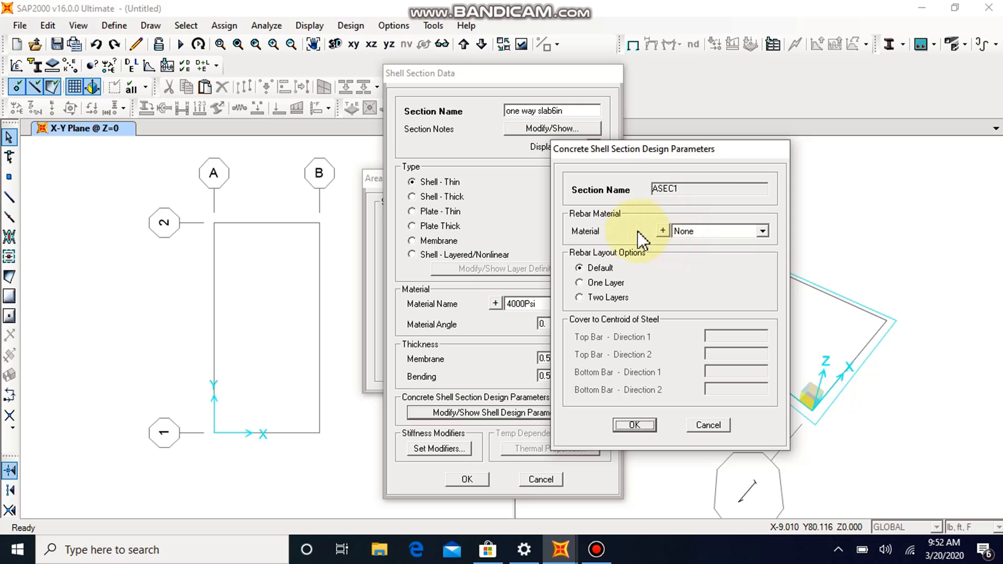
pyautogui.click(726, 236)
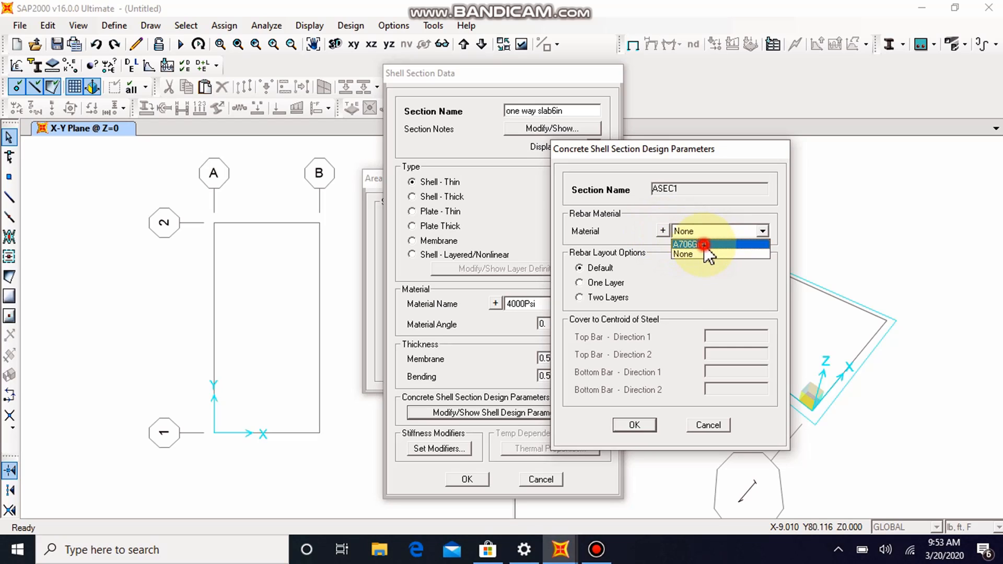
pyautogui.click(704, 244)
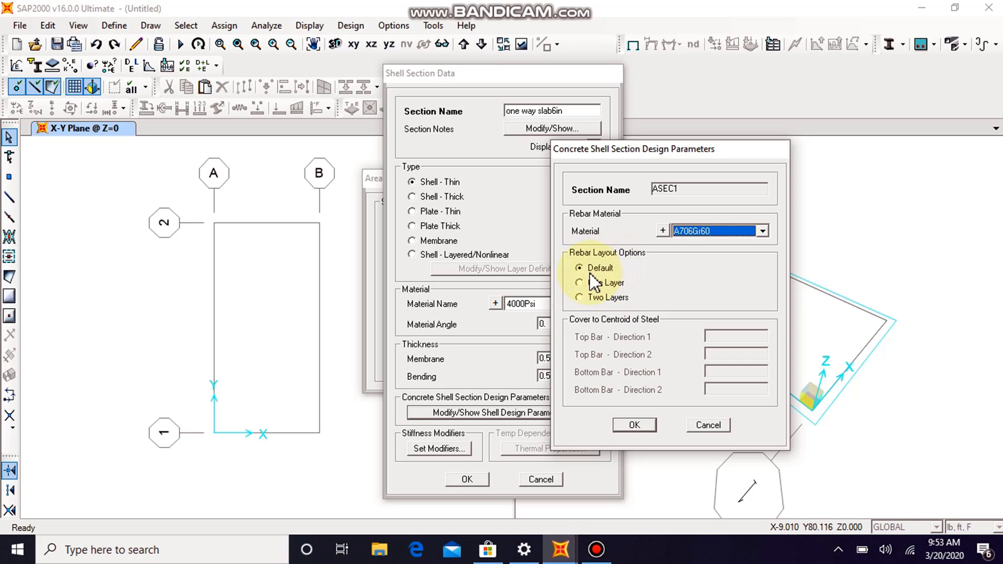
pyautogui.click(638, 423)
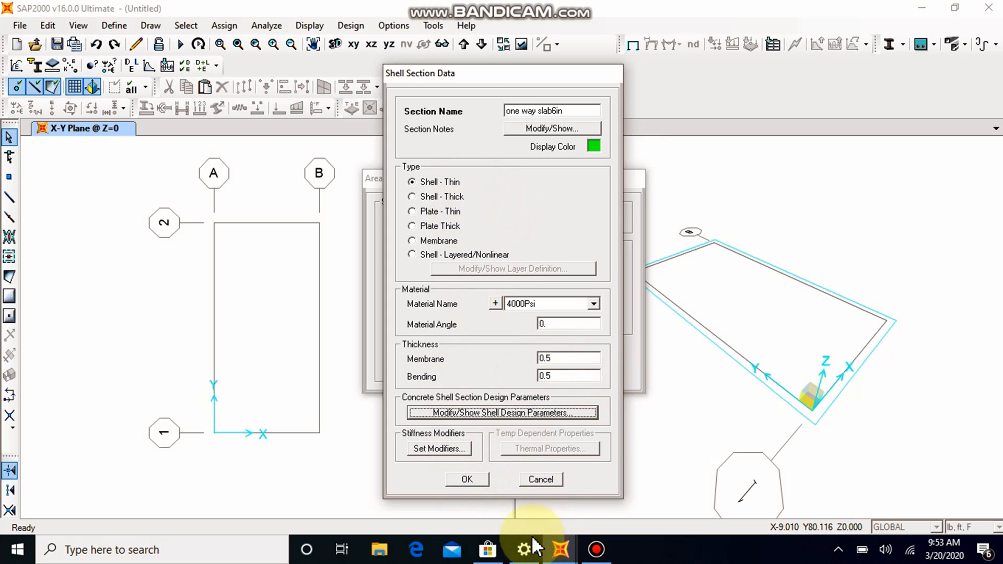
pyautogui.click(467, 479)
pyautogui.click(562, 355)
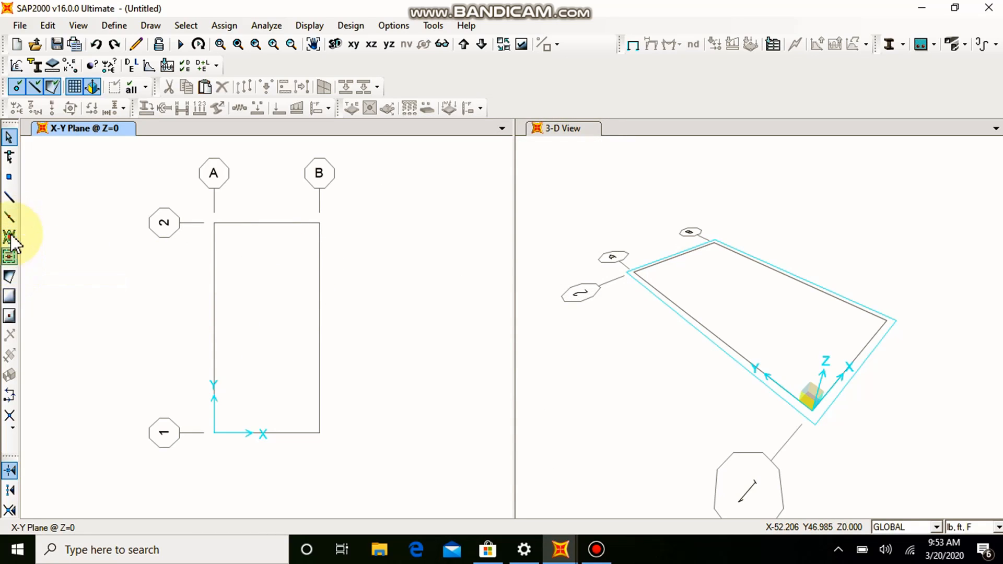
pyautogui.click(114, 25)
pyautogui.click(146, 42)
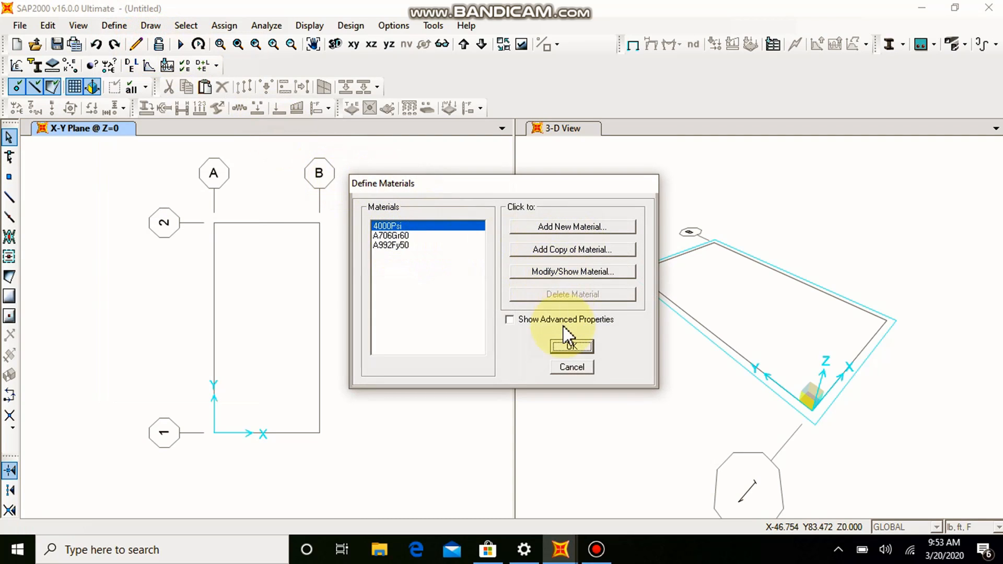
pyautogui.click(566, 347)
# Start a new frame section property of type Concrete with a rectangular shape
pyautogui.click(114, 25)
pyautogui.click(135, 66)
pyautogui.click(308, 68)
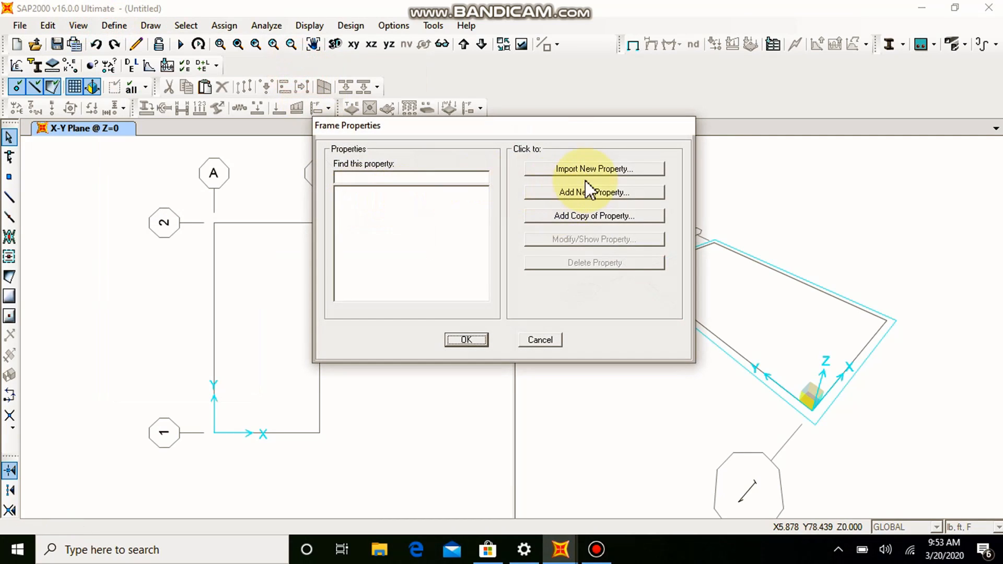
pyautogui.click(588, 191)
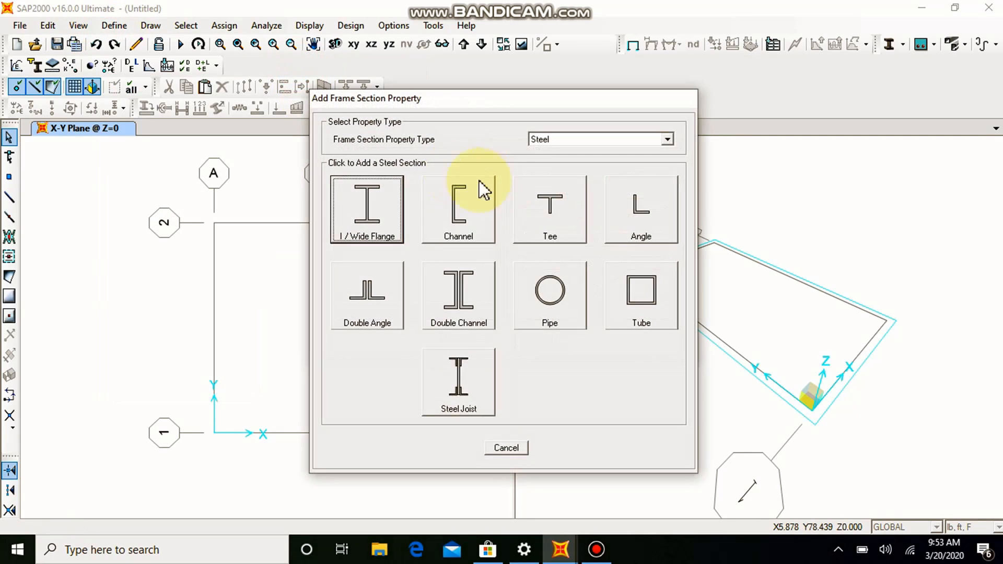
pyautogui.click(567, 140)
pyautogui.click(572, 173)
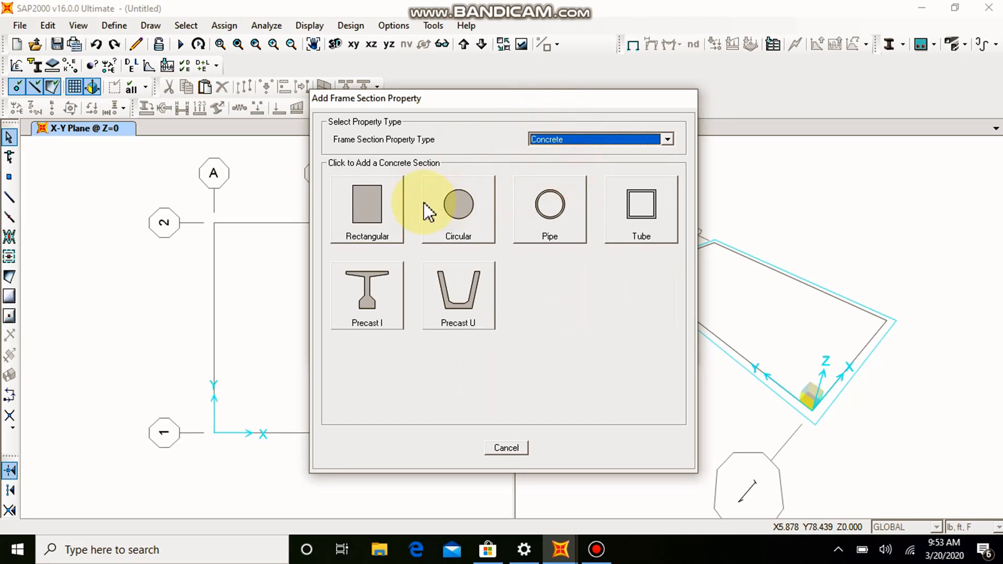
pyautogui.click(394, 209)
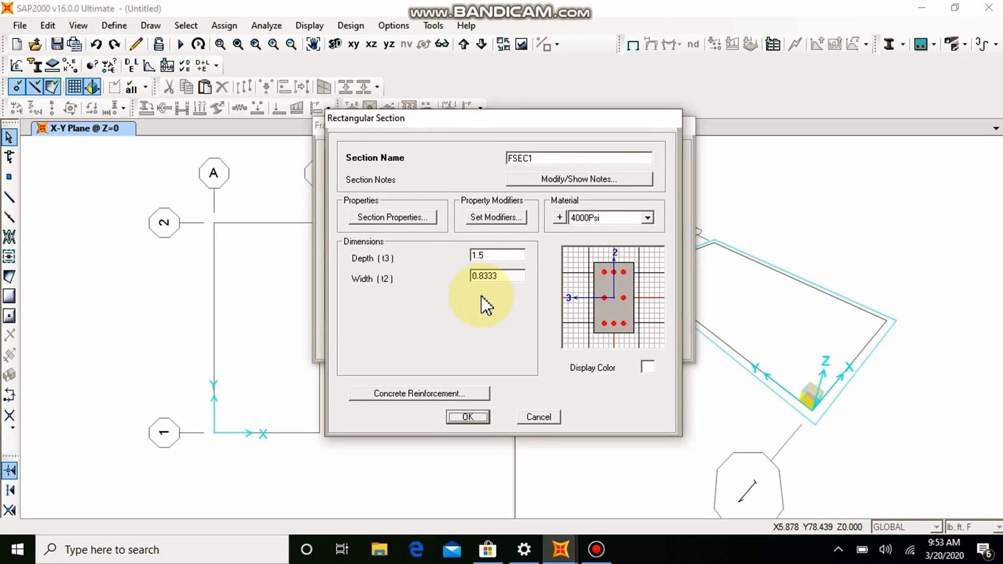
# Set the rectangular section's depth to 2 ft and its width to 1 ft
pyautogui.doubleClick(487, 254)
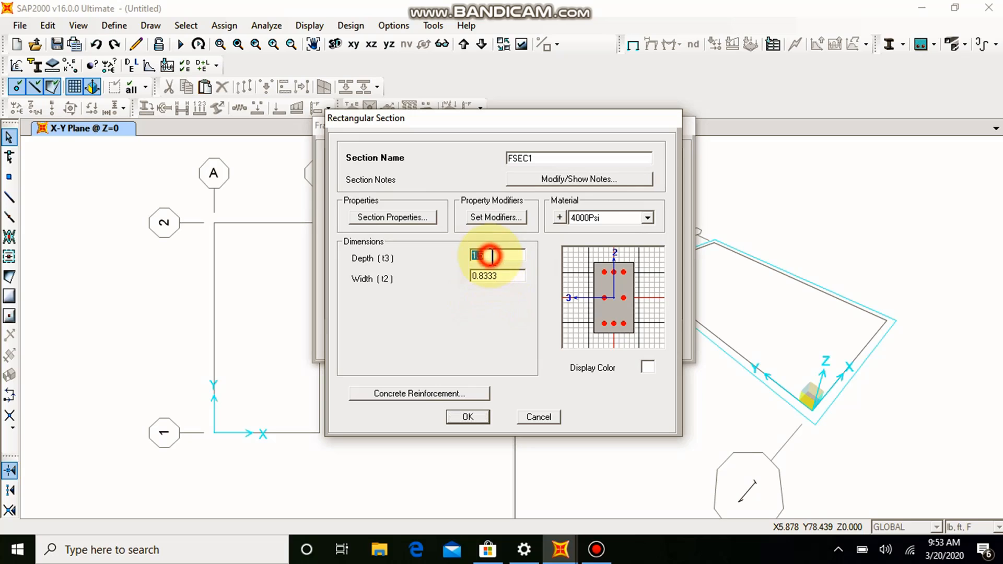
pyautogui.write('2')
pyautogui.doubleClick(502, 275)
pyautogui.write('1')
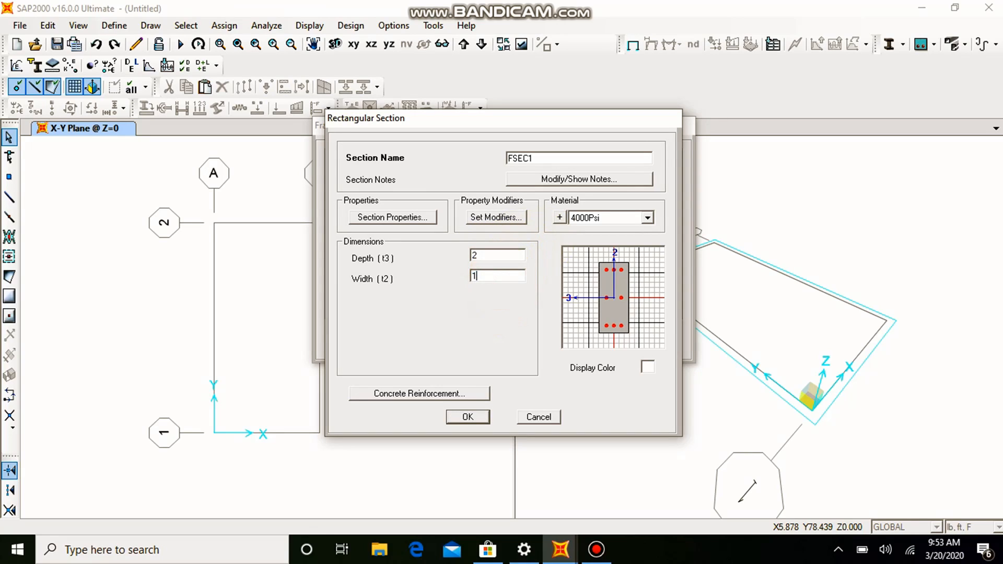
# Set the section's concrete reinforcement design type to Beam (M3 Design Only) and accept the frame section FSEC1
pyautogui.click(462, 394)
pyautogui.click(397, 193)
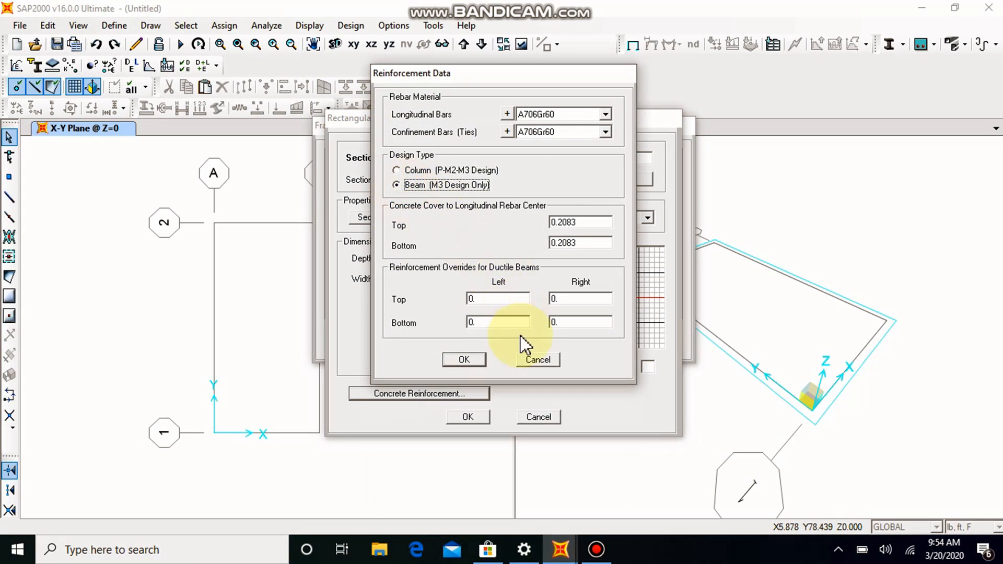
pyautogui.click(464, 359)
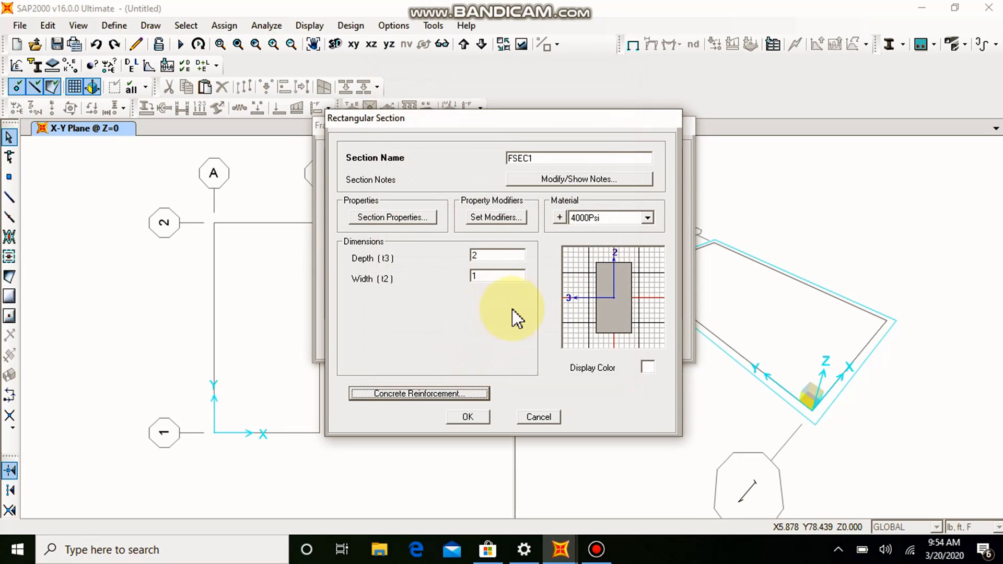
pyautogui.click(472, 413)
pyautogui.click(364, 194)
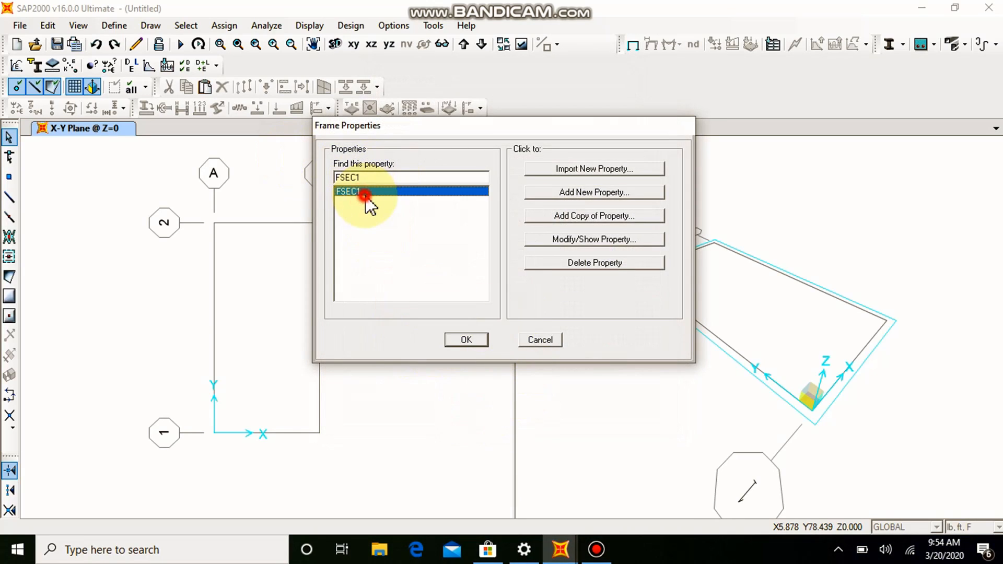
pyautogui.click(464, 339)
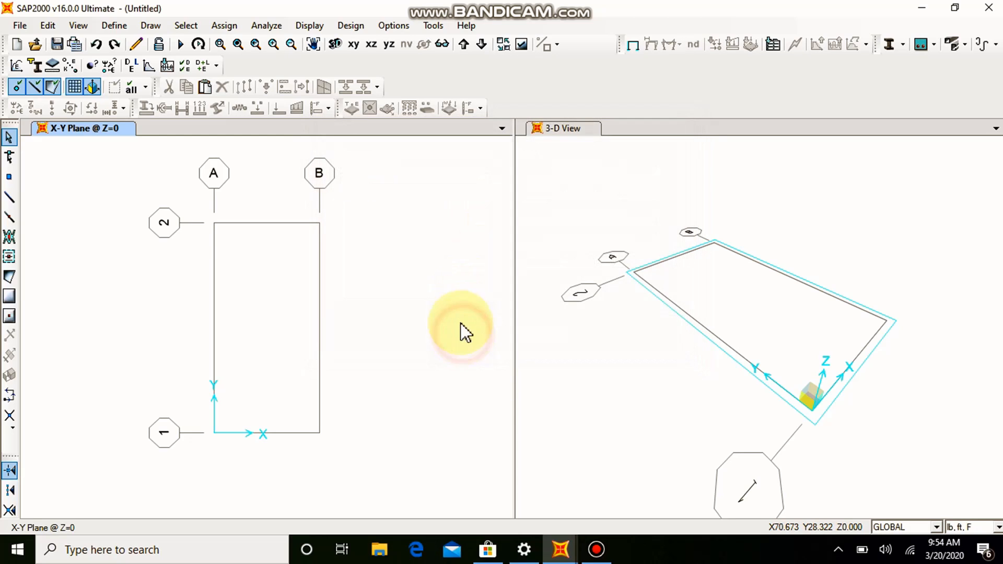
# Quick-draw a straight frame along grid line A between lines 1 and 2, using section FSEC1
pyautogui.click(10, 217)
pyautogui.click(214, 298)
pyautogui.click(566, 266)
pyautogui.click(564, 267)
pyautogui.click(545, 281)
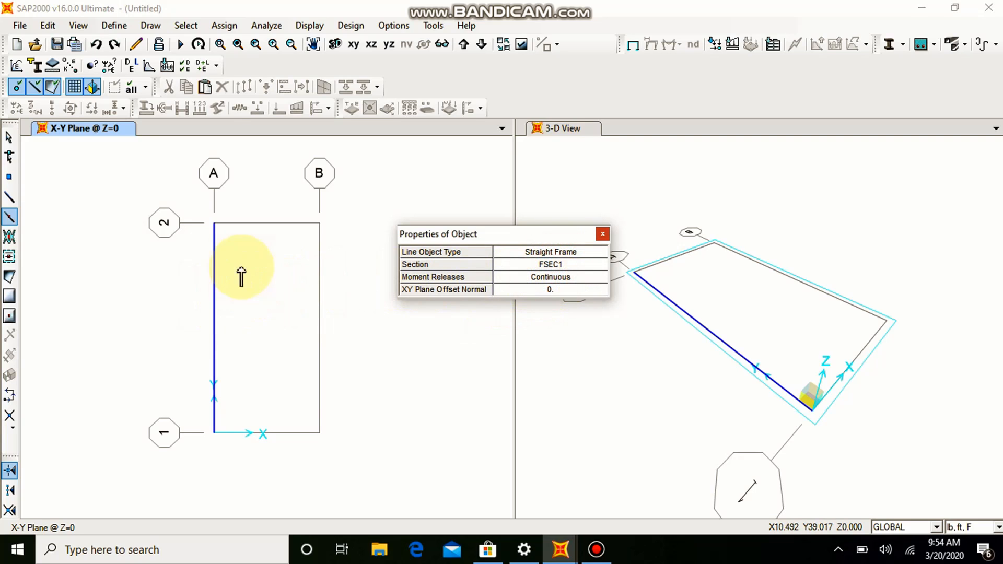
# Draw FSEC1 frames along grid lines 2, B and 1 to complete the rectangular beam perimeter
pyautogui.click(250, 223)
pyautogui.click(320, 302)
pyautogui.click(285, 431)
pyautogui.click(289, 431)
pyautogui.click(290, 432)
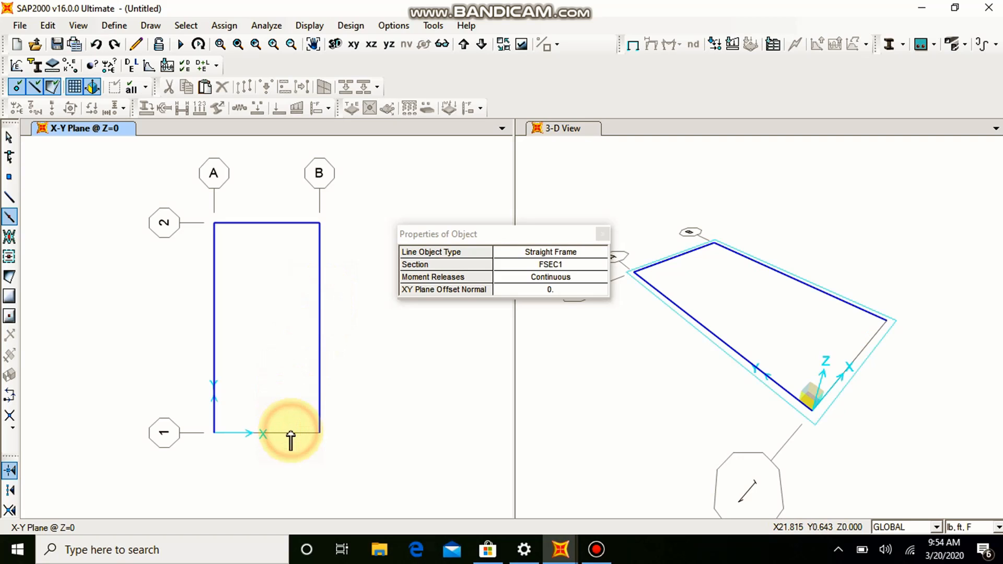
pyautogui.click(287, 432)
pyautogui.click(287, 432)
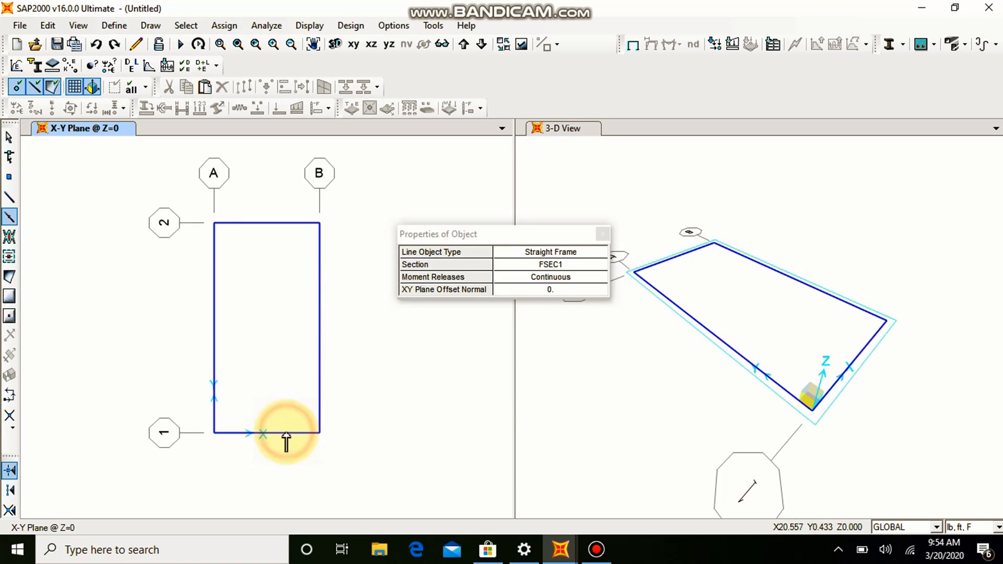
pyautogui.click(602, 235)
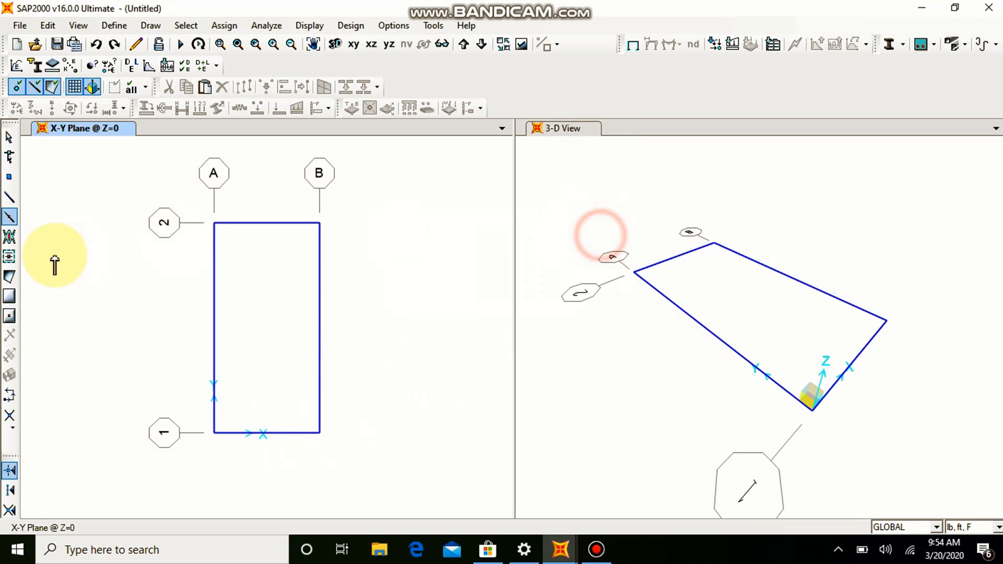
# Try filling the bay with three pinned FSEC1 secondary beams parallel to Y, and undo them
pyautogui.click(9, 256)
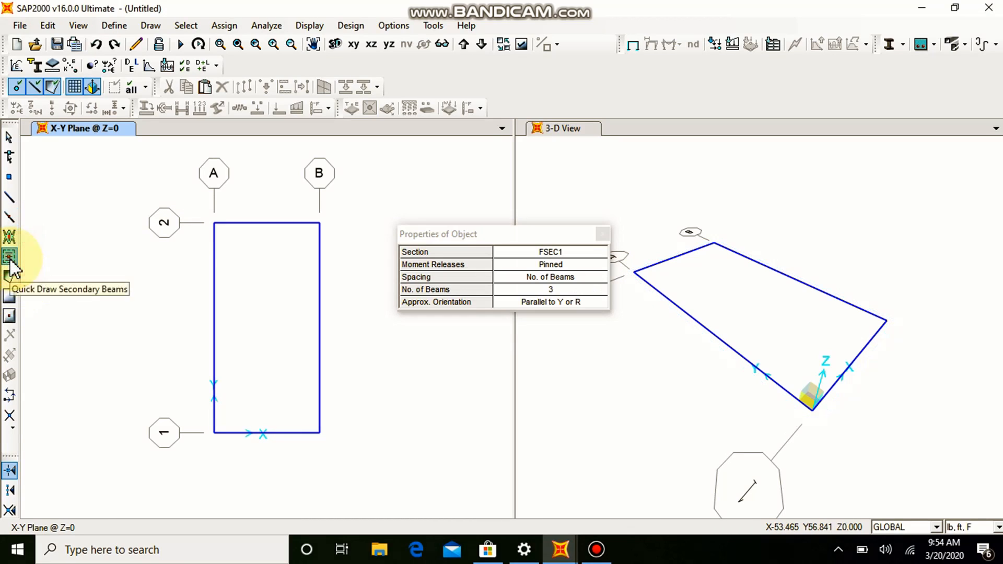
pyautogui.click(571, 265)
pyautogui.click(570, 253)
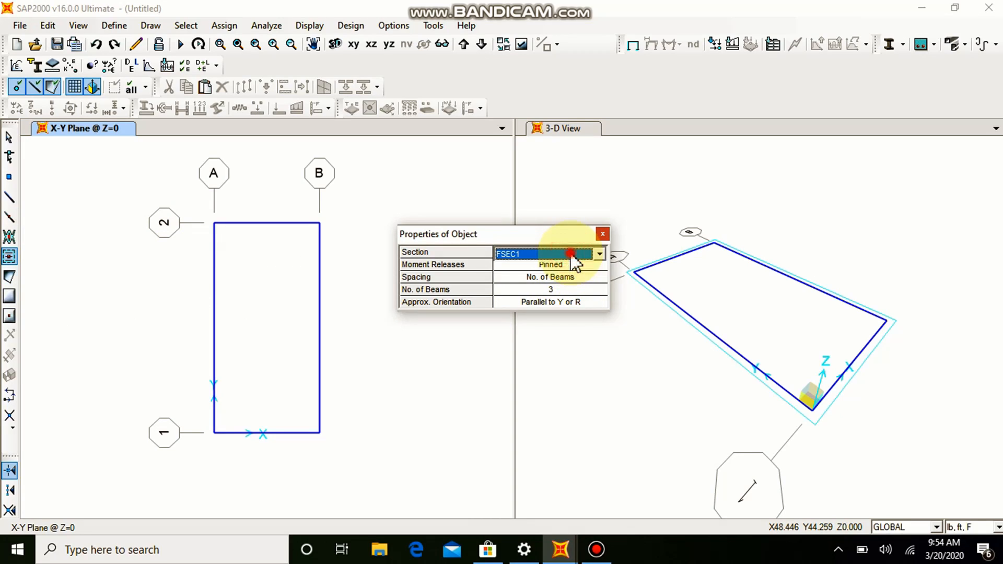
pyautogui.click(570, 254)
pyautogui.click(596, 236)
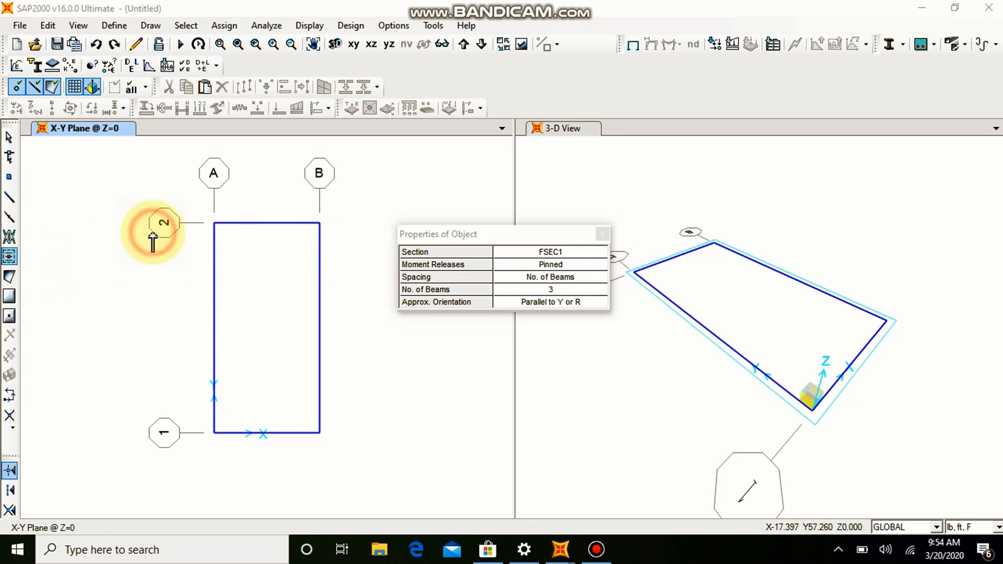
pyautogui.click(602, 236)
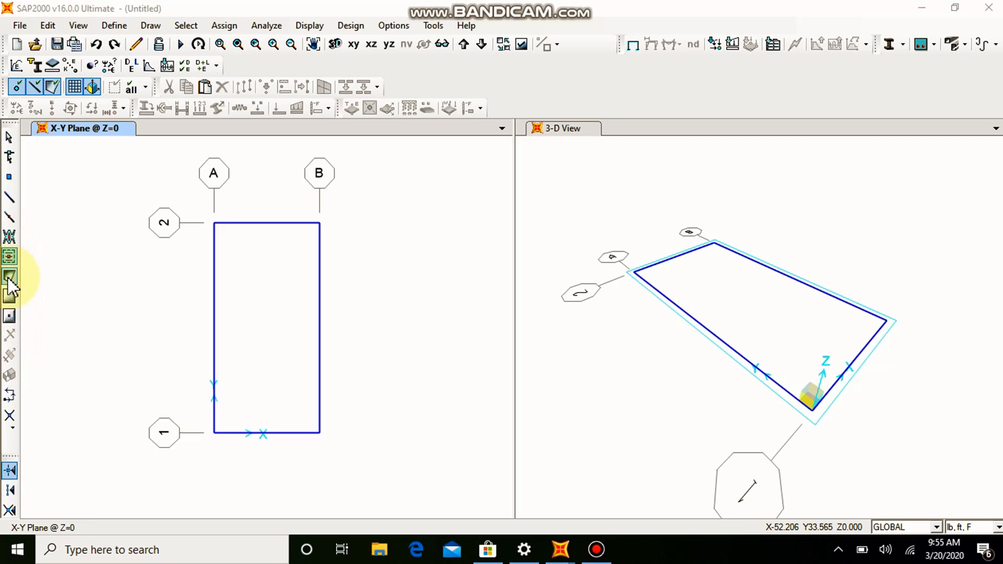
pyautogui.click(214, 225)
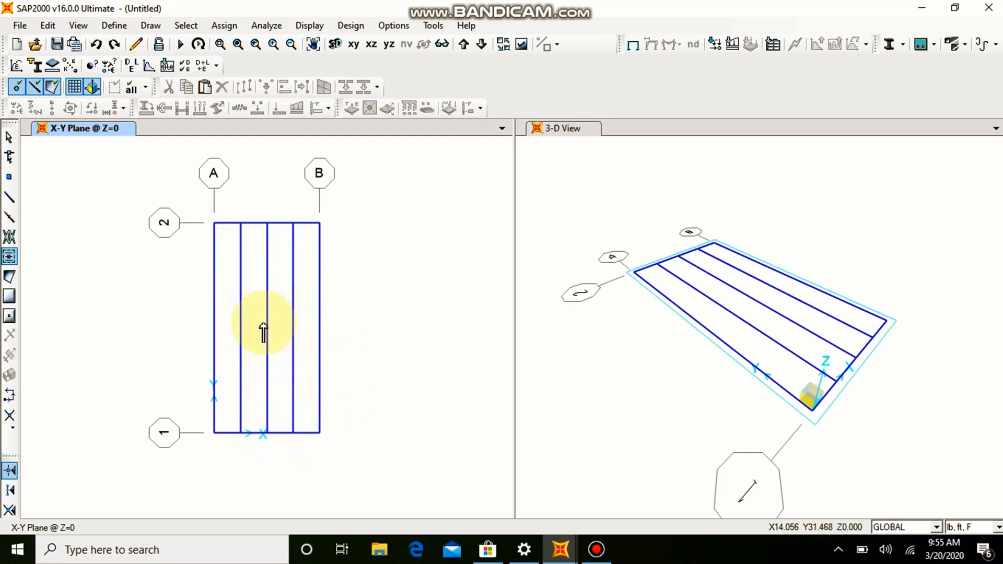
pyautogui.press('Escape')
pyautogui.hotkey('ctrl', 'z')
pyautogui.click(214, 243)
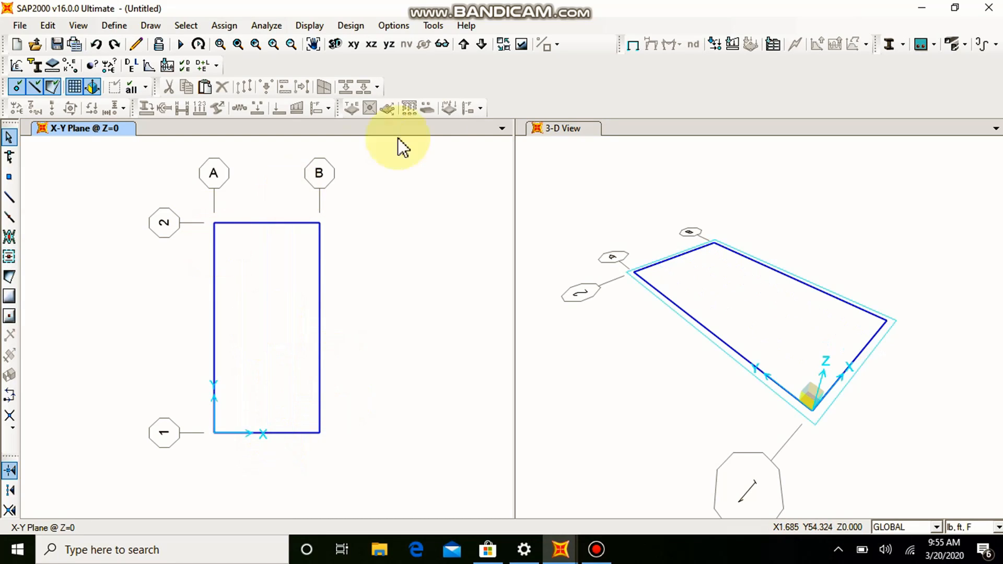
# Draw a rectangular area with section one way slab6in from grid point A-2 to grid point B-1
pyautogui.click(9, 296)
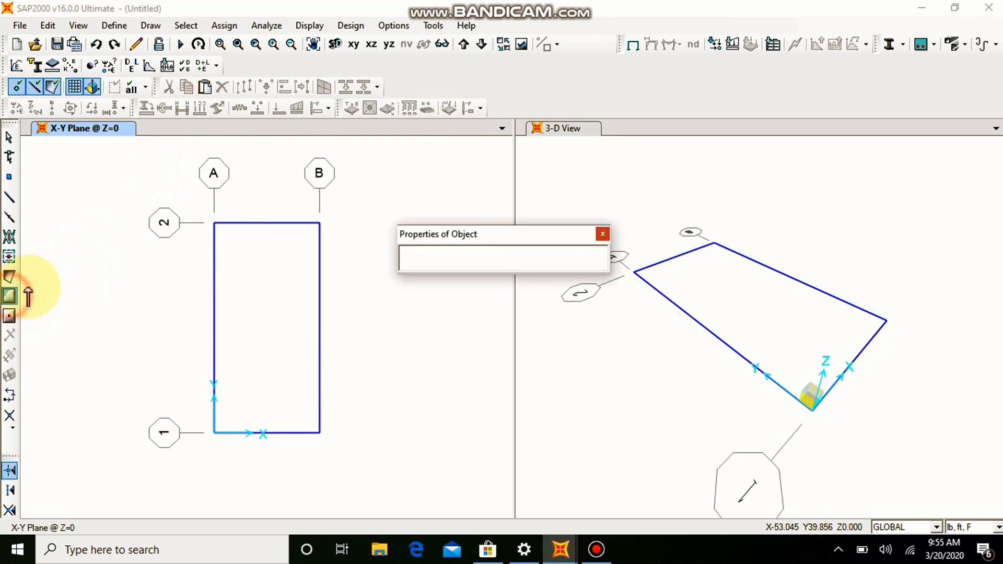
pyautogui.moveTo(214, 223)
pyautogui.mouseDown()
pyautogui.moveTo(291, 352)
pyautogui.moveTo(320, 433)
pyautogui.mouseUp()
pyautogui.click(320, 433)
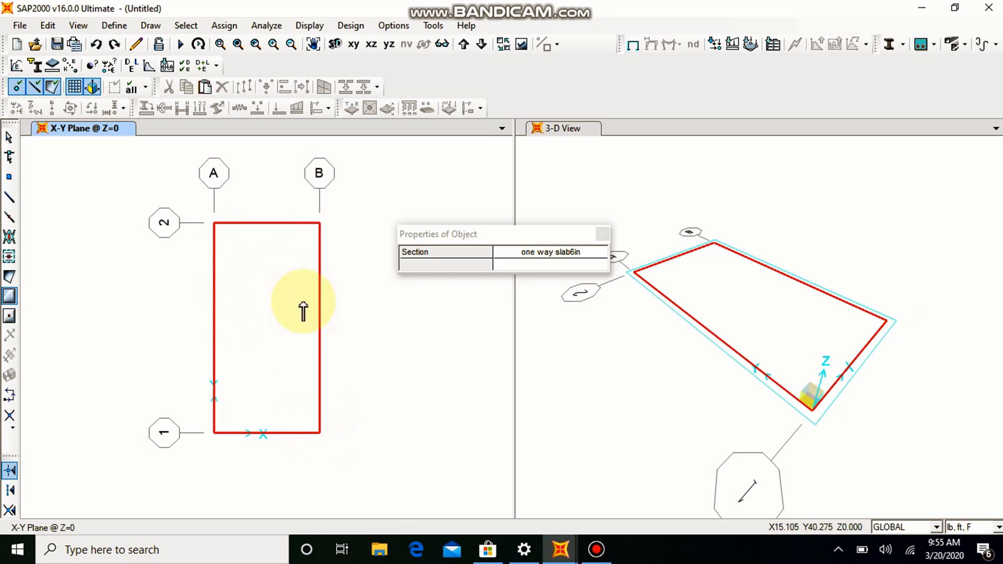
pyautogui.press('Escape')
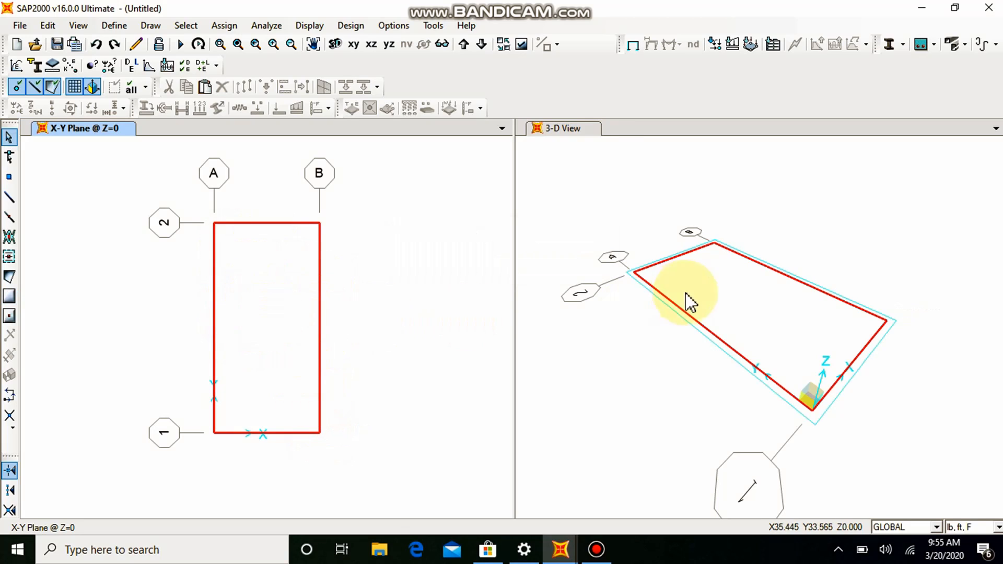
# Turn on Fill Objects in the display options of the X-Y plane view
pyautogui.click(310, 26)
pyautogui.click(562, 60)
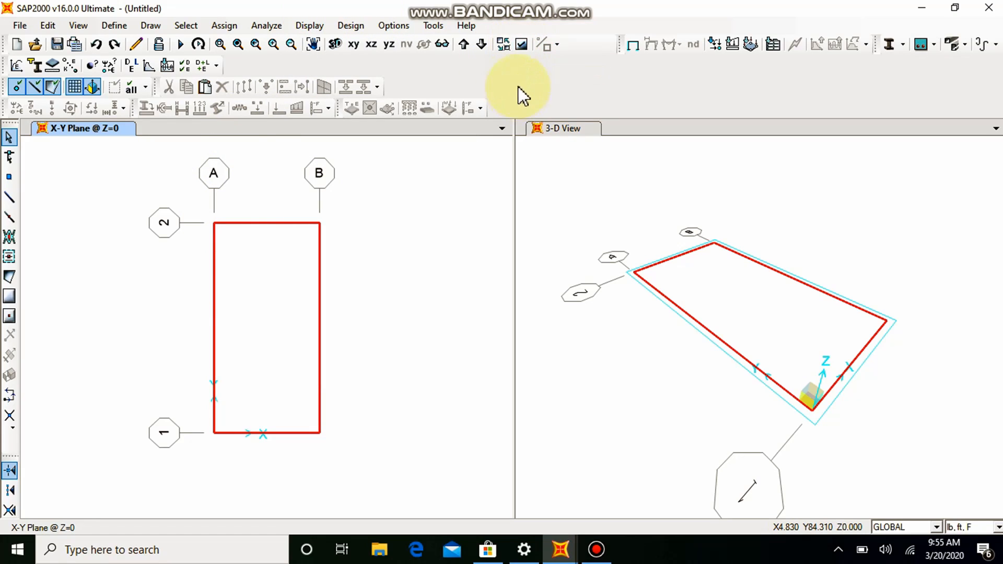
pyautogui.click(521, 43)
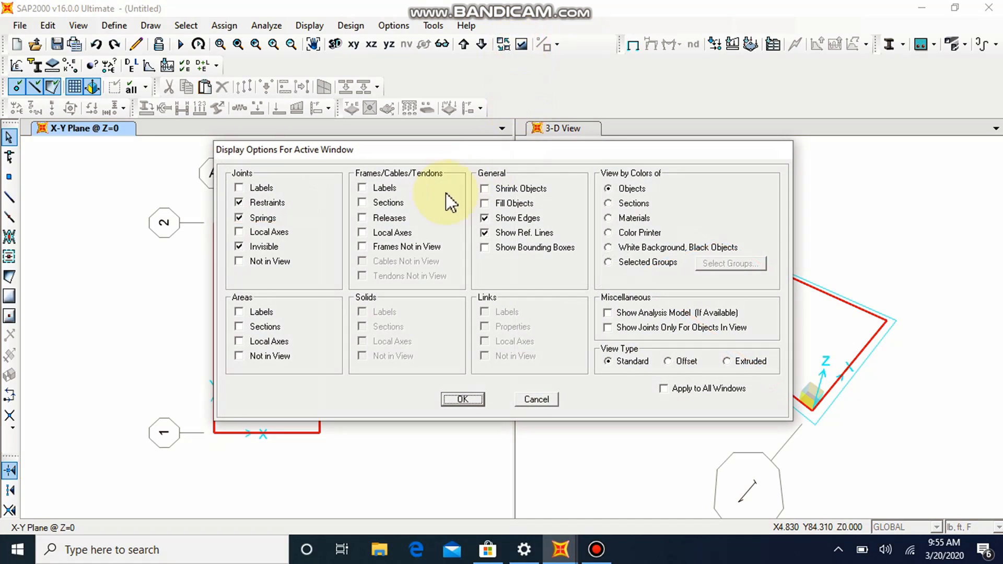
pyautogui.click(491, 203)
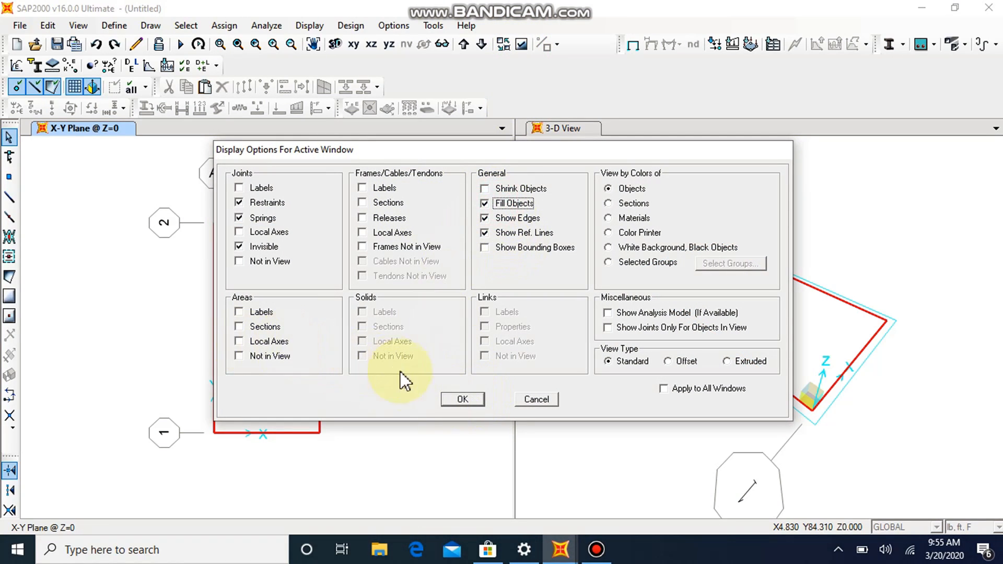
pyautogui.click(463, 399)
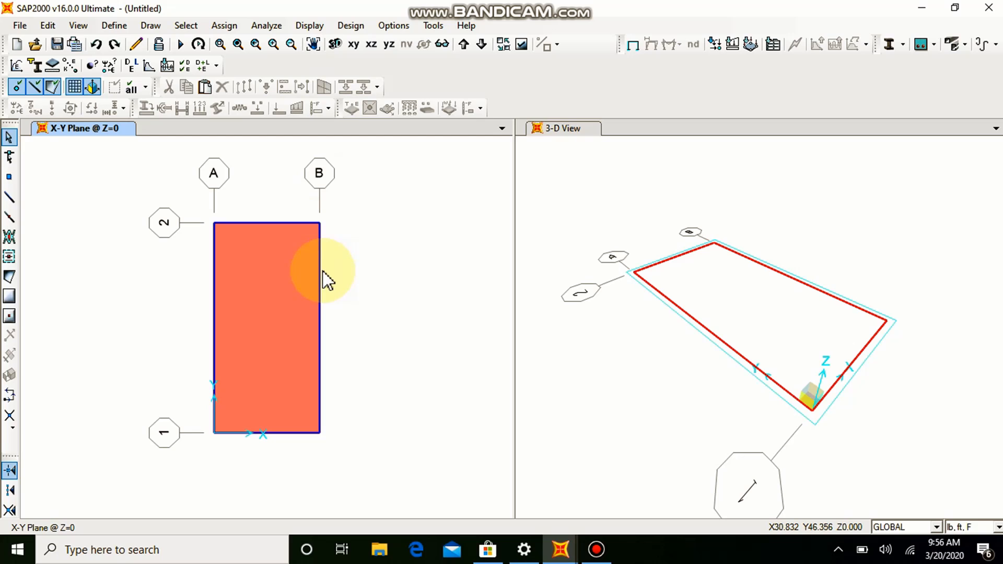
pyautogui.click(393, 311)
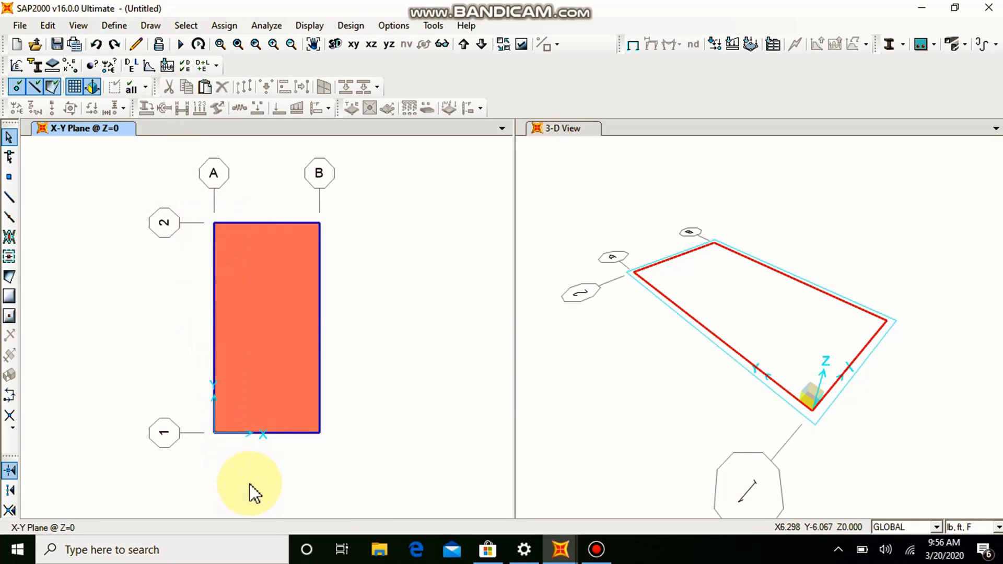
# Assign pinned restraints, fixing translations 1, 2 and 3, to the slab's four corner joints
pyautogui.click(812, 414)
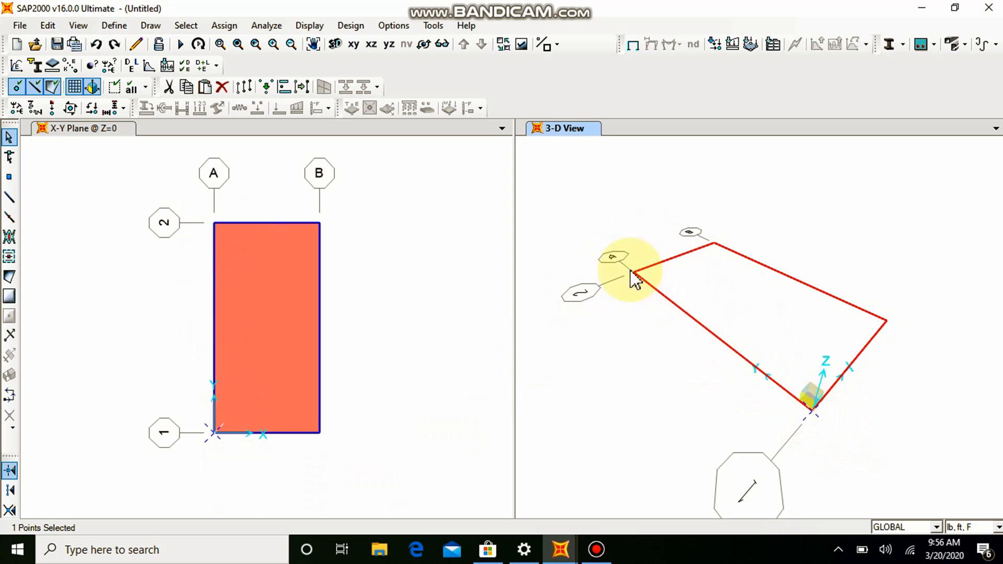
pyautogui.click(635, 273)
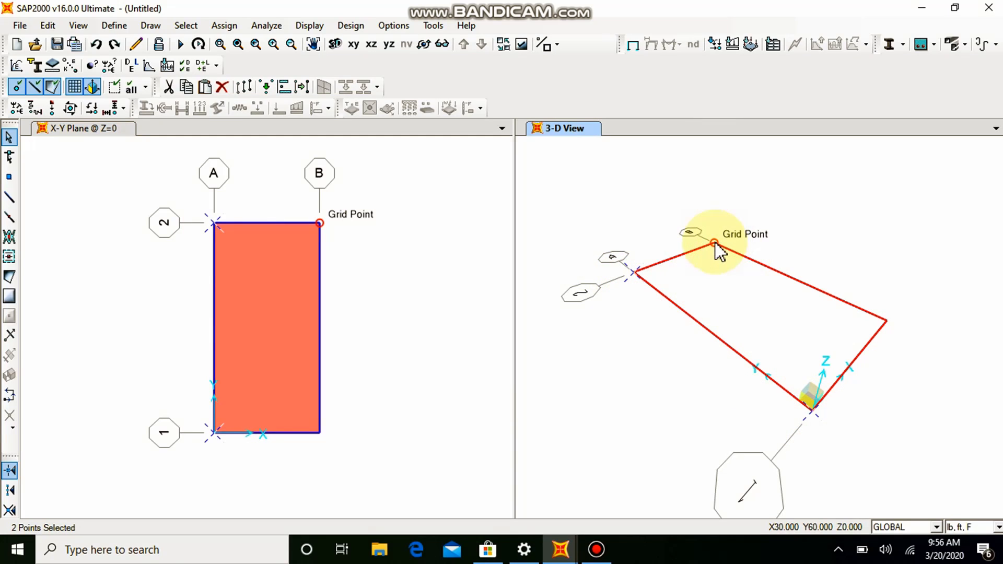
pyautogui.click(714, 242)
pyautogui.click(887, 323)
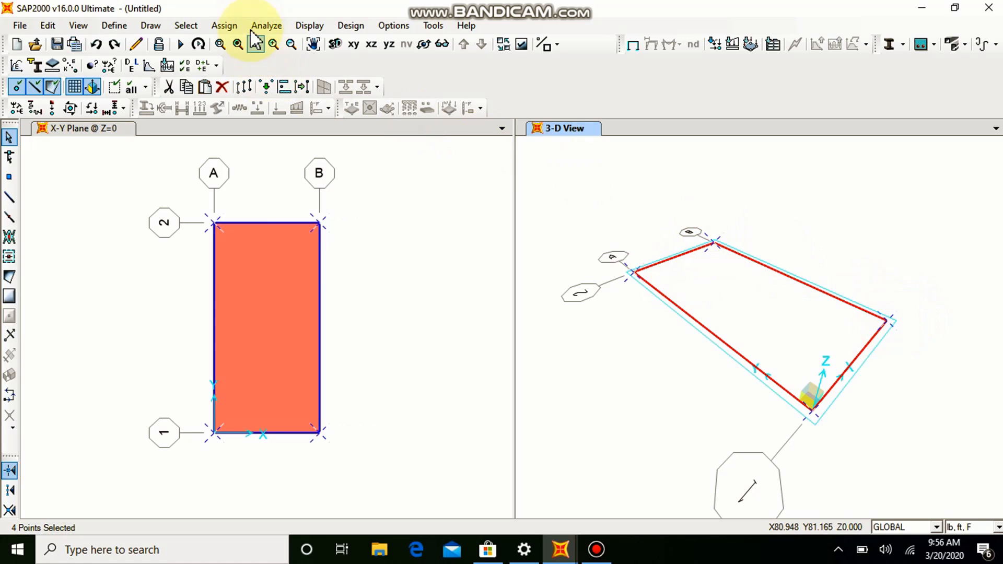
pyautogui.click(186, 26)
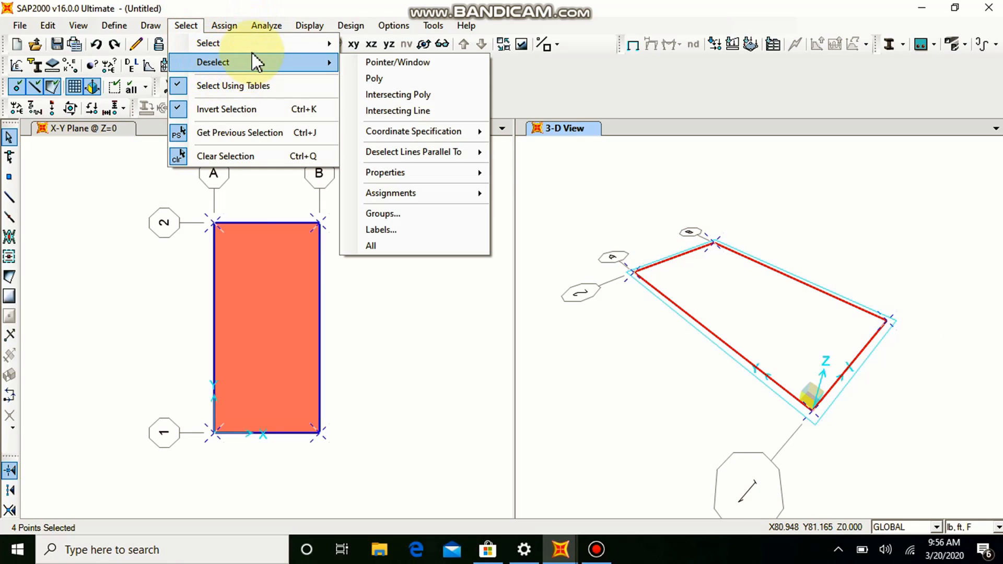
pyautogui.moveTo(280, 43)
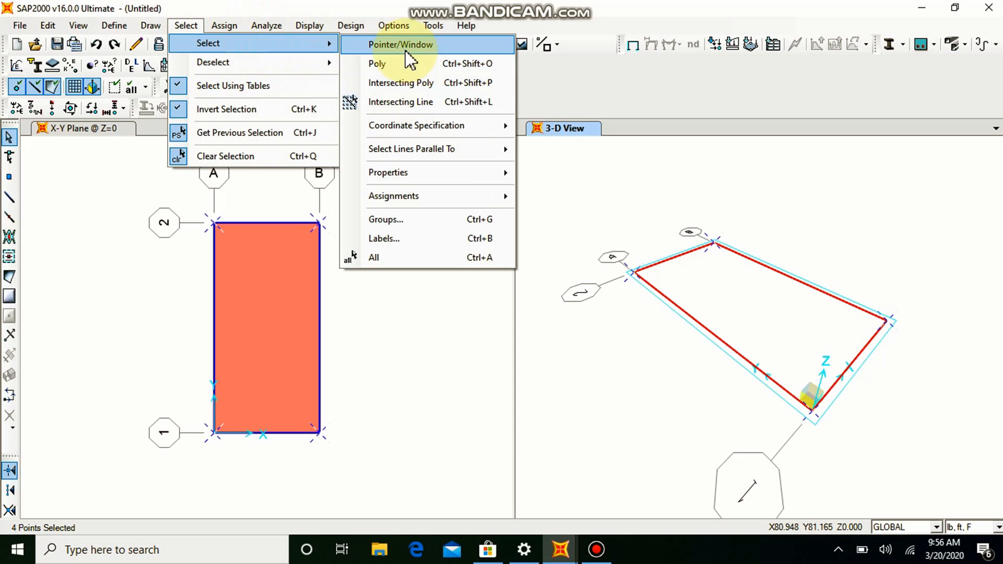
pyautogui.moveTo(429, 175)
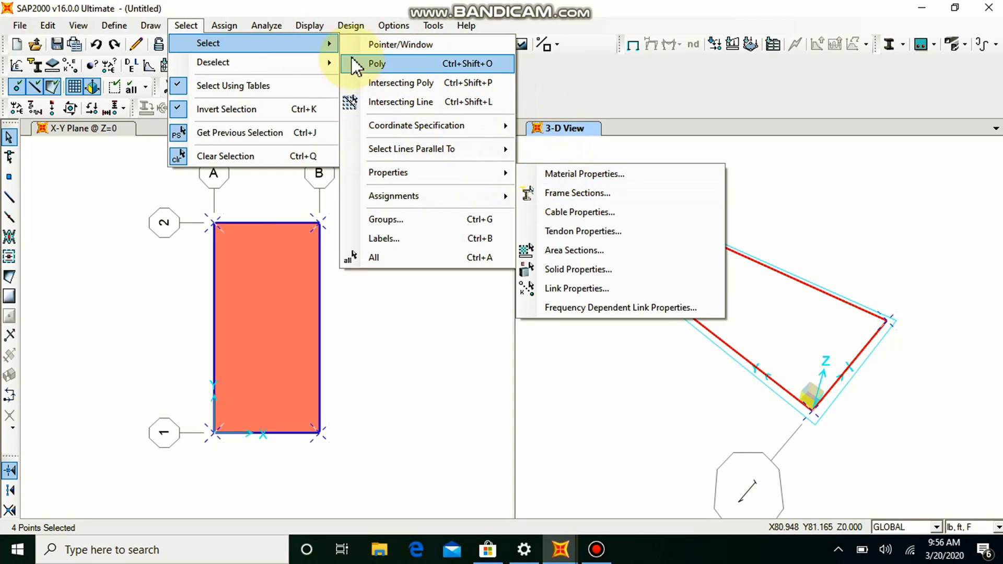
pyautogui.click(608, 335)
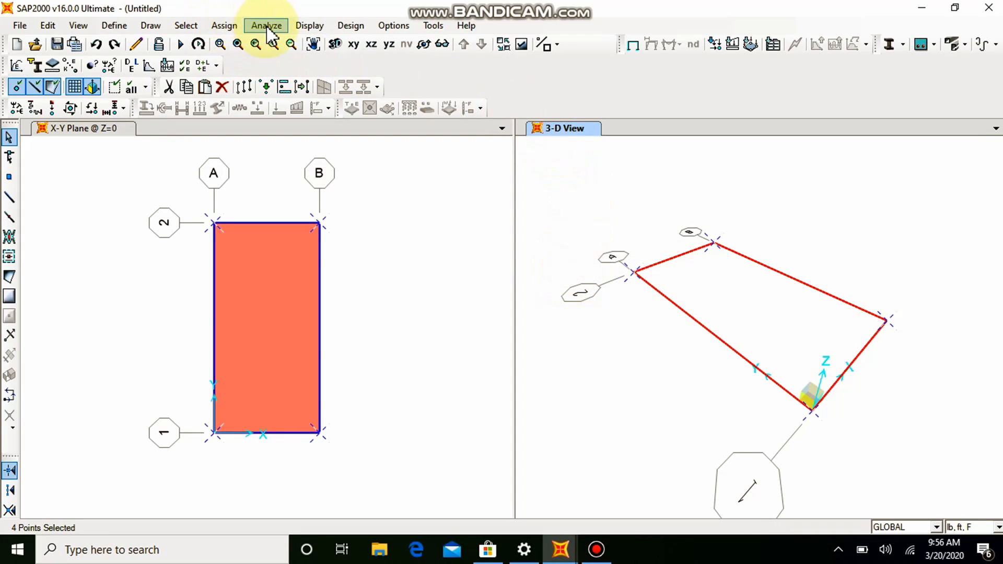
pyautogui.click(221, 27)
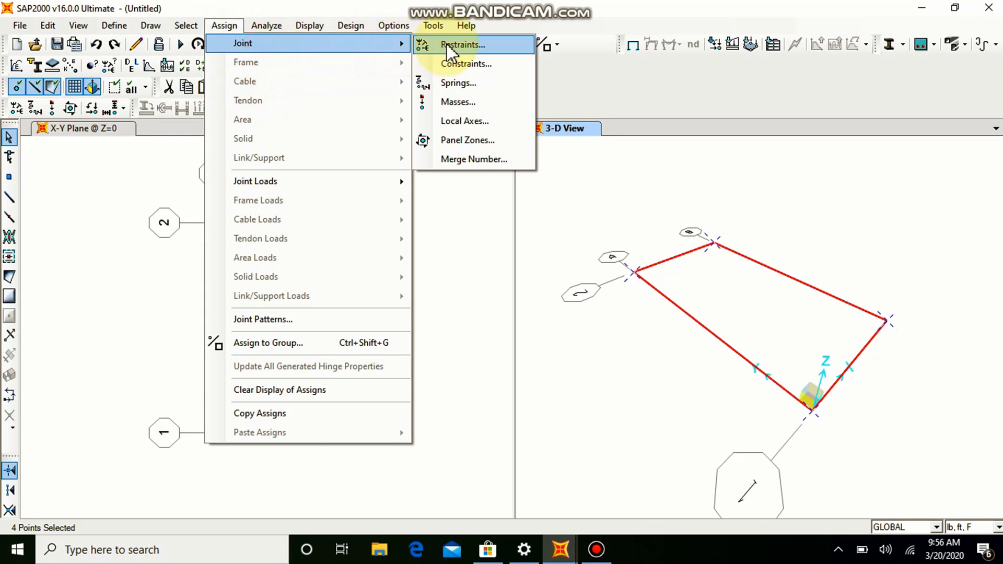
pyautogui.click(443, 46)
pyautogui.click(493, 328)
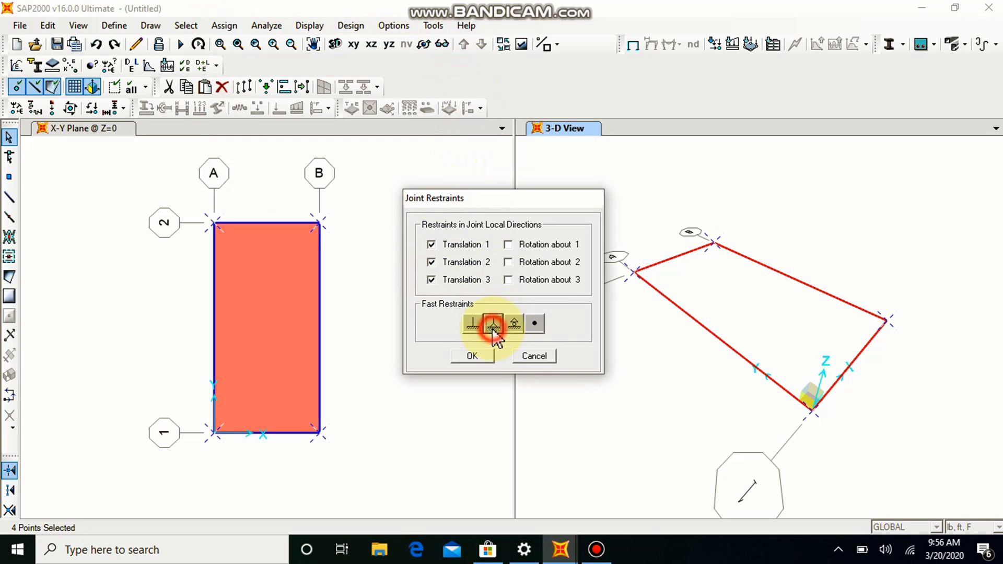
pyautogui.click(475, 356)
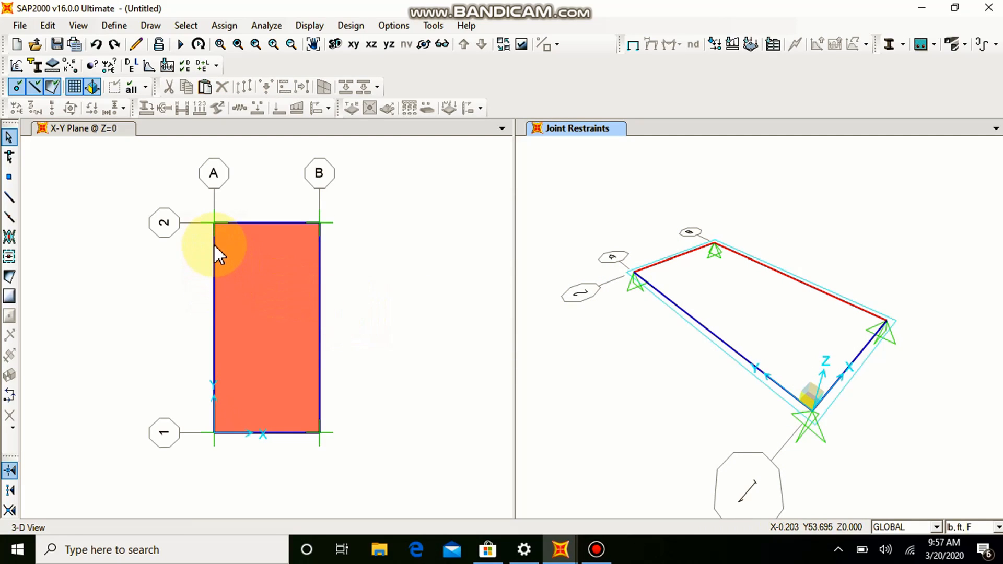
# Divide the slab area into 2 objects along the edge from point 1 to 2 and 2 along point 1 to 3
pyautogui.scroll(2, 214, 244)
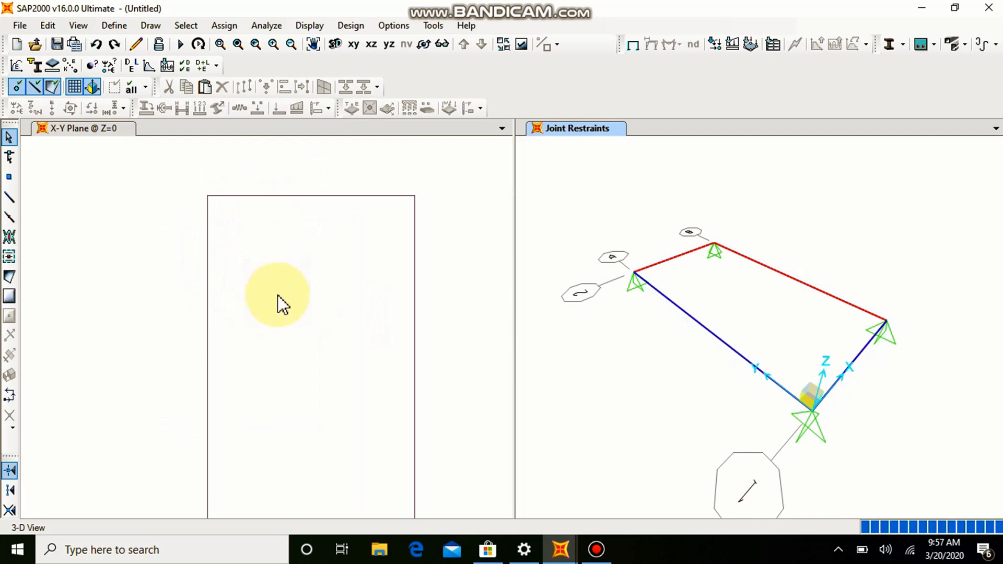
pyautogui.scroll(-3, 359, 303)
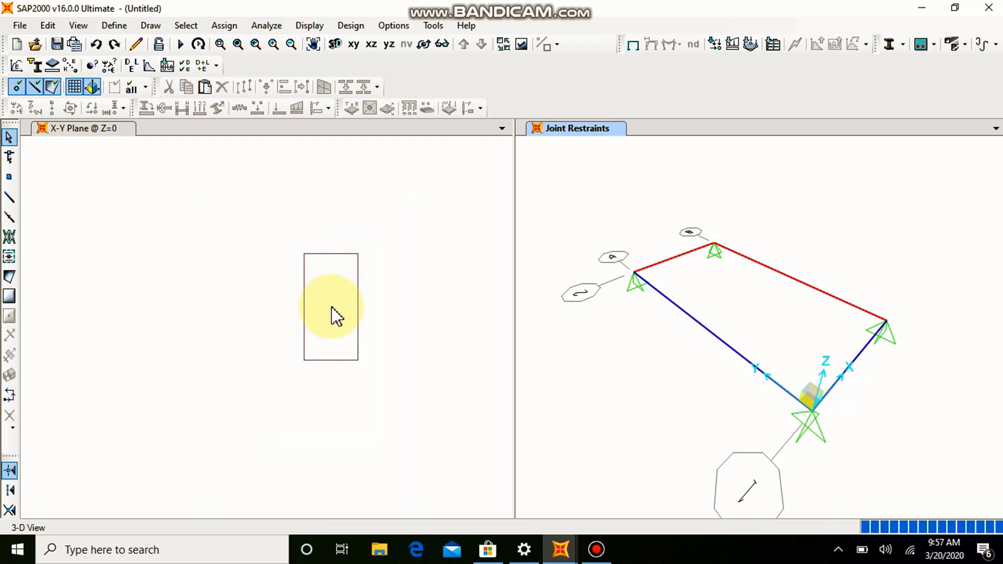
pyautogui.click(337, 303)
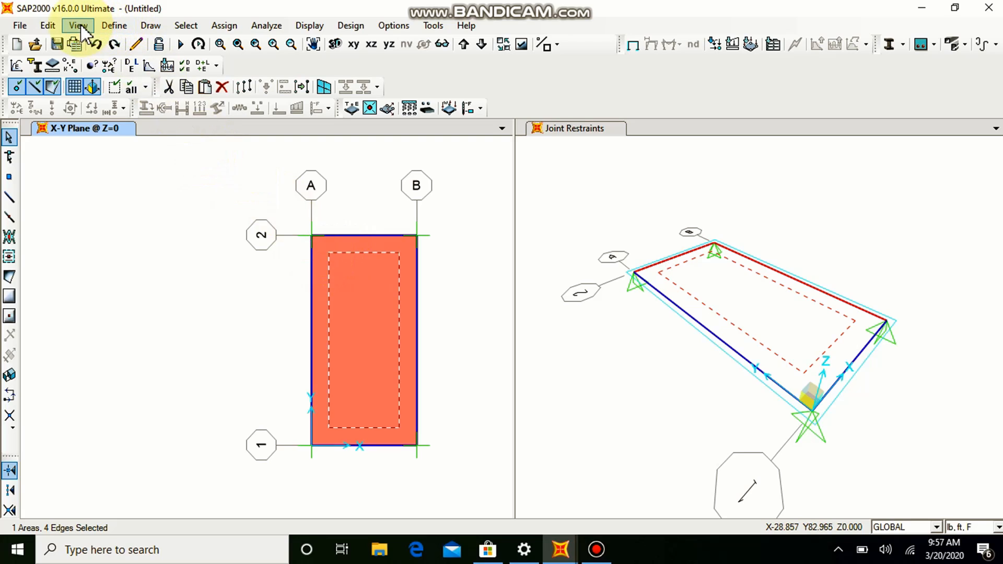
pyautogui.click(47, 25)
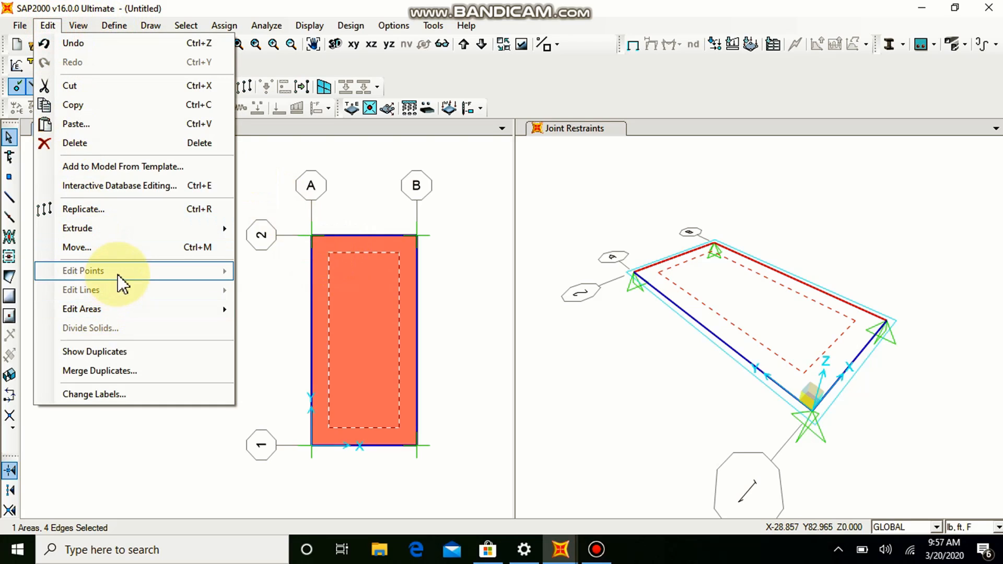
pyautogui.moveTo(211, 308)
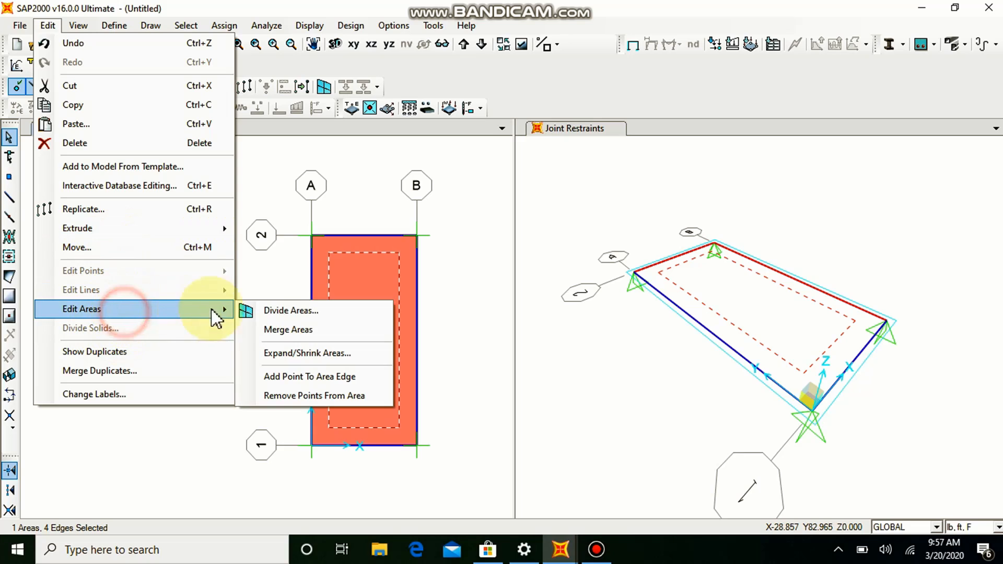
pyautogui.click(283, 308)
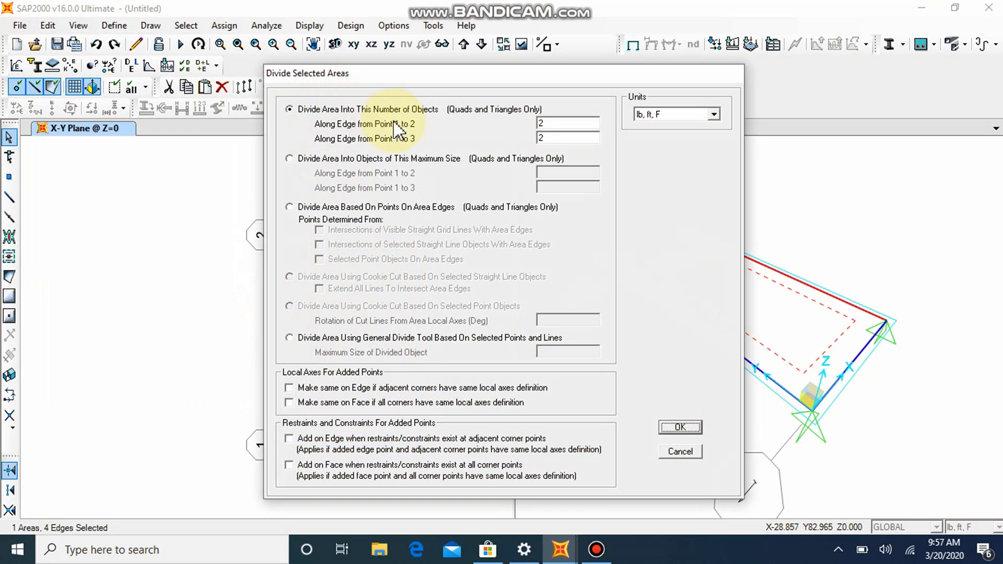
pyautogui.doubleClick(546, 124)
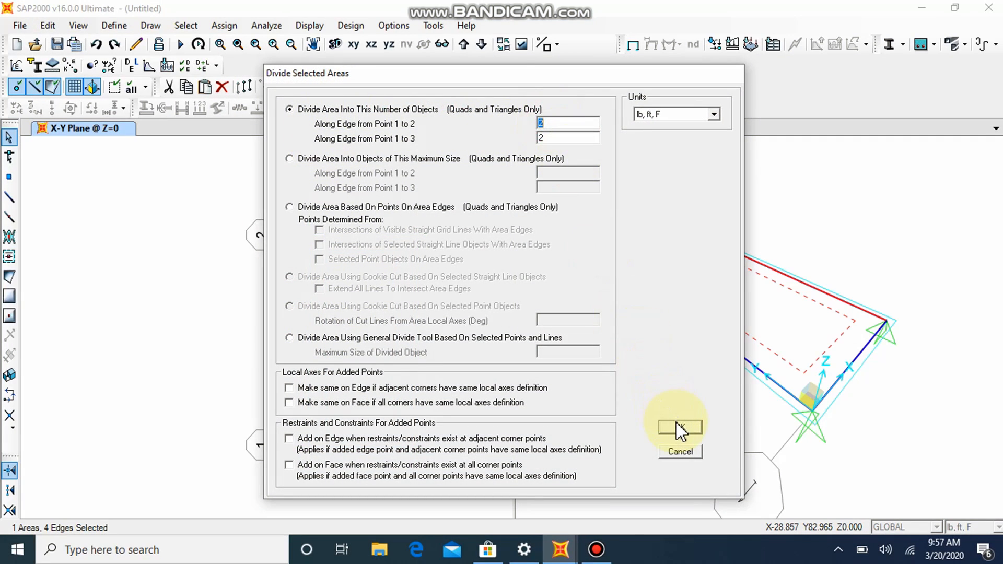
pyautogui.write('4')
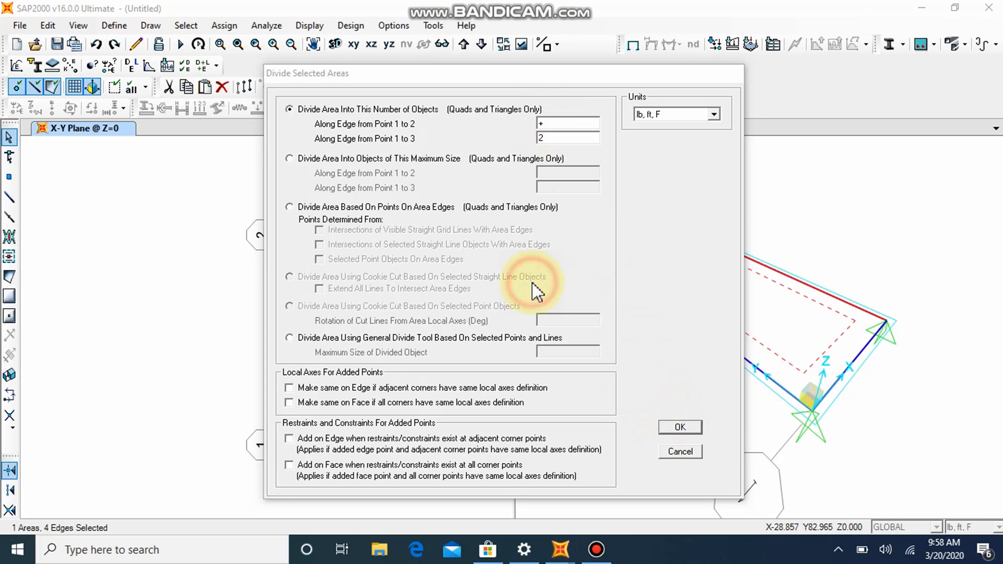
pyautogui.click(554, 123)
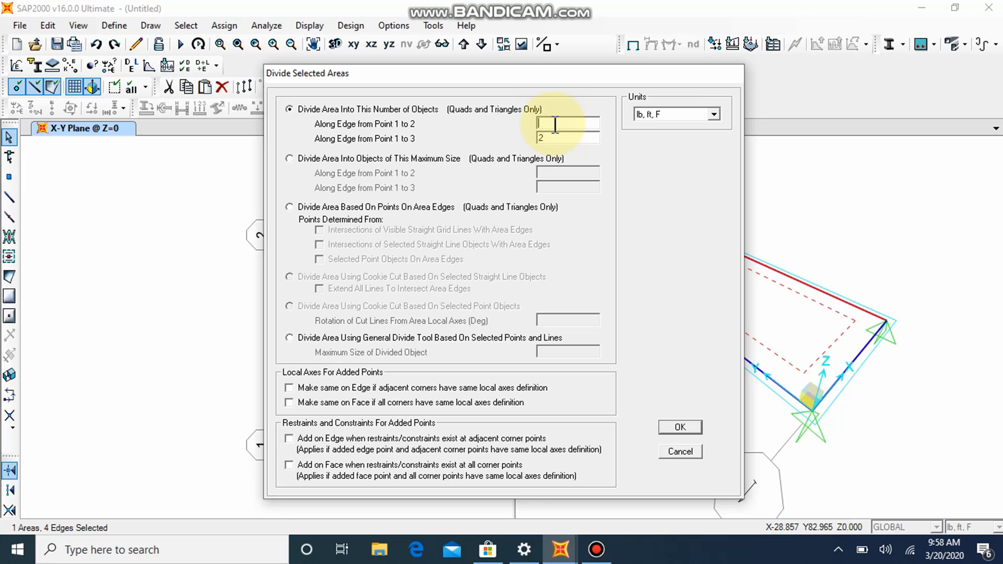
pyautogui.write('2')
pyautogui.click(680, 428)
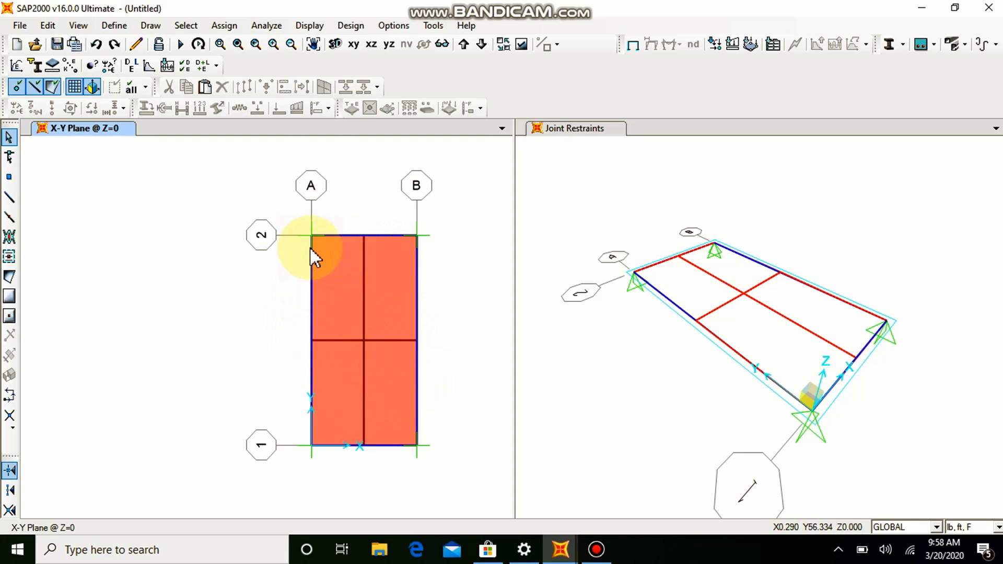
# Select all slab areas by their area section one way slab6in
pyautogui.click(194, 25)
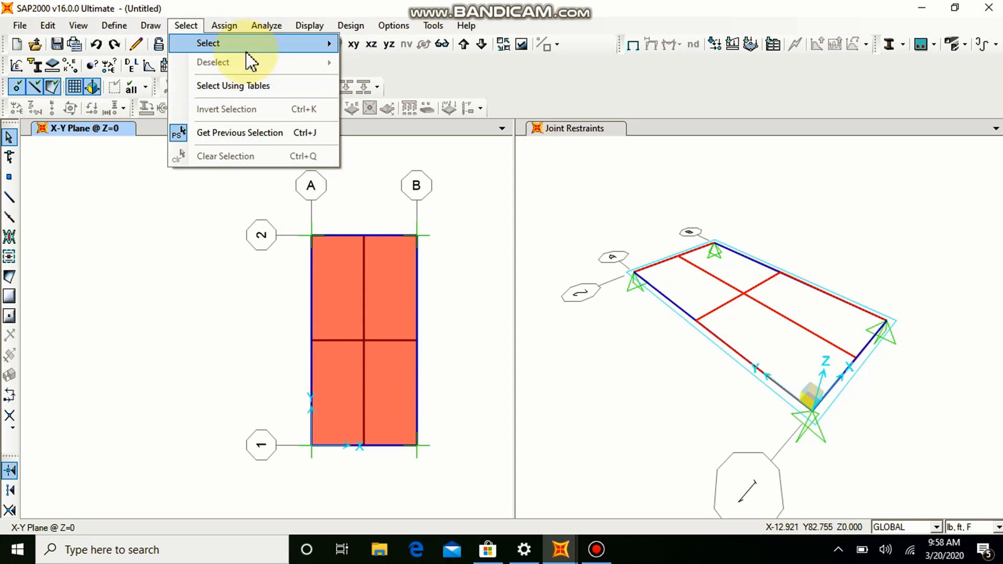
pyautogui.moveTo(246, 47)
pyautogui.moveTo(402, 172)
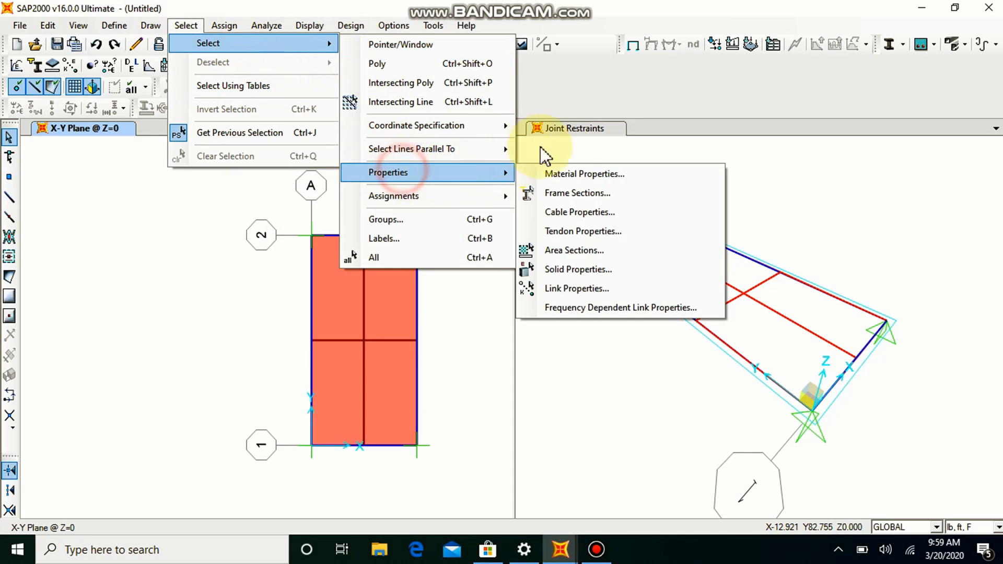
pyautogui.click(586, 251)
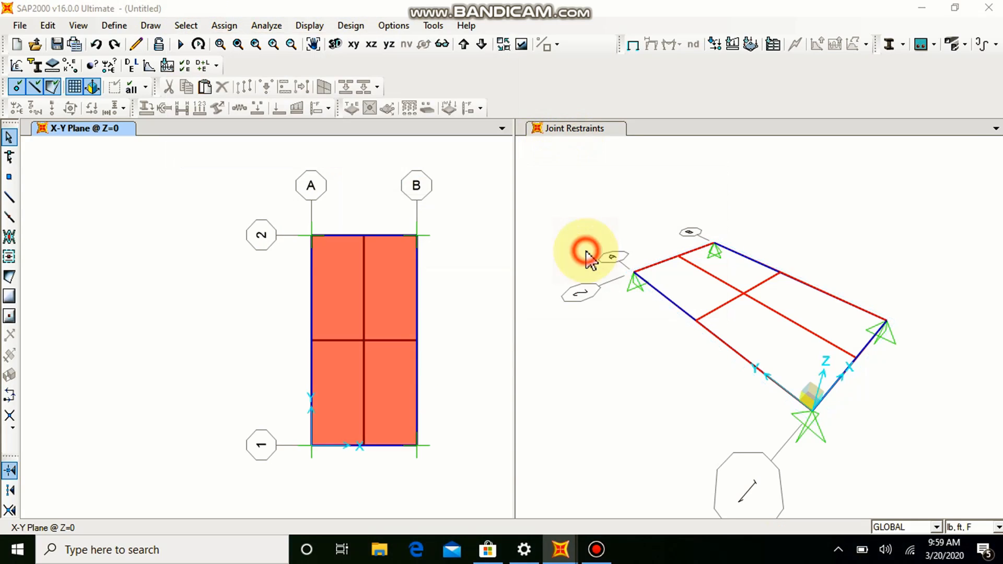
pyautogui.click(443, 256)
pyautogui.click(583, 270)
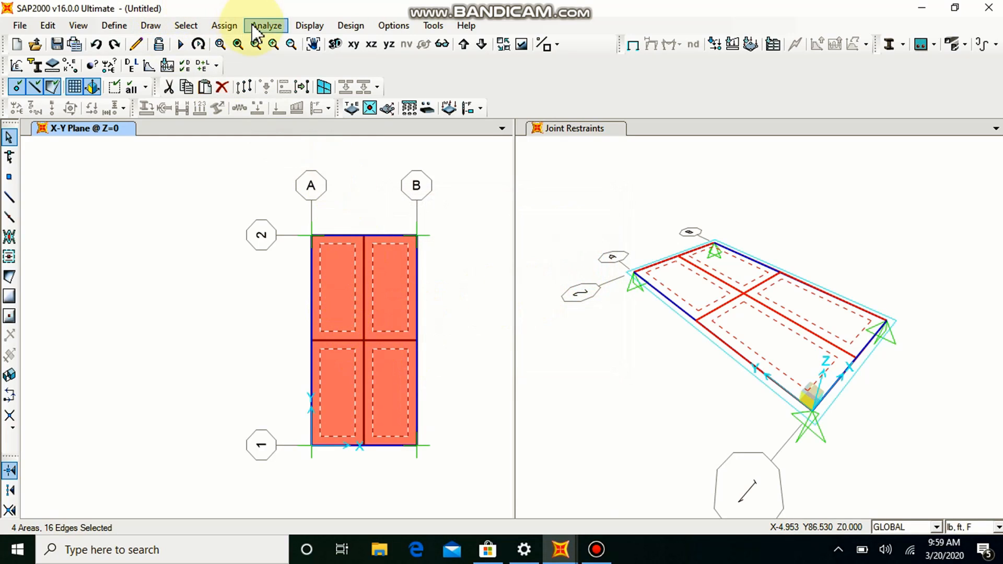
pyautogui.click(222, 26)
pyautogui.moveTo(280, 257)
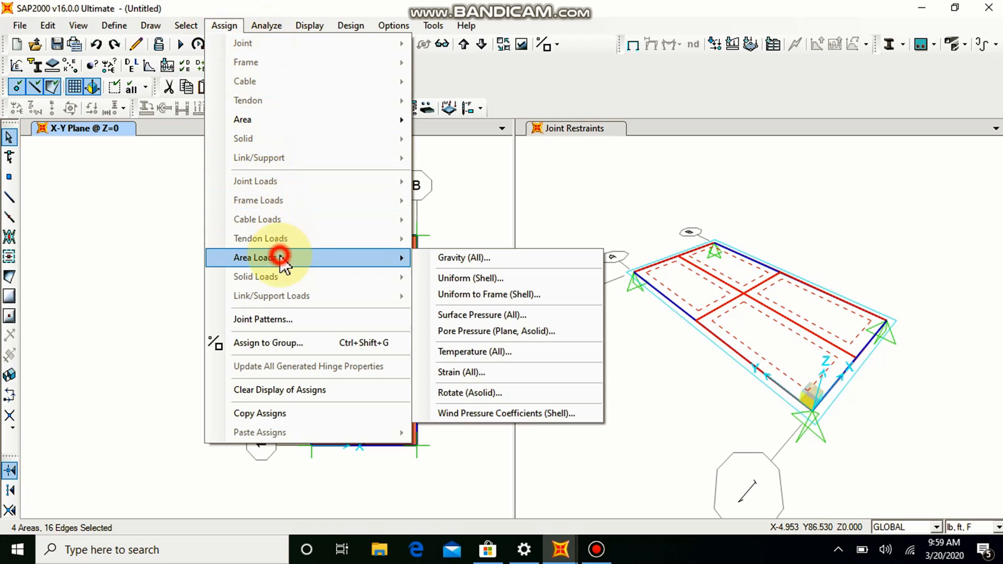
pyautogui.click(476, 278)
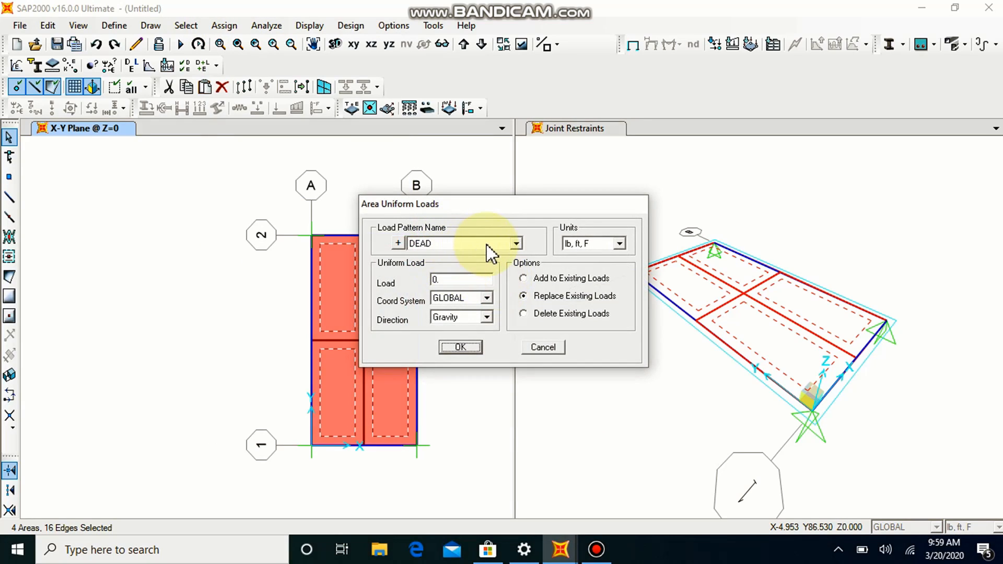
pyautogui.click(542, 349)
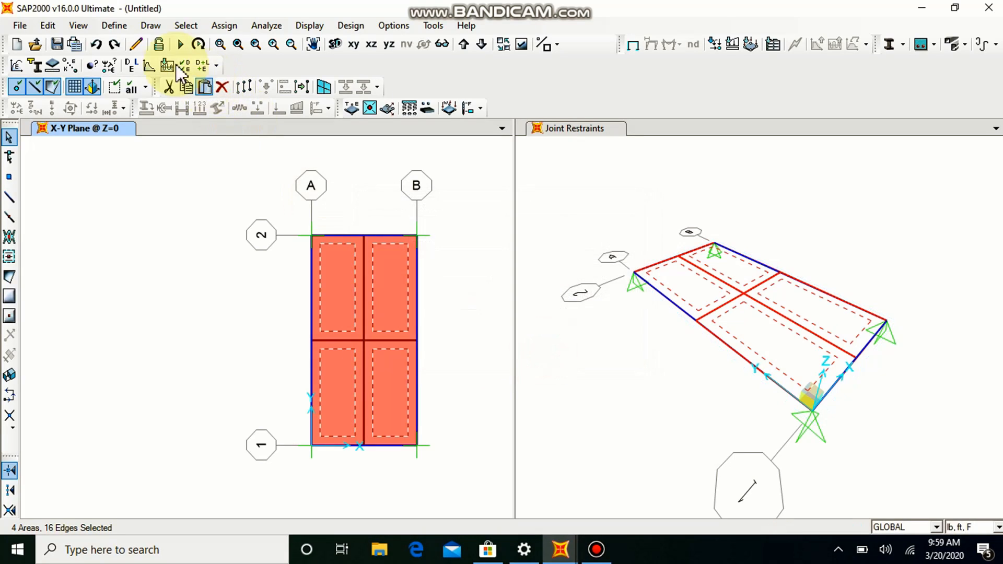
# Add a load pattern named live of type LIVE with a self weight multiplier of 0
pyautogui.click(113, 26)
pyautogui.click(187, 262)
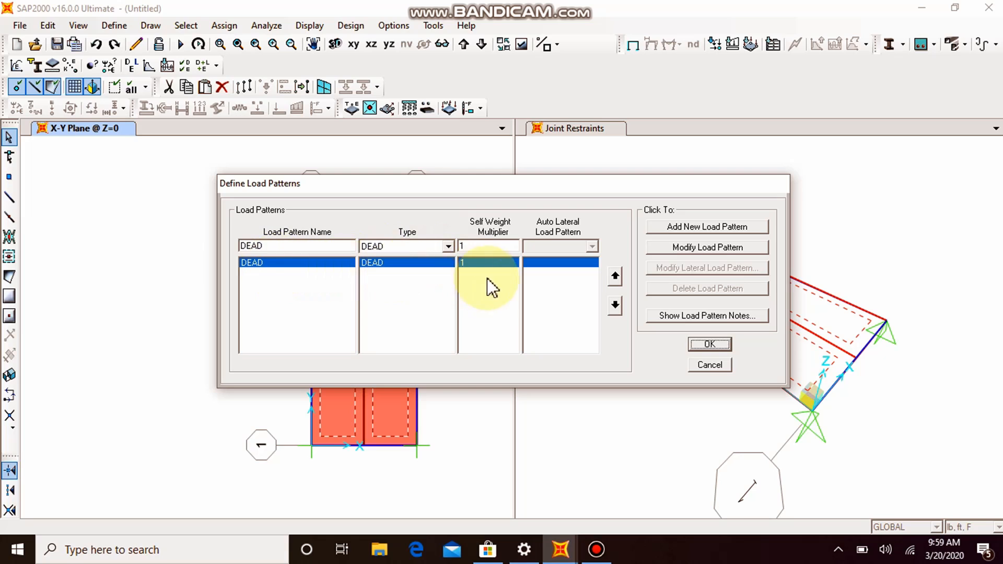
pyautogui.click(417, 248)
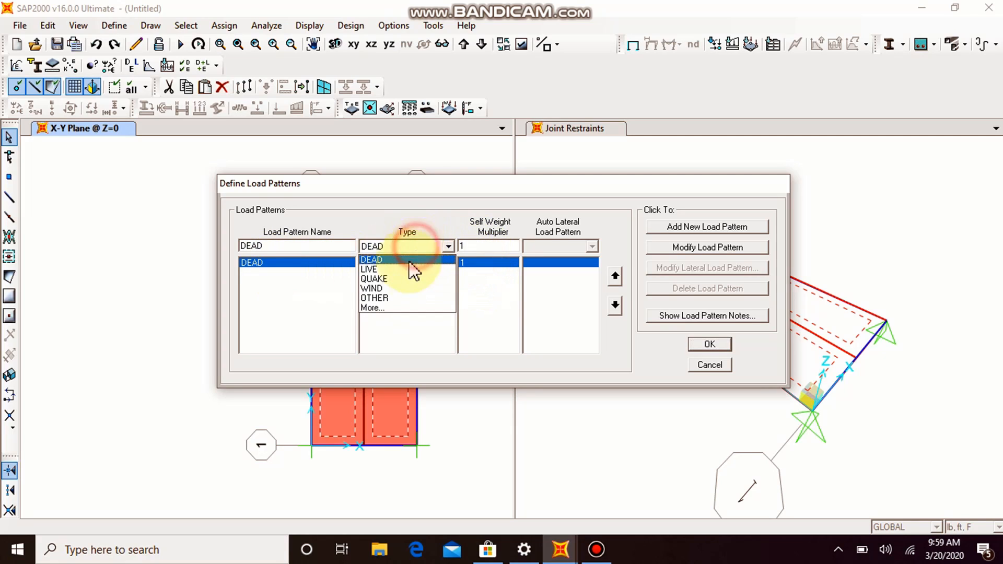
pyautogui.click(400, 269)
pyautogui.doubleClick(342, 245)
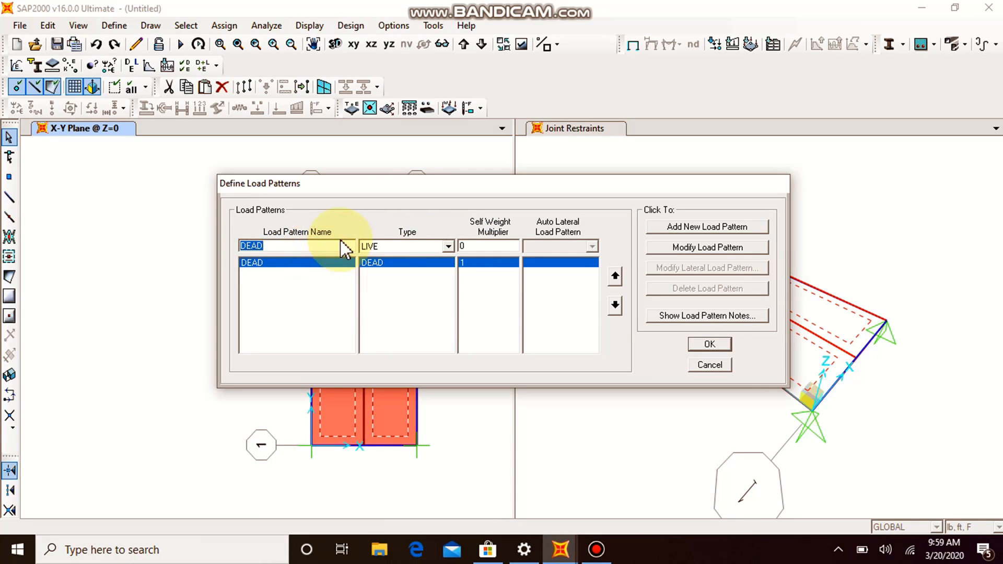
pyautogui.write('live')
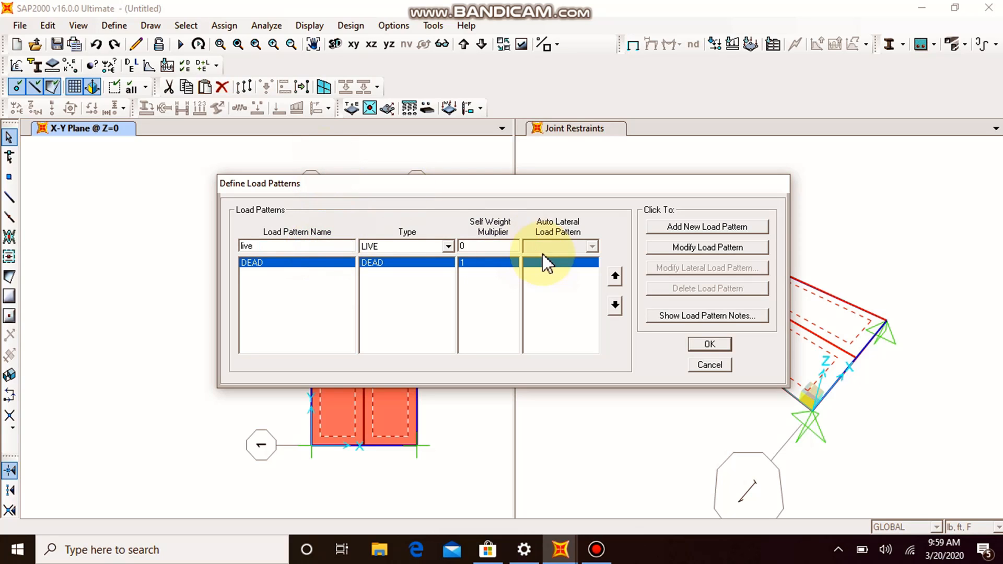
pyautogui.click(712, 224)
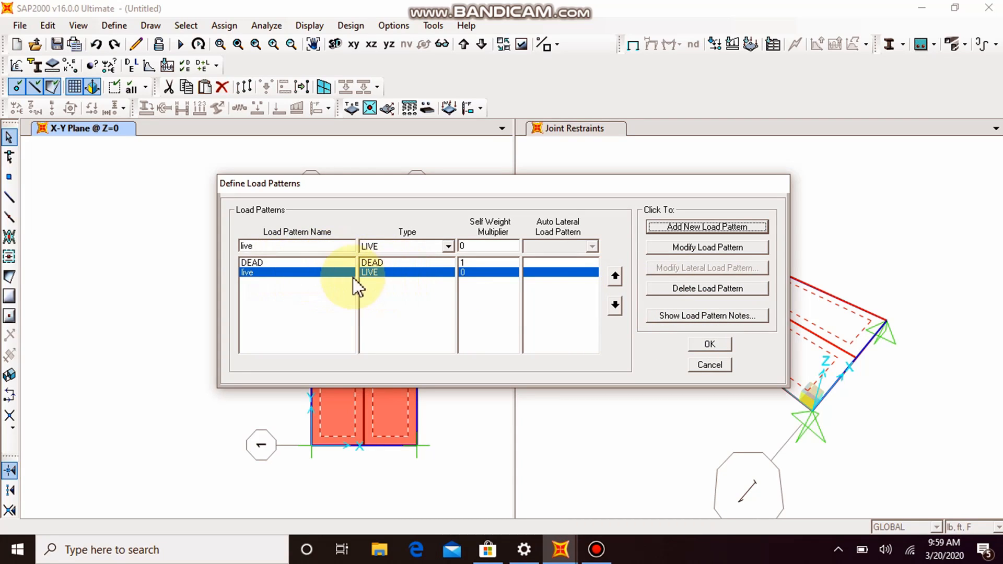
pyautogui.click(710, 345)
# Add the default code-generated load combinations for concrete frame design
pyautogui.click(114, 25)
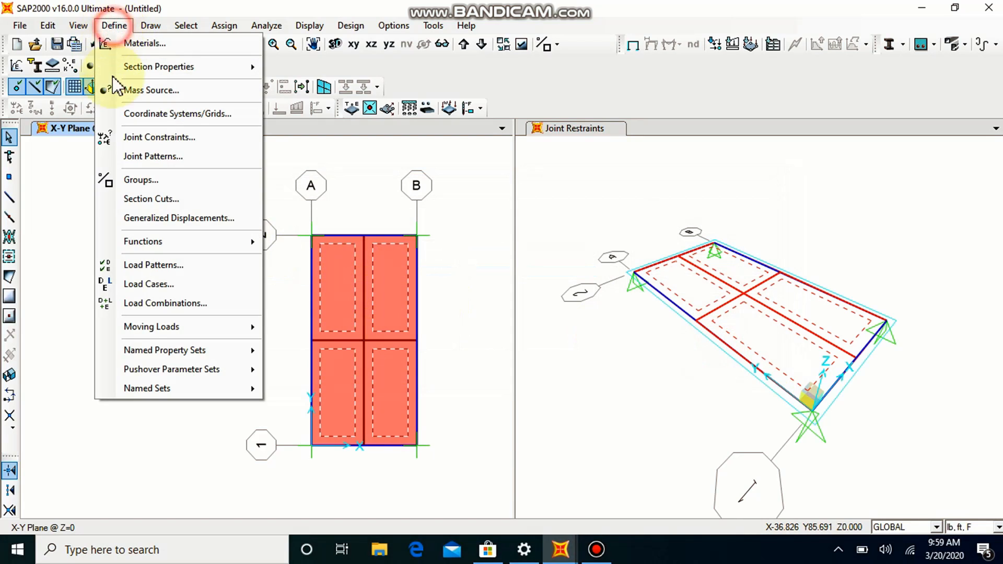
pyautogui.click(160, 305)
pyautogui.click(579, 211)
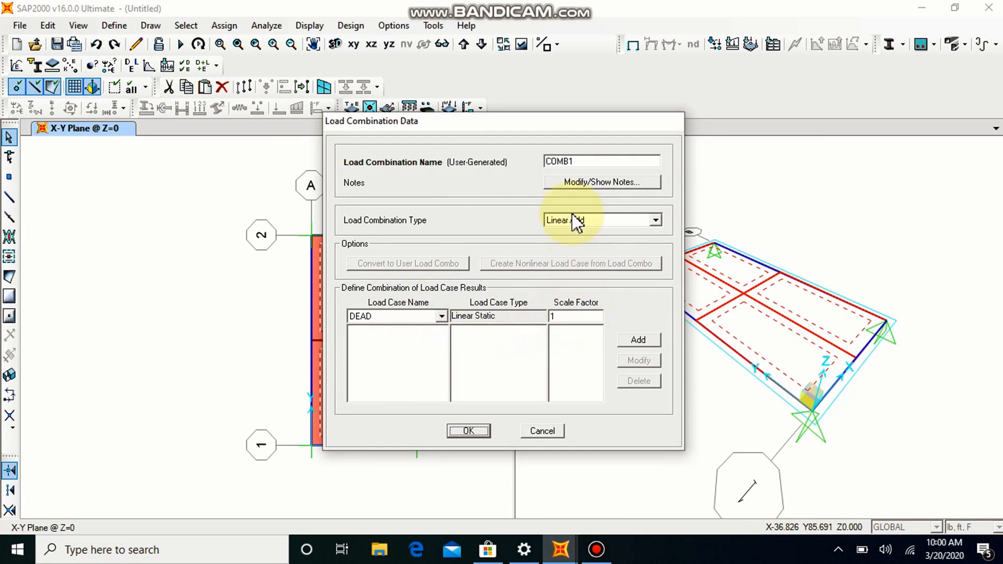
pyautogui.click(544, 431)
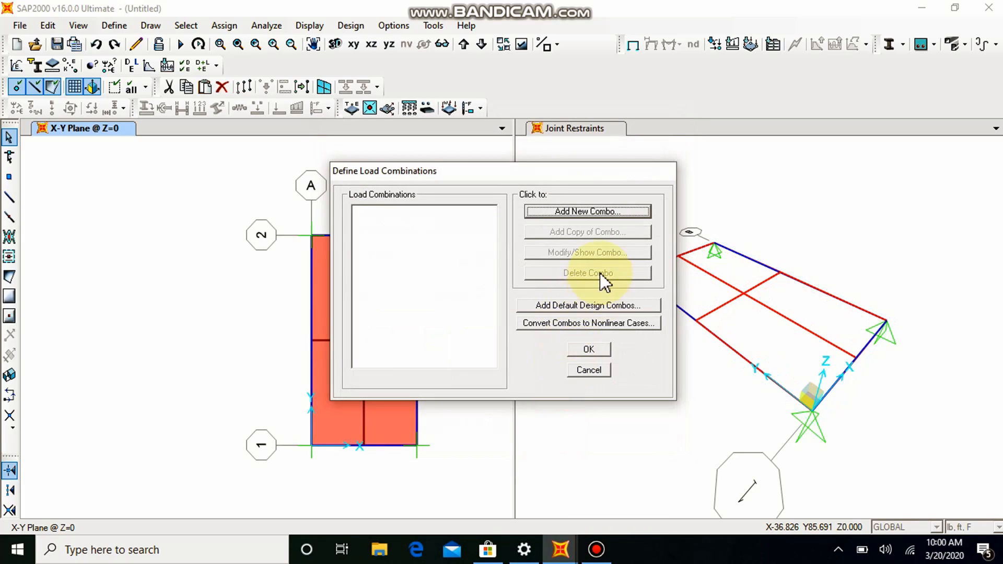
pyautogui.click(582, 307)
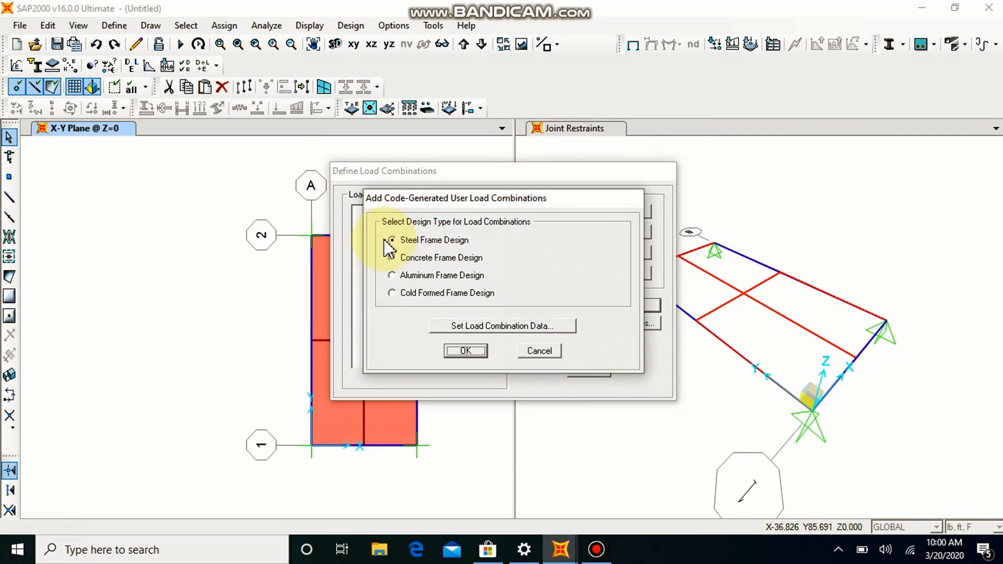
pyautogui.click(410, 257)
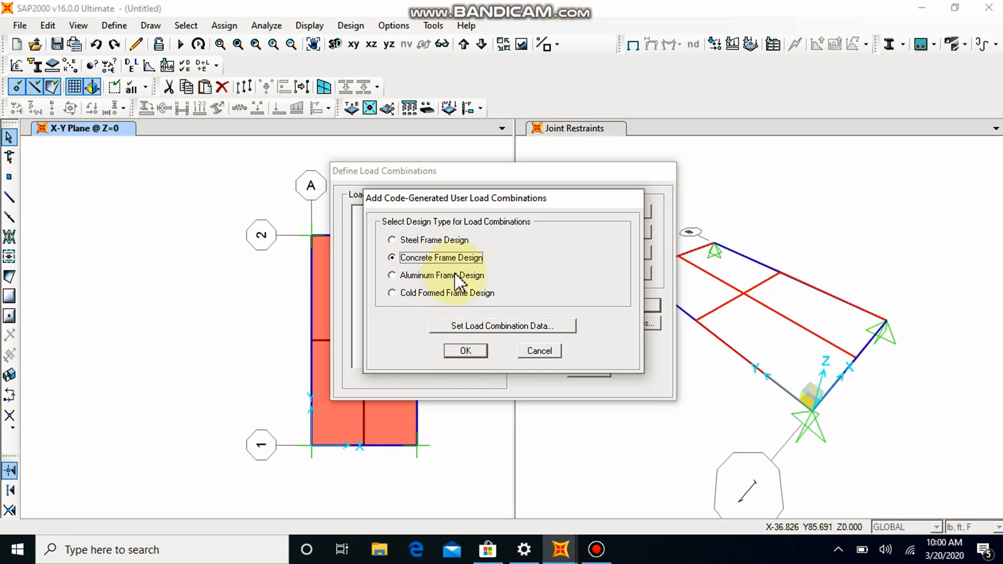
pyautogui.click(466, 351)
# Inspect the load cases and scale factors of combination UDCON2, and accept the load combinations
pyautogui.click(403, 211)
pyautogui.click(386, 220)
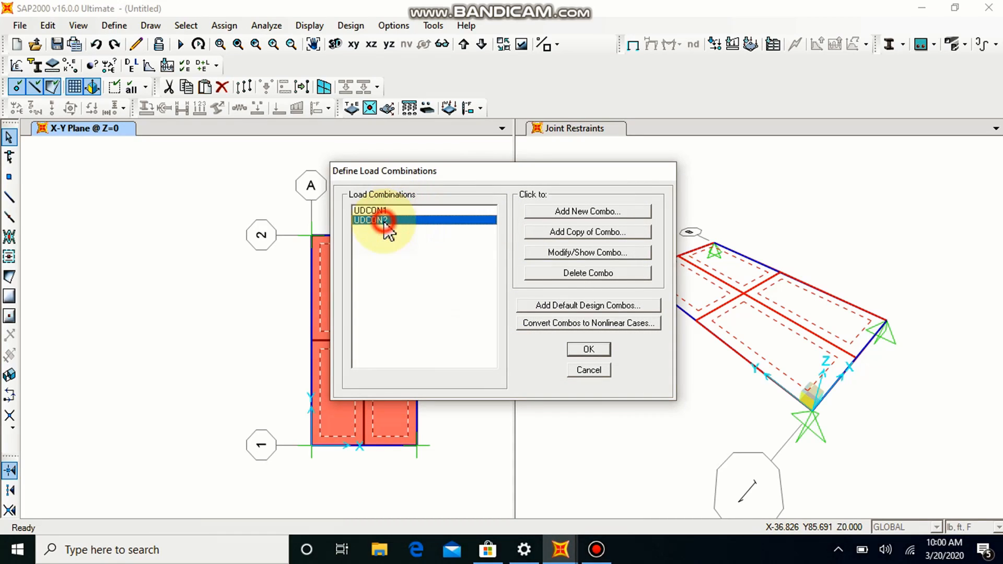
pyautogui.click(595, 253)
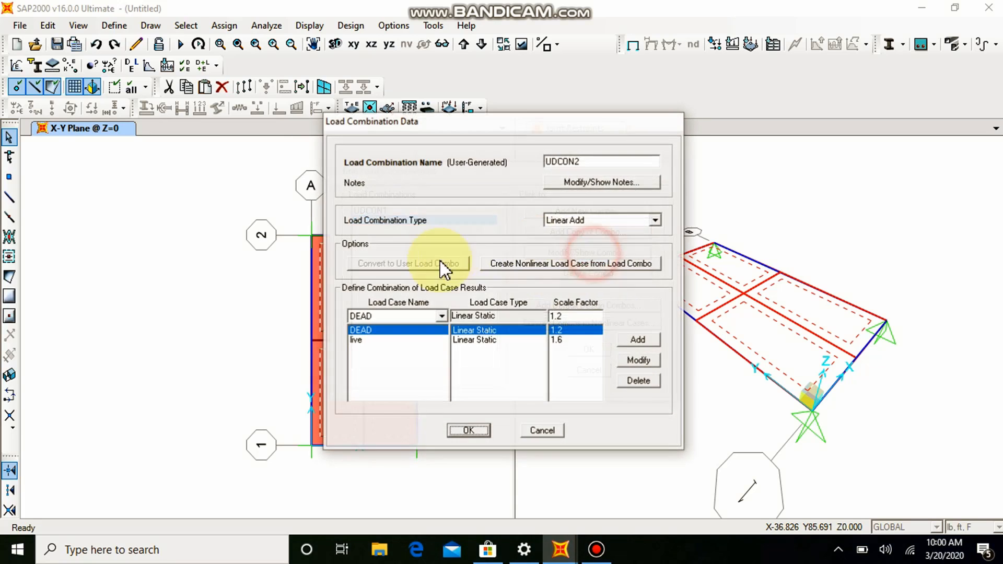
pyautogui.click(555, 424)
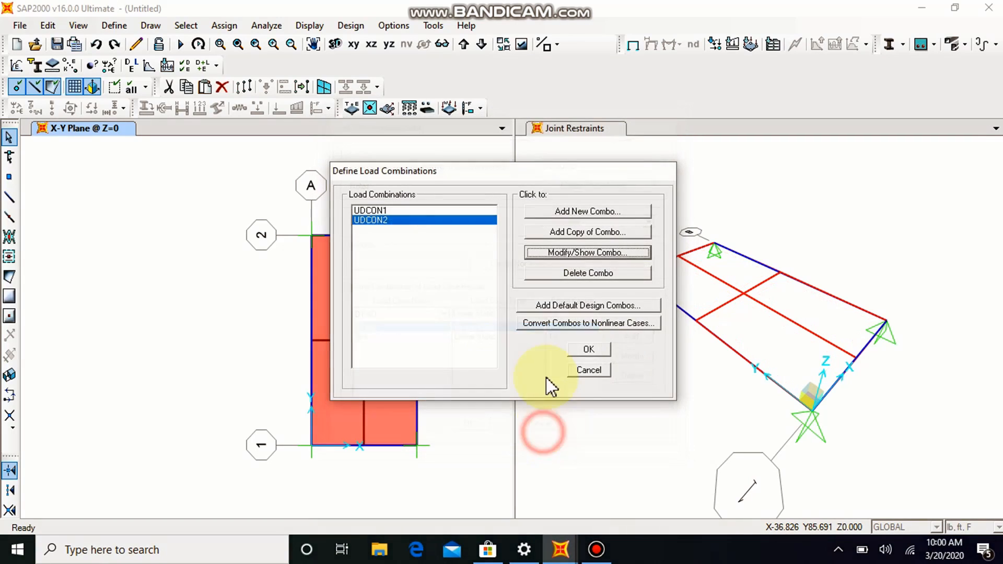
pyautogui.click(590, 349)
# Create a new linear static load case applying load patterns DEAD and live, each with scale factor 1
pyautogui.click(102, 26)
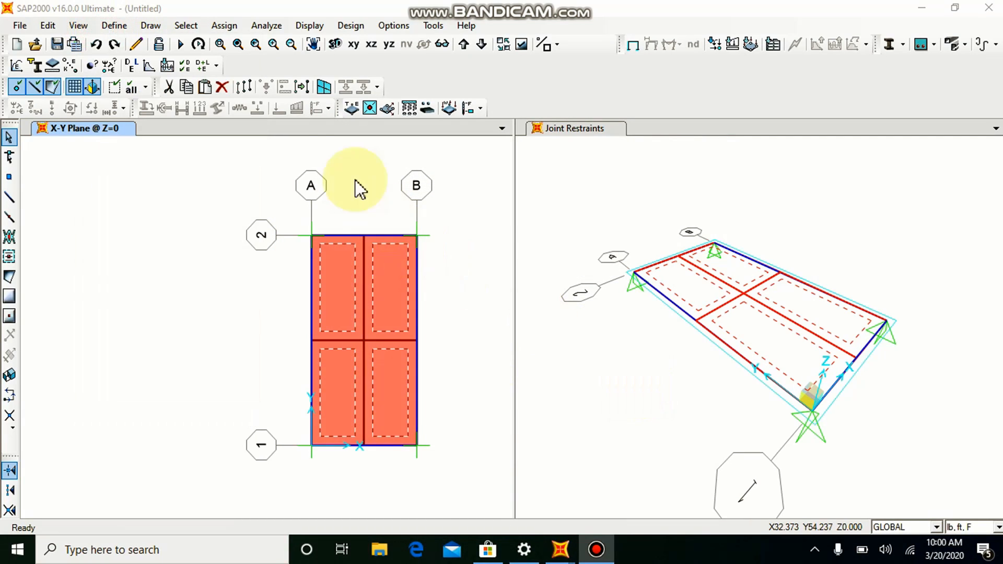
pyautogui.click(113, 25)
pyautogui.click(190, 284)
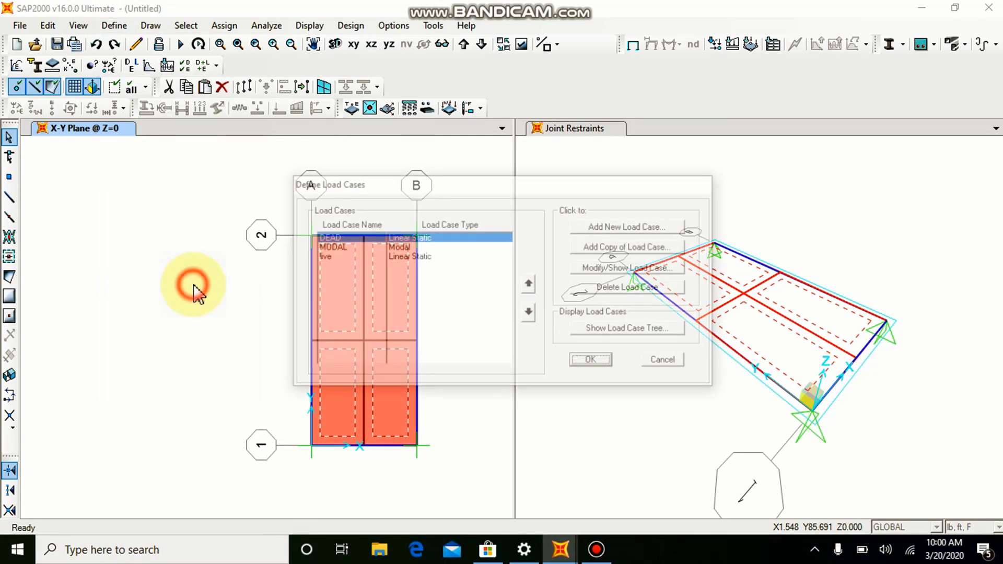
pyautogui.click(610, 226)
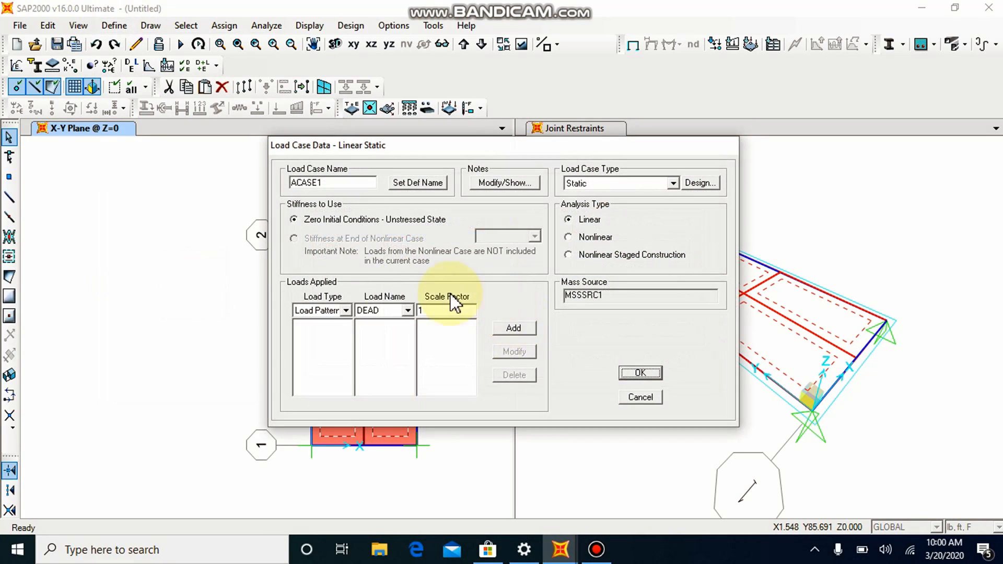
pyautogui.click(331, 310)
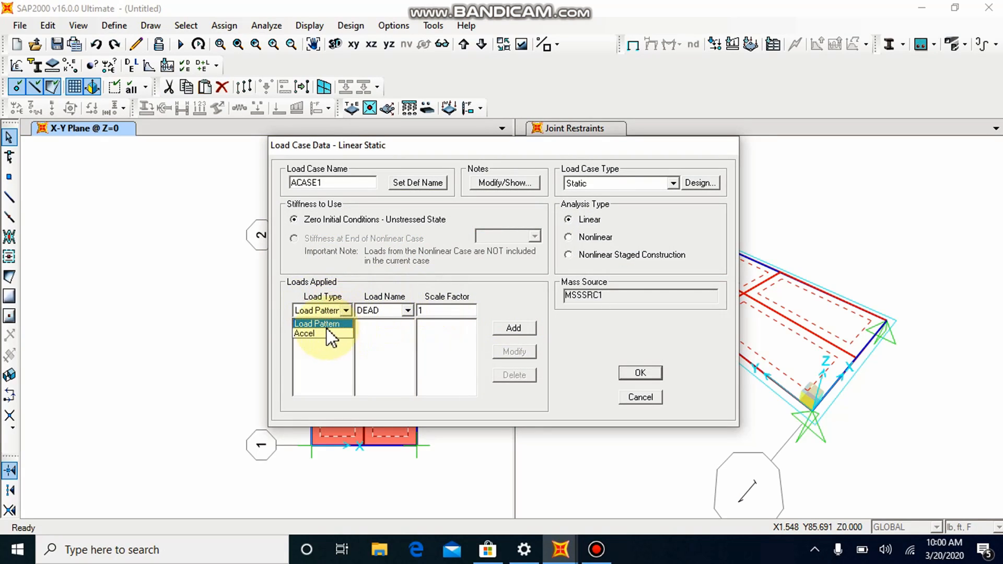
pyautogui.click(393, 308)
pyautogui.click(392, 310)
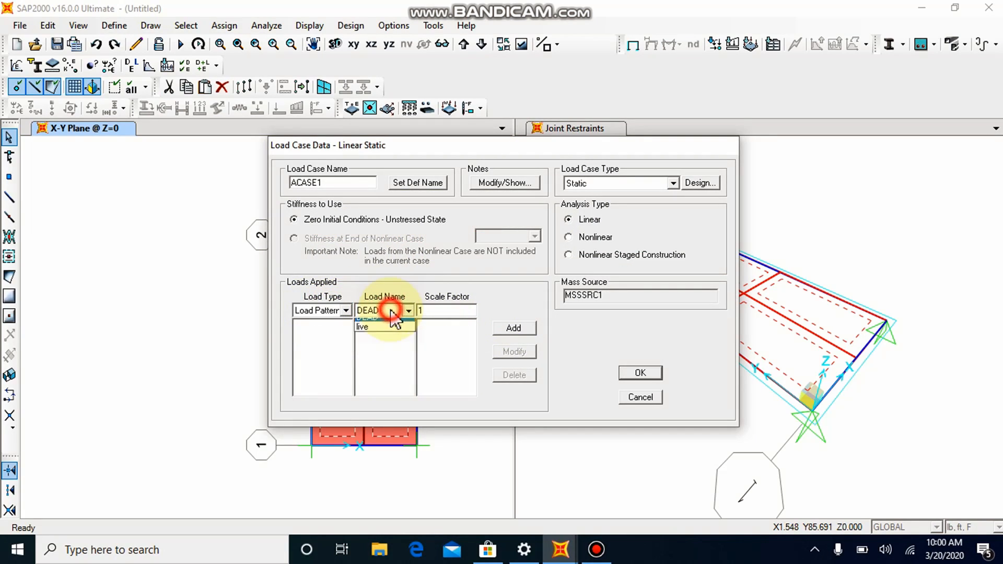
pyautogui.click(428, 340)
pyautogui.click(501, 328)
pyautogui.click(407, 311)
pyautogui.click(388, 334)
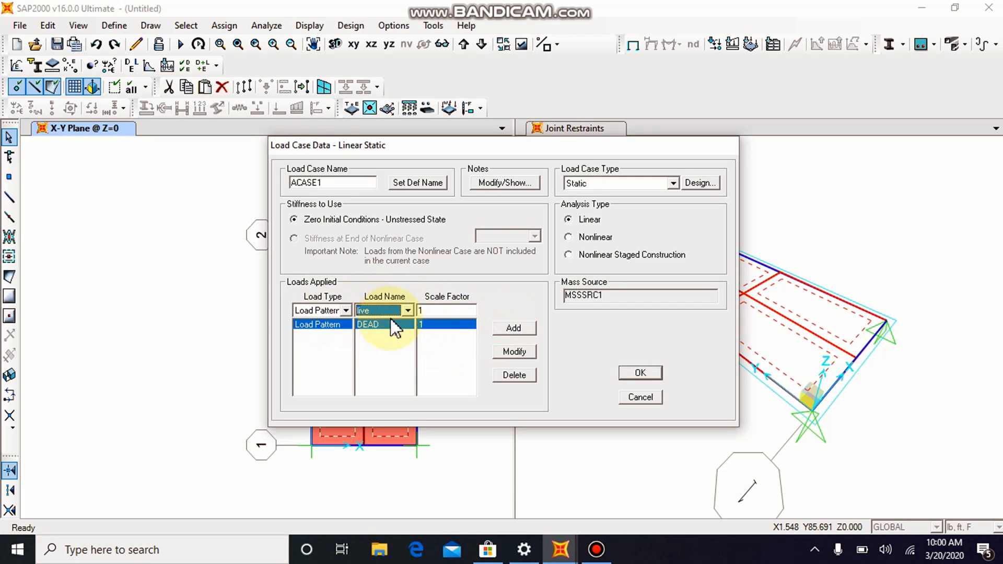
pyautogui.click(513, 333)
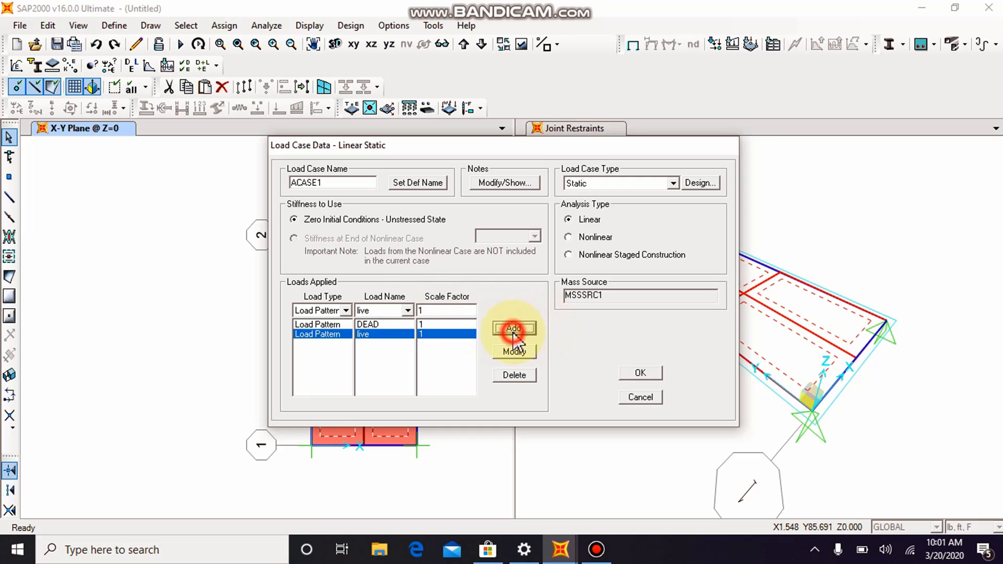
# Name the new load case sdl and accept the load case definitions
pyautogui.doubleClick(328, 182)
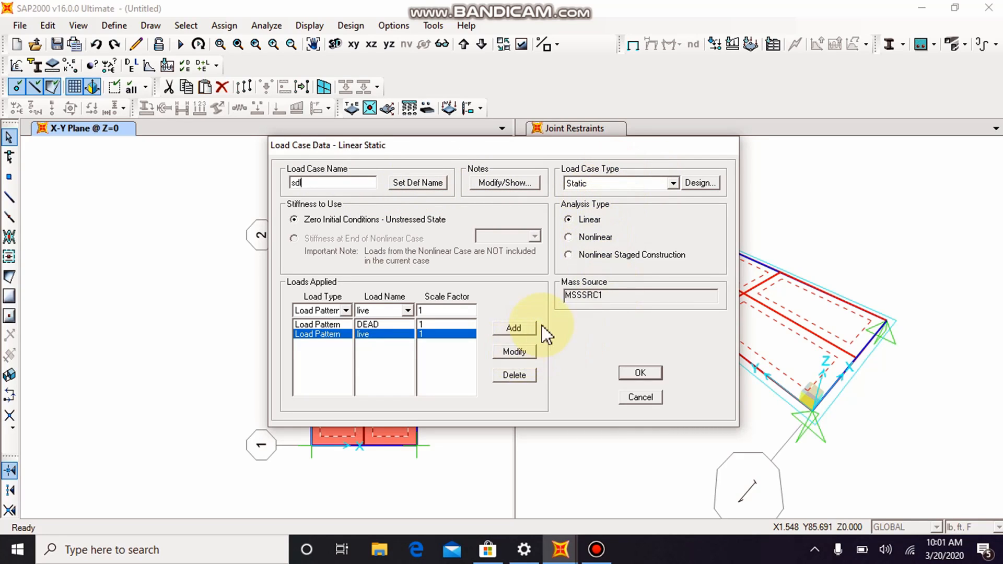
pyautogui.click(634, 370)
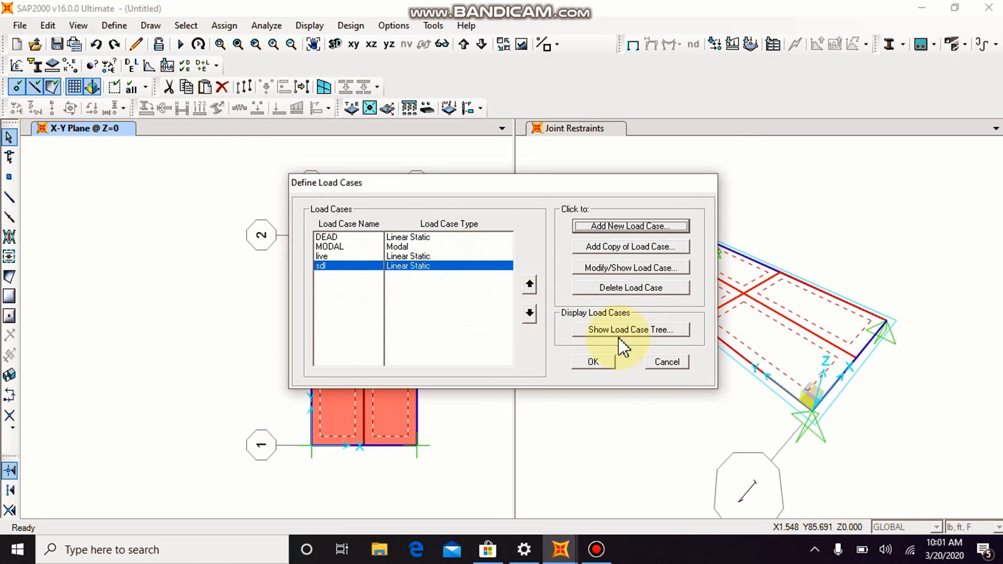
pyautogui.click(600, 362)
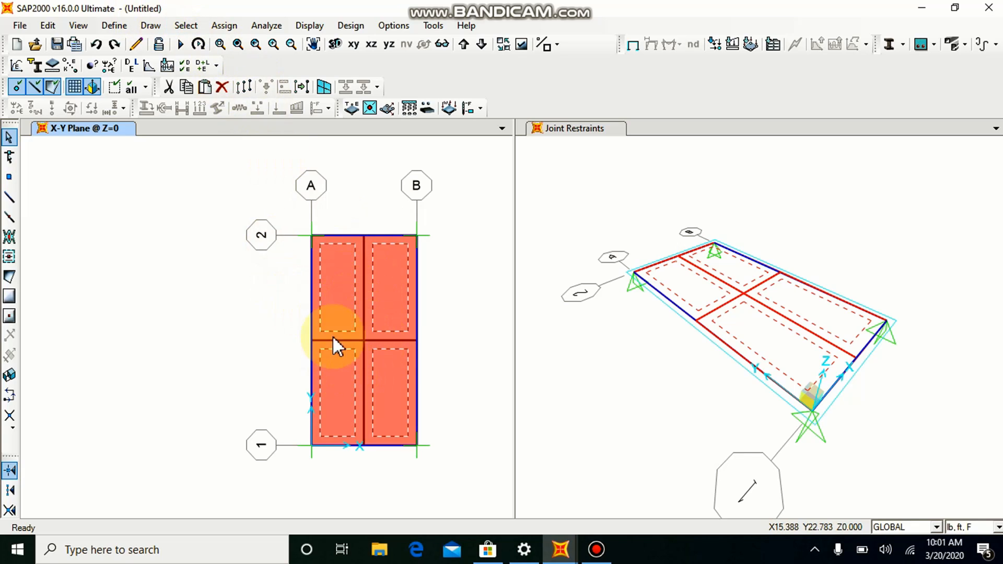
# Assign a uniform shell load of 50 in the gravity direction to the selected slab areas under pattern DEAD, in lb, ft units
pyautogui.click(230, 25)
pyautogui.moveTo(282, 257)
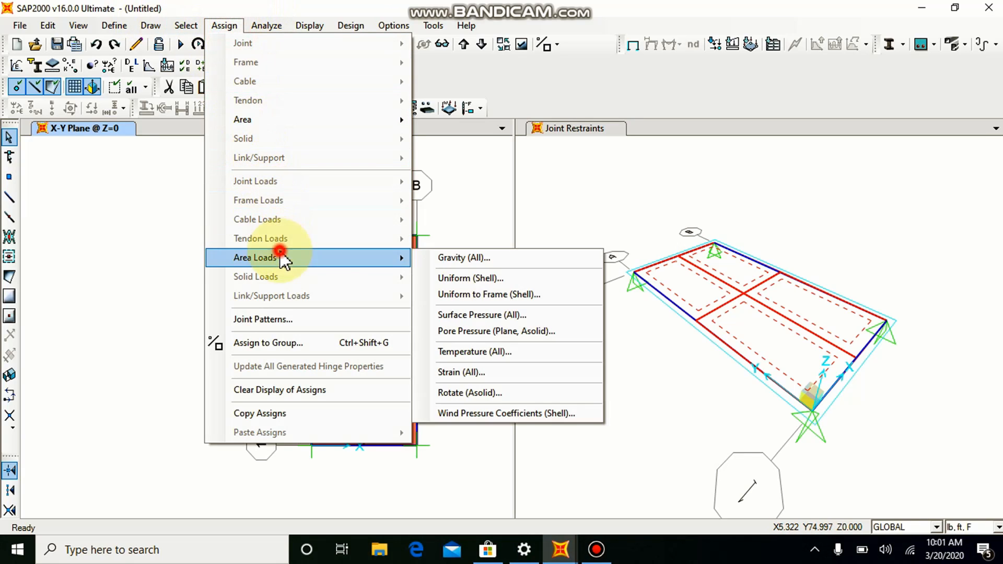
pyautogui.click(460, 278)
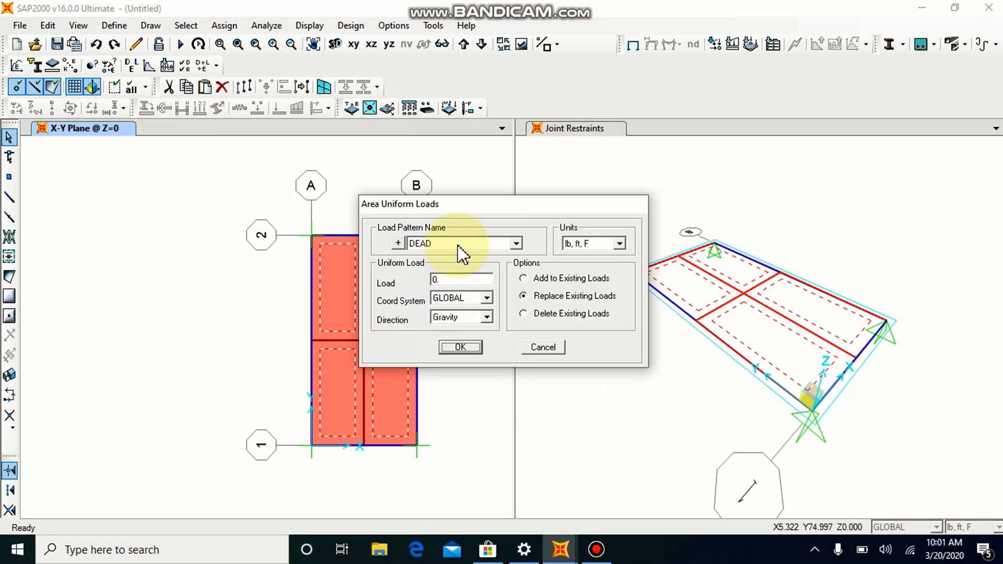
pyautogui.doubleClick(454, 281)
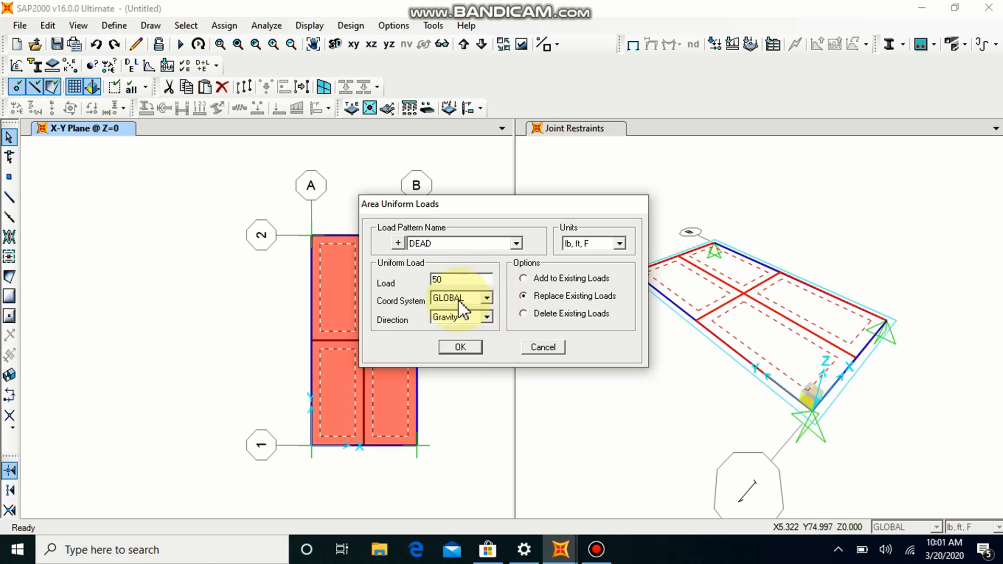
pyautogui.click(465, 351)
pyautogui.scroll(3, 388, 288)
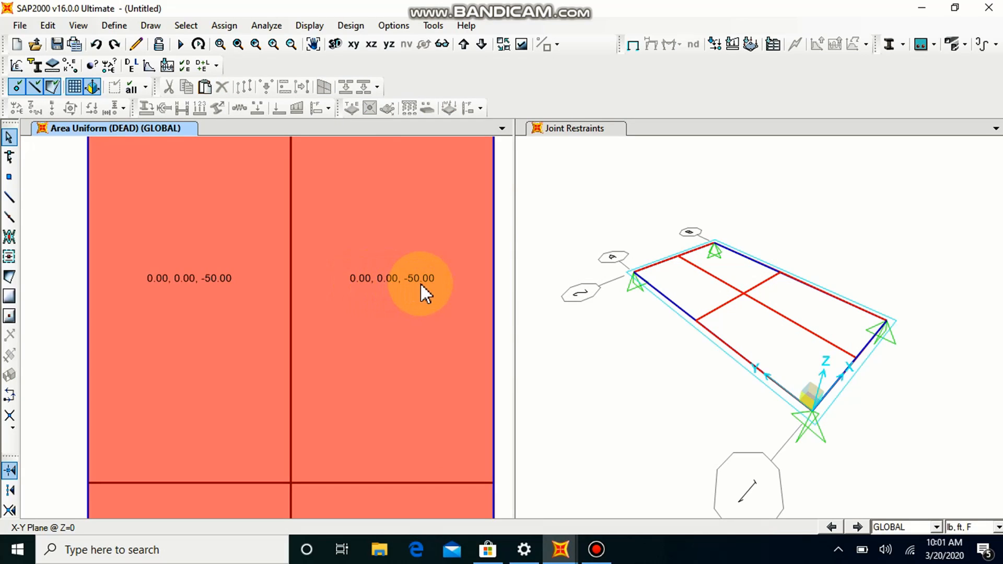
pyautogui.scroll(-2, 420, 284)
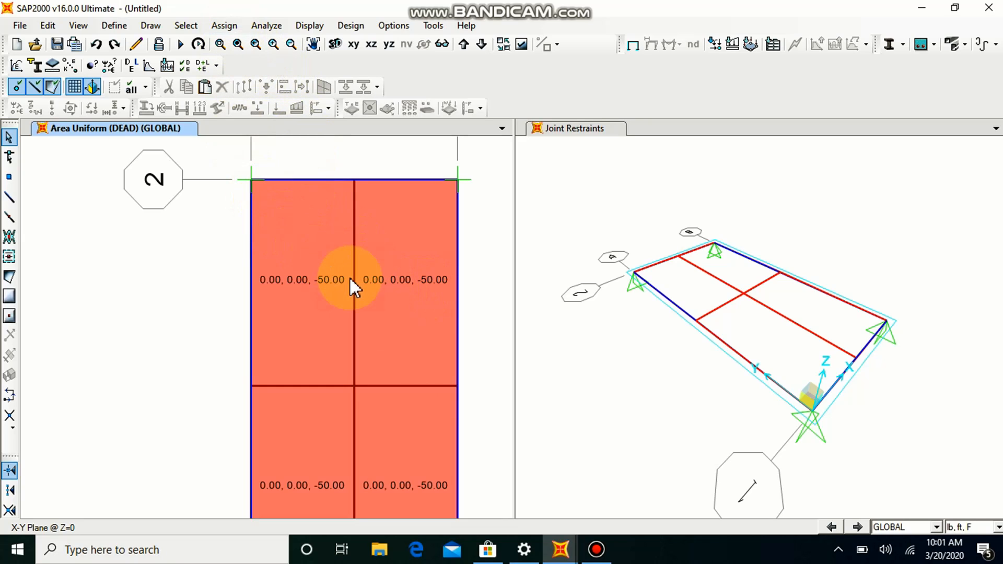
# Select all slab areas that have the section property one way slab6in
pyautogui.click(189, 25)
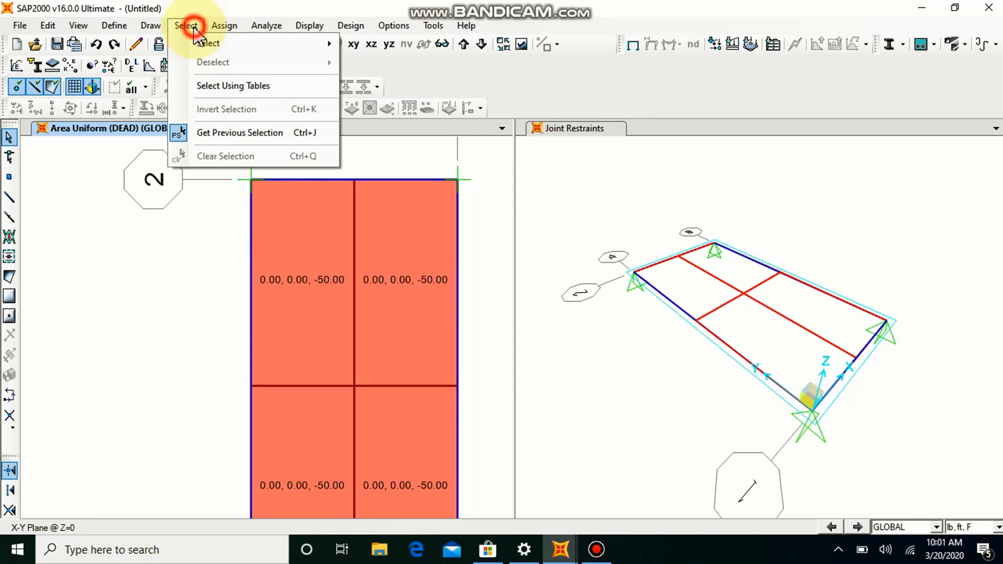
pyautogui.moveTo(275, 45)
pyautogui.moveTo(446, 171)
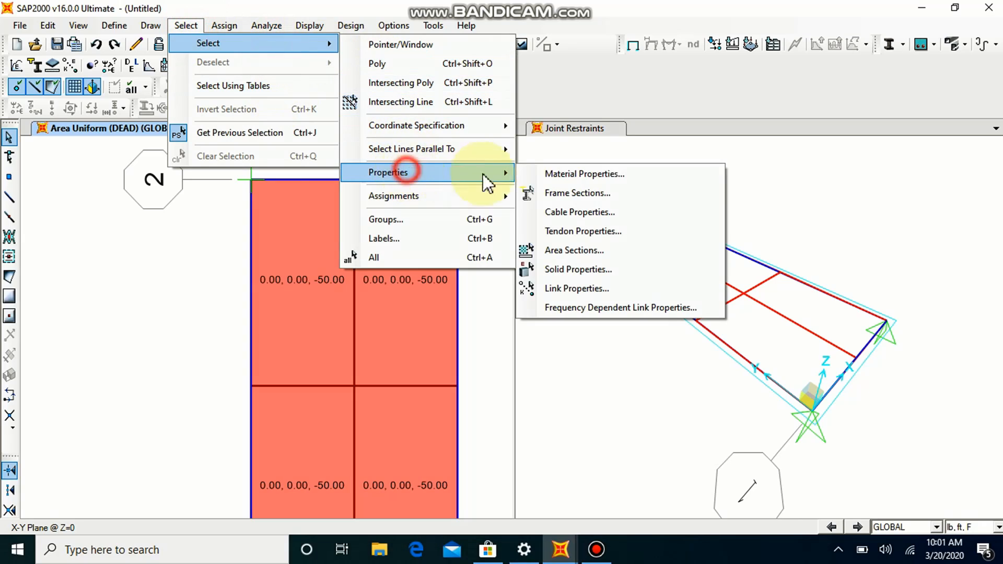
pyautogui.click(556, 250)
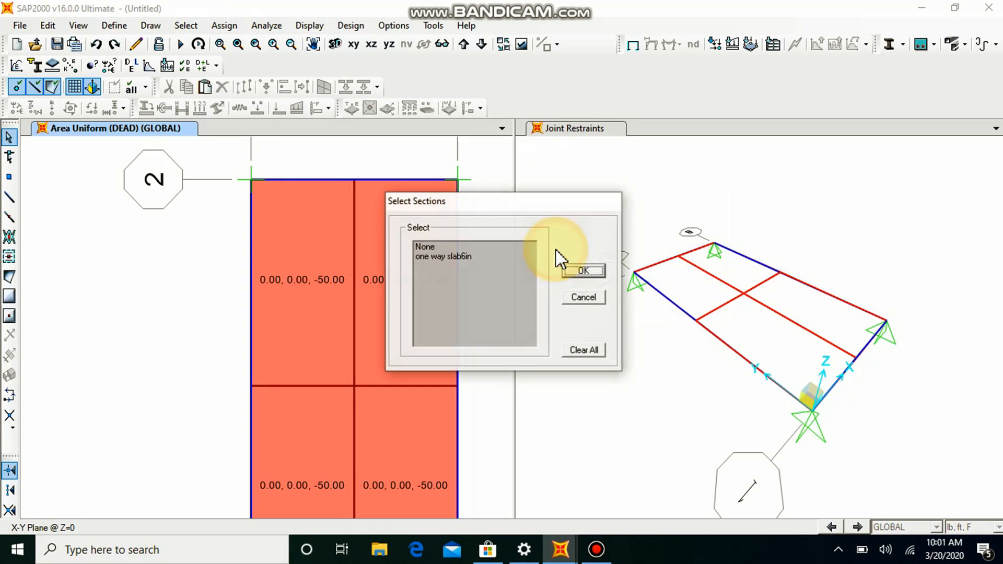
pyautogui.click(454, 257)
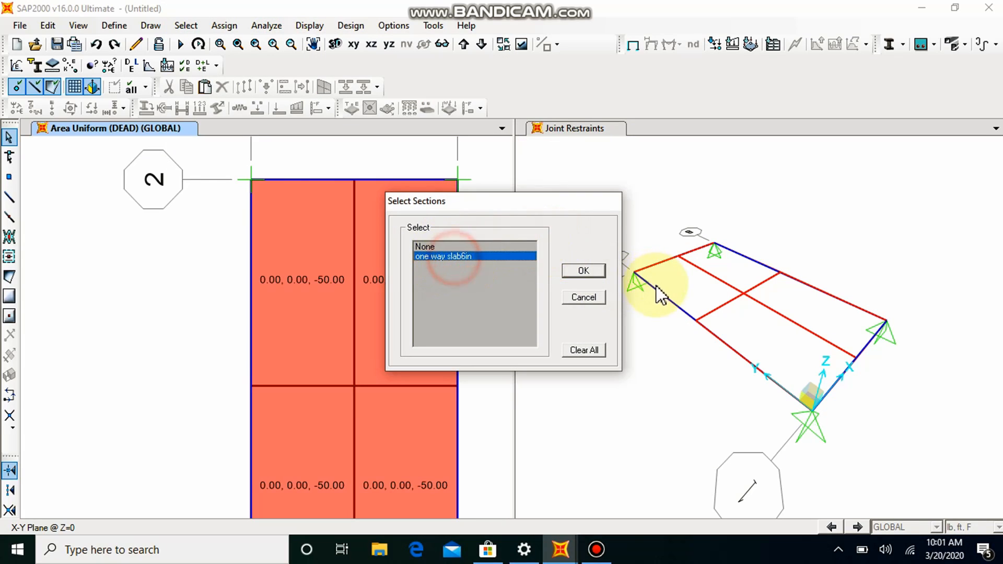
pyautogui.click(596, 272)
# Assign a uniform shell load of 120 in the gravity direction to the selected slab areas under pattern live, in lb, ft units
pyautogui.click(219, 30)
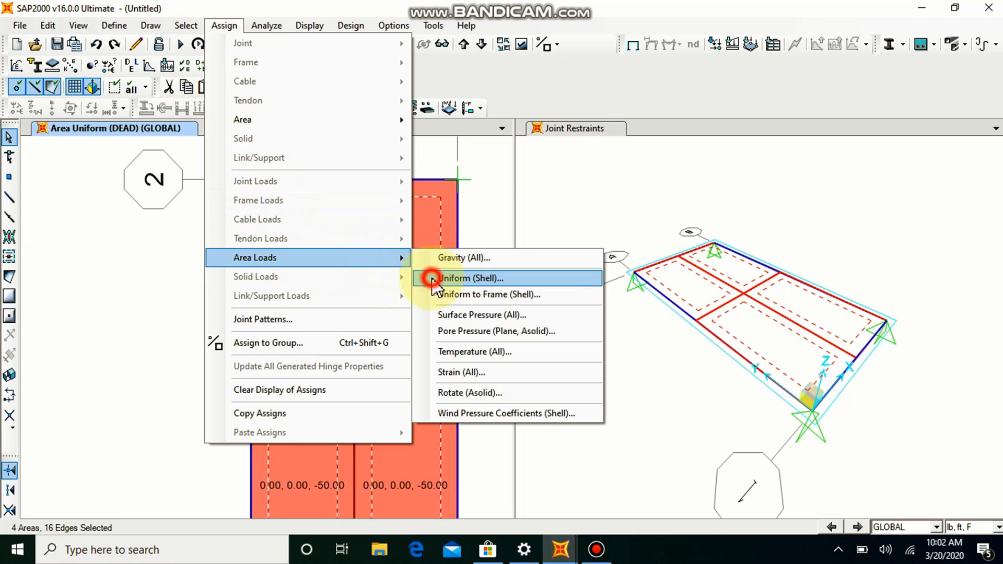
pyautogui.click(433, 279)
pyautogui.click(466, 243)
pyautogui.click(438, 265)
pyautogui.doubleClick(452, 281)
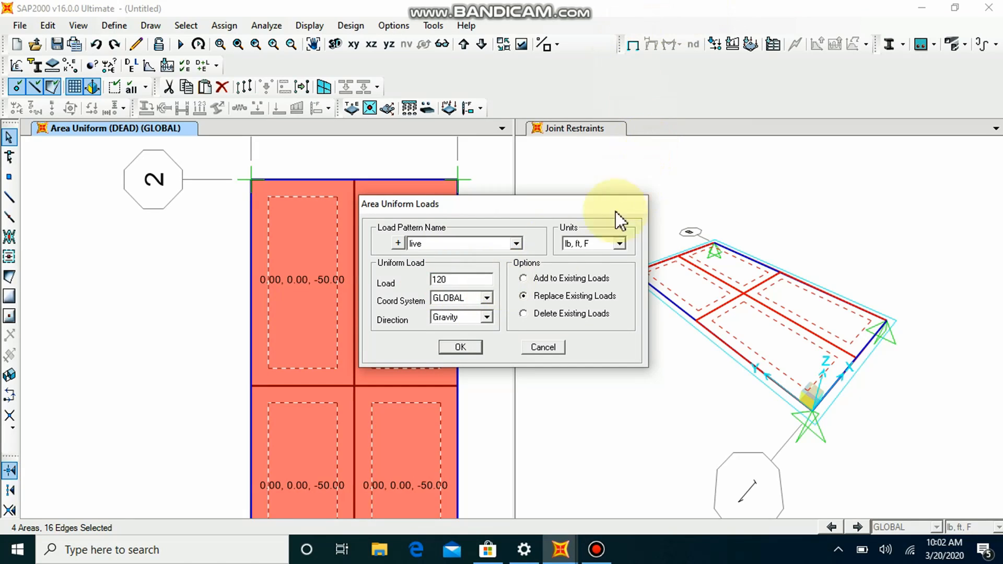
pyautogui.click(461, 347)
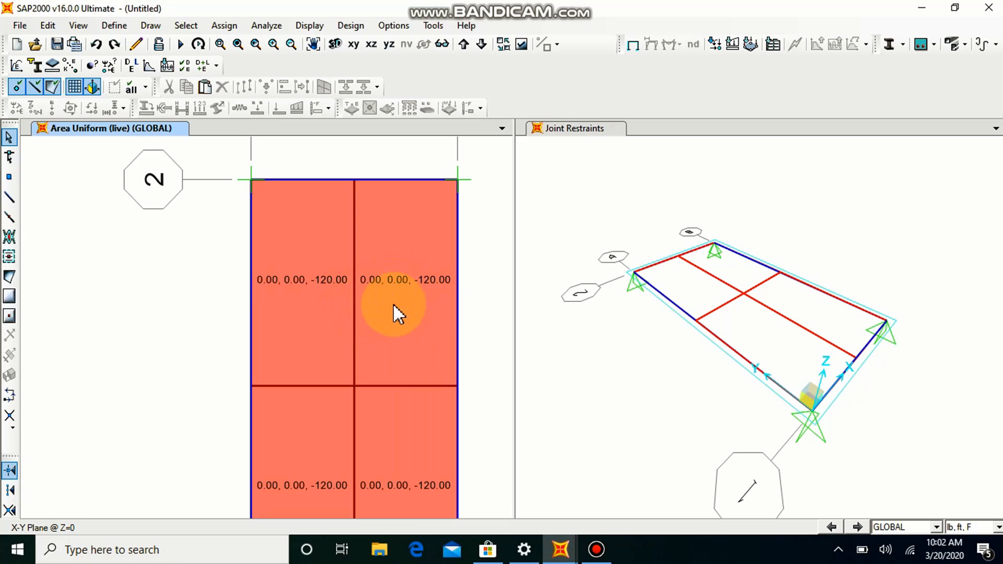
# Inspect the DEAD and live loads assigned to the slab area at the upper end by grid B
pyautogui.rightClick(410, 294)
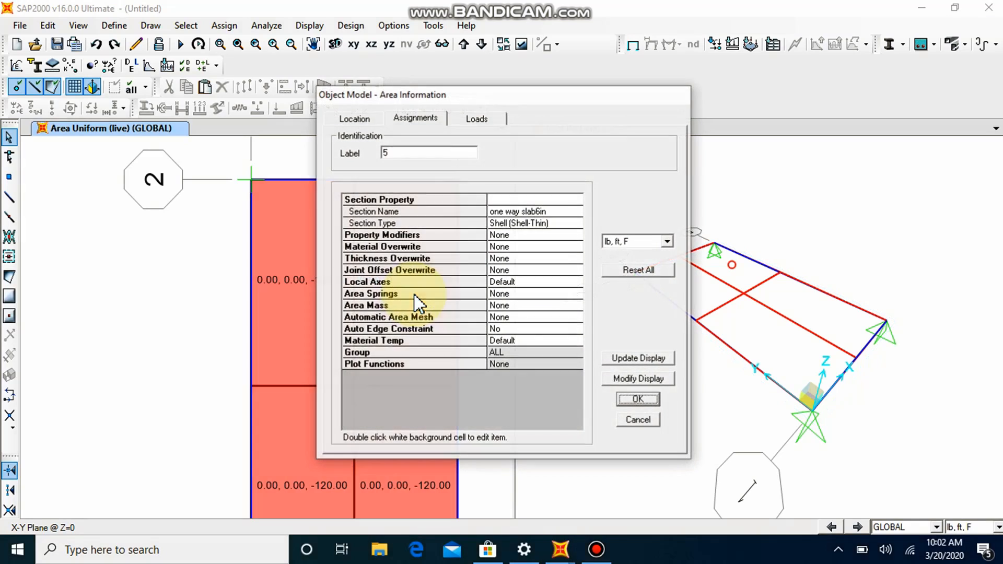
pyautogui.click(482, 119)
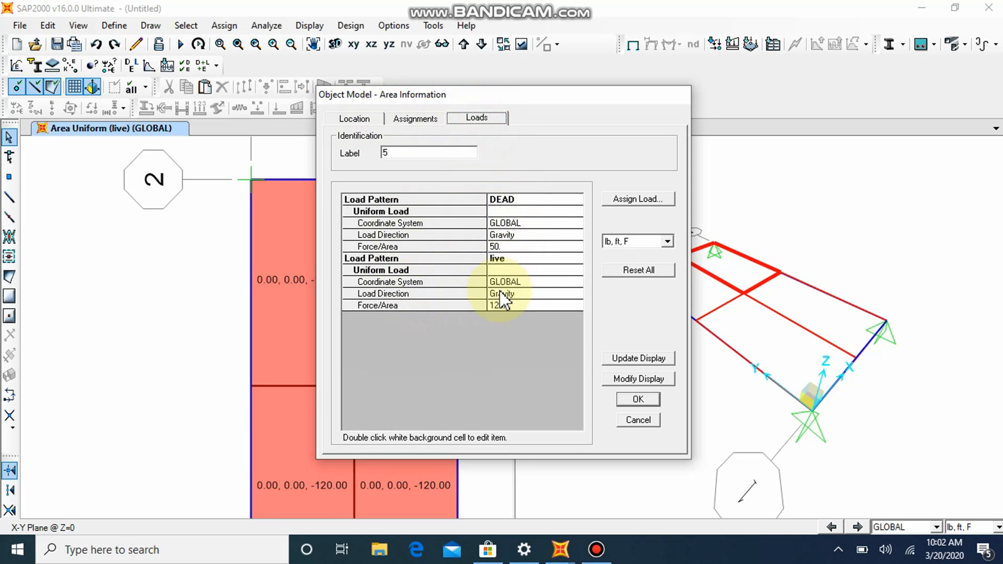
pyautogui.click(637, 401)
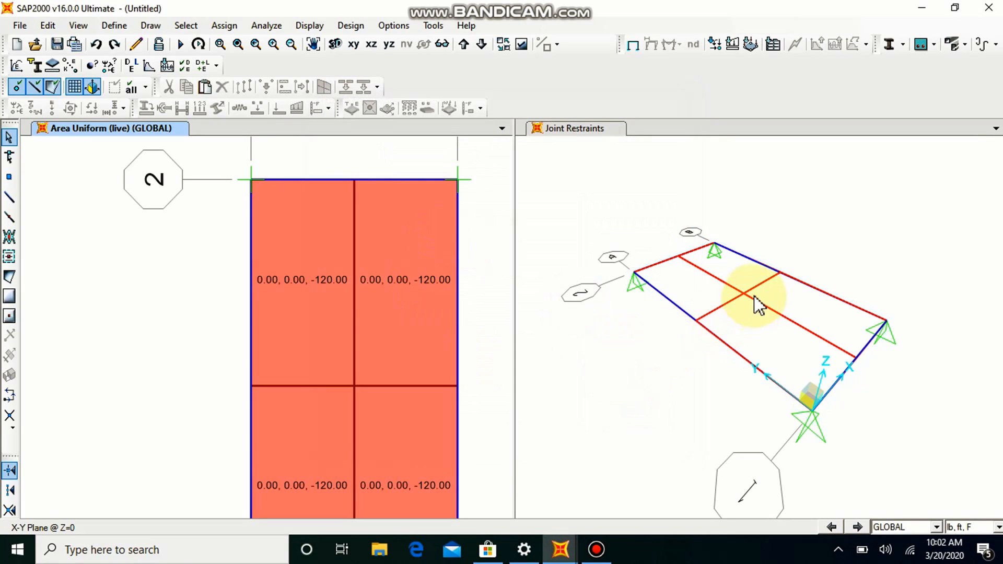
# Set the analysis options to the Plane Grid degrees of freedom in the XY plane
pyautogui.scroll(-3, 355, 306)
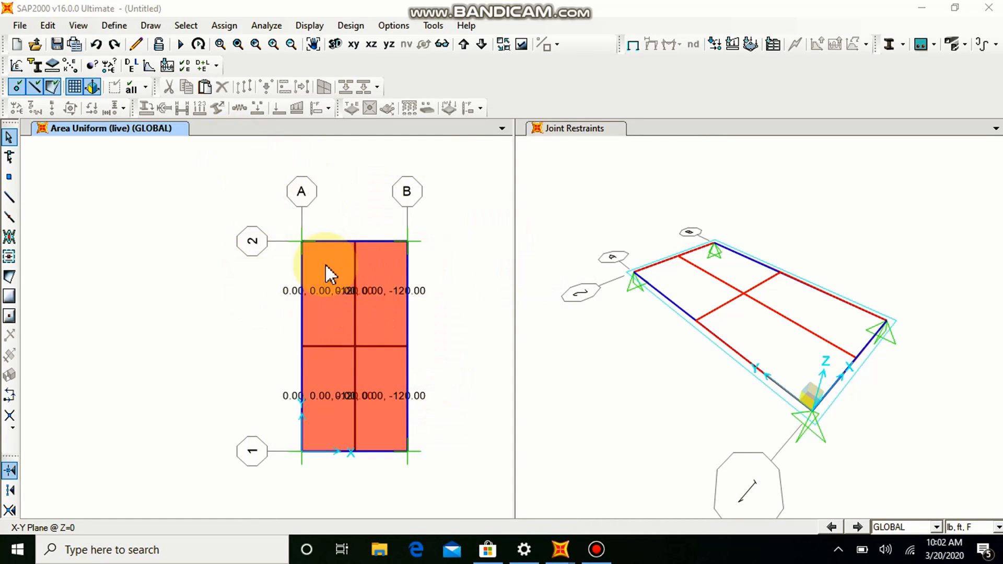
pyautogui.click(269, 26)
pyautogui.click(300, 44)
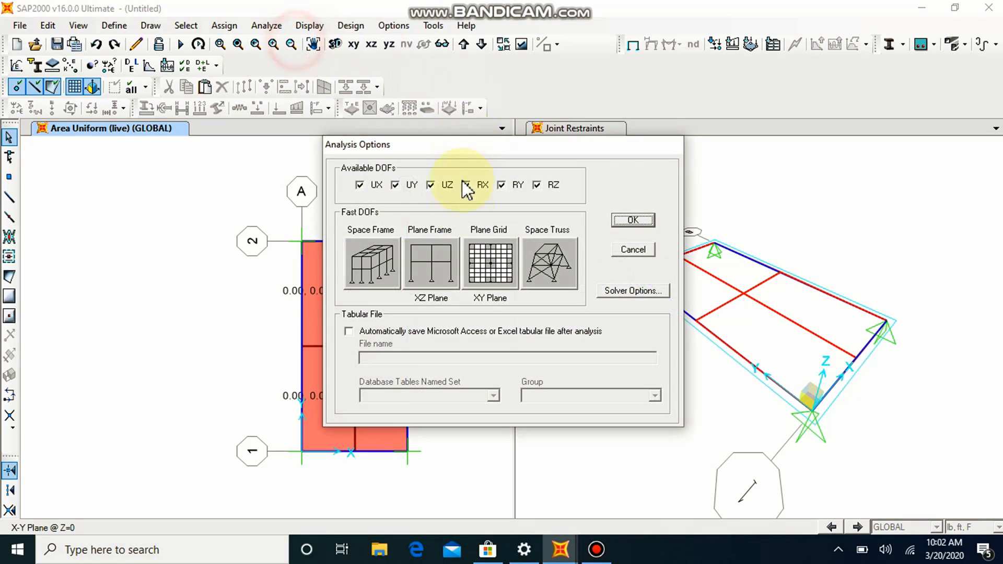
pyautogui.click(489, 263)
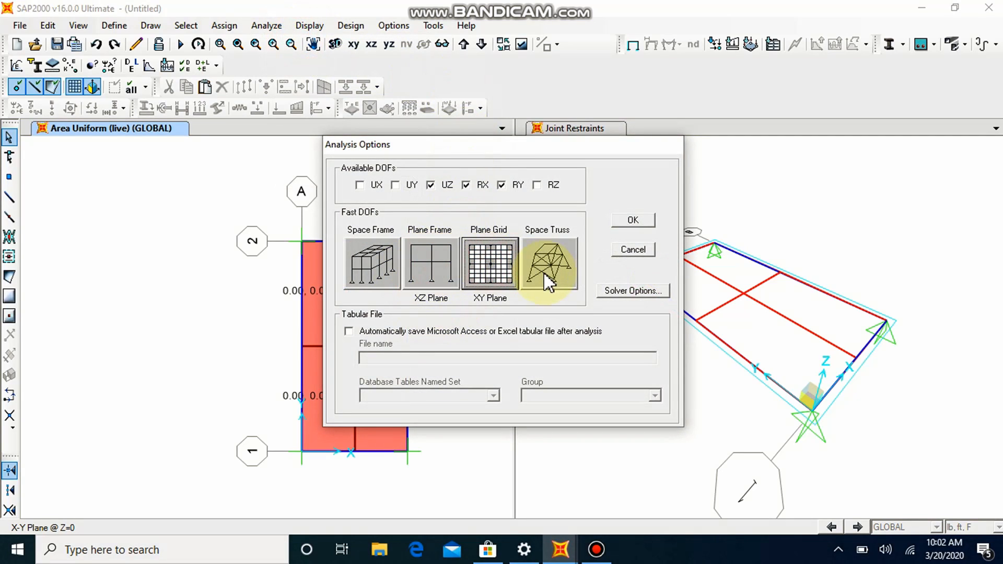
pyautogui.click(633, 220)
# Set the MODAL load case to Do Not Run, start the analysis and dismiss the model save prompt
pyautogui.click(267, 25)
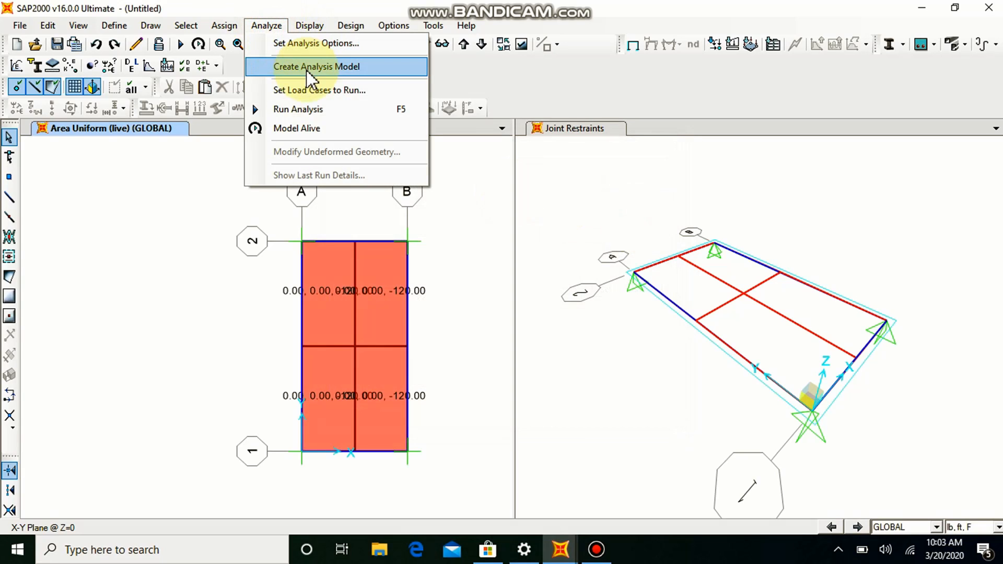
pyautogui.click(313, 109)
pyautogui.click(522, 221)
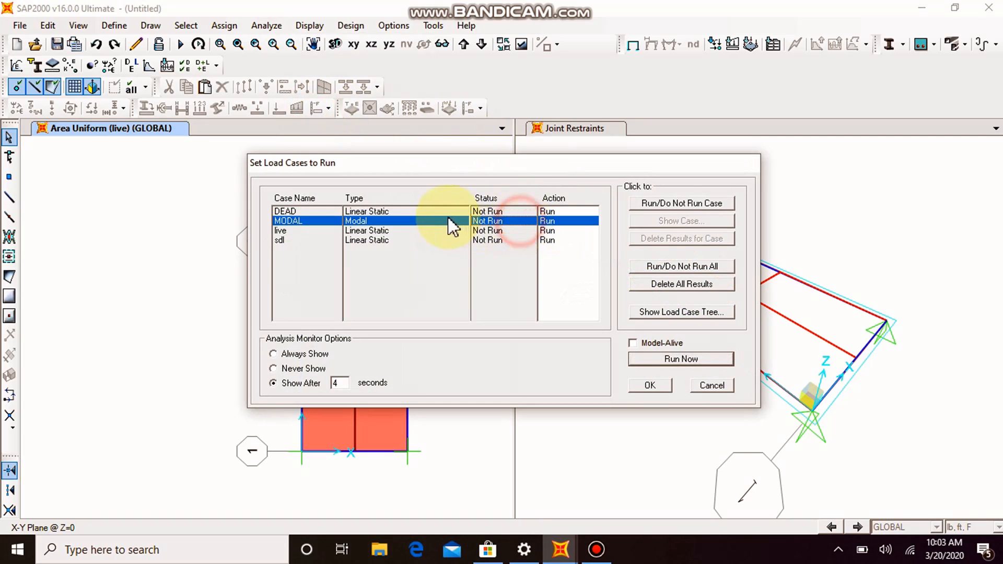
pyautogui.click(685, 205)
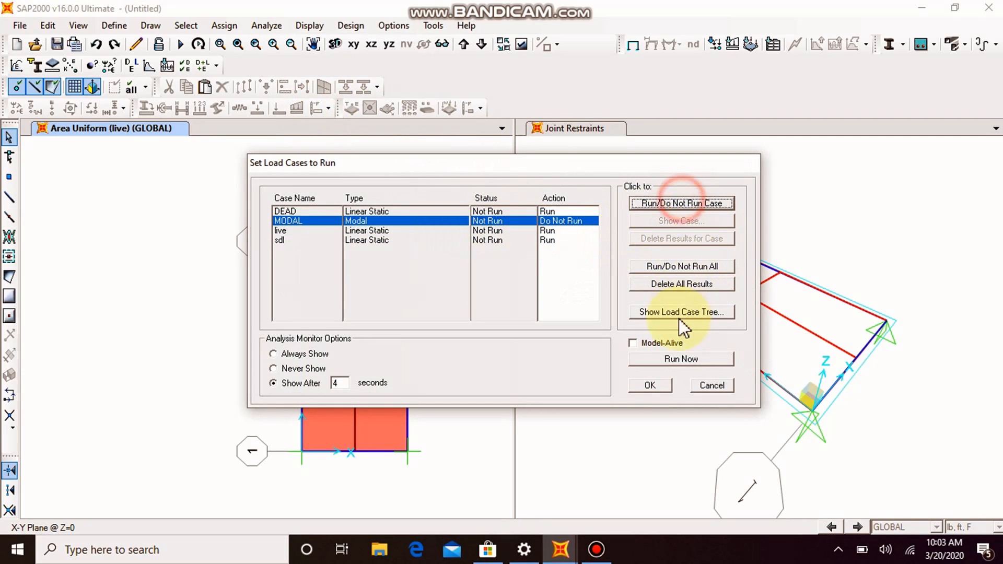
pyautogui.click(662, 359)
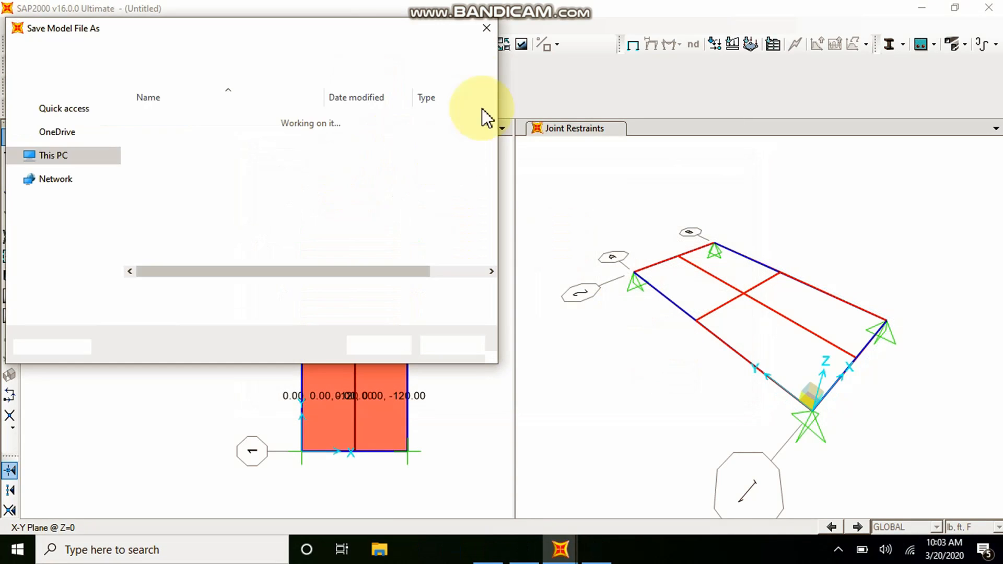
pyautogui.click(485, 27)
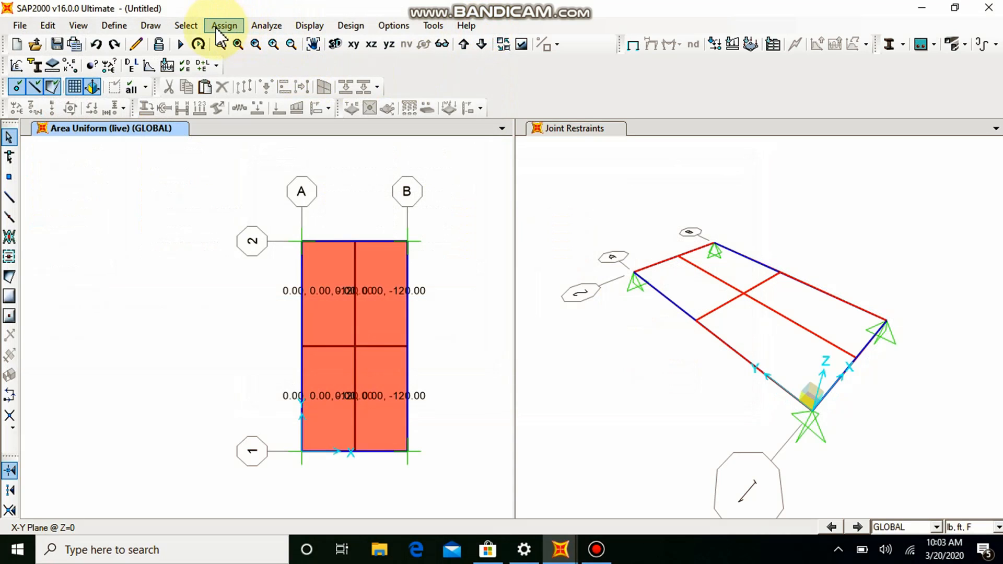
# Run the analysis with the analysis monitor set to Always Show, saving the model as slan 1
pyautogui.click(258, 25)
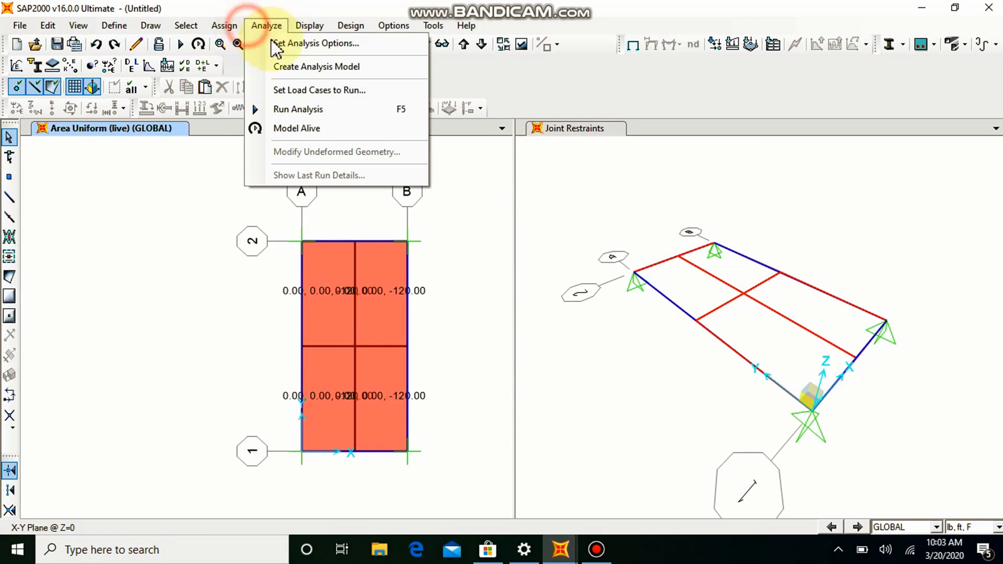
pyautogui.click(313, 109)
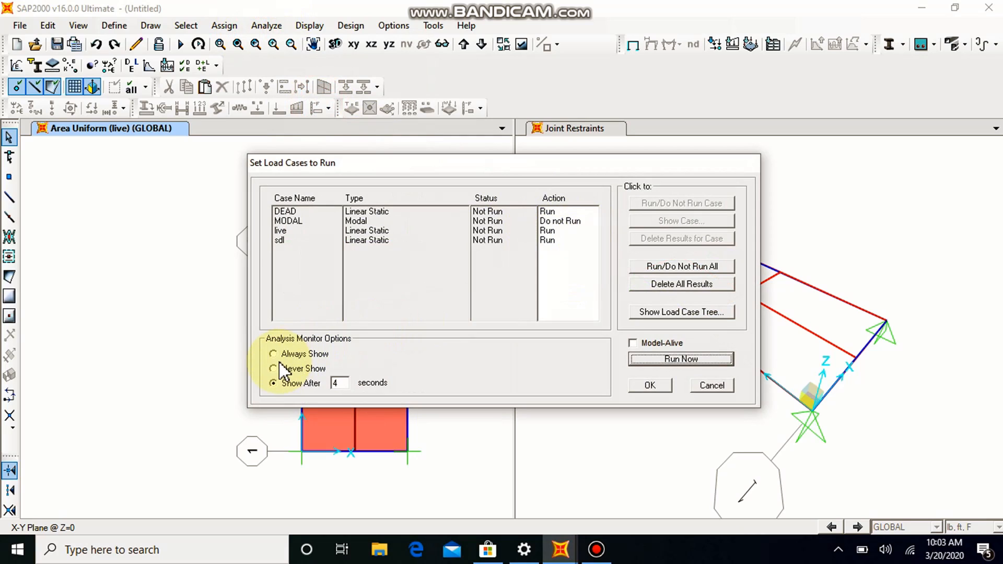
pyautogui.click(288, 355)
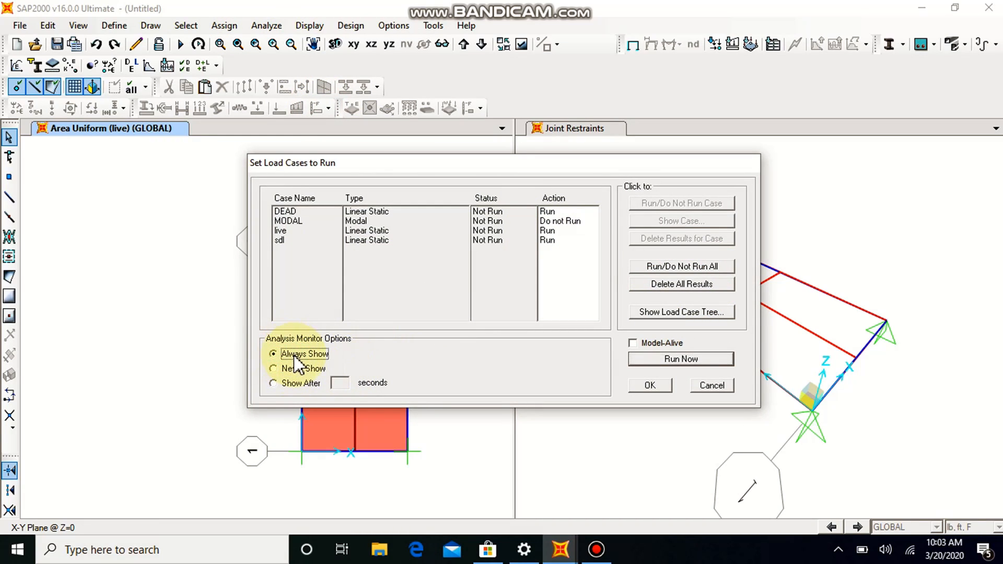
pyautogui.click(680, 362)
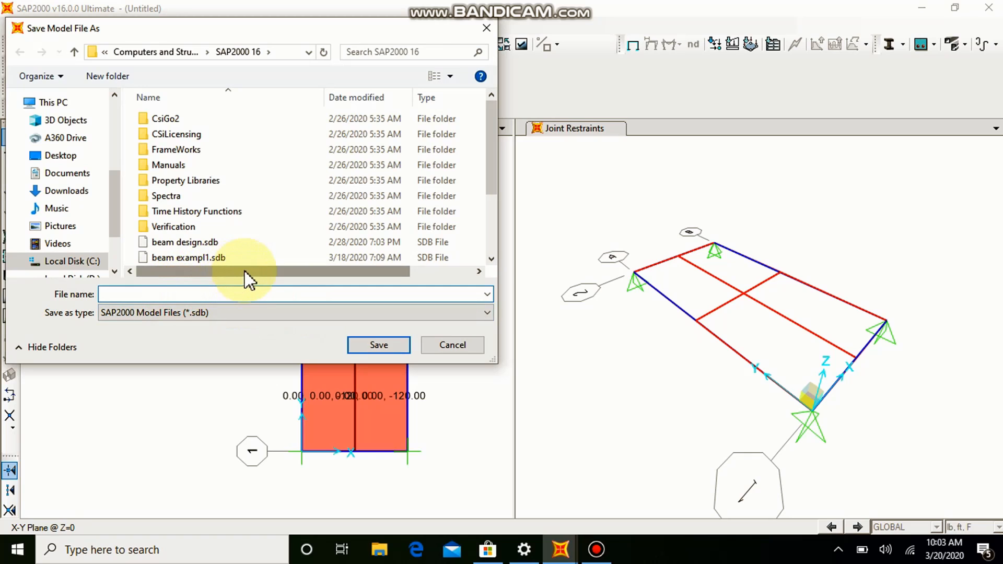
pyautogui.write('slan 1')
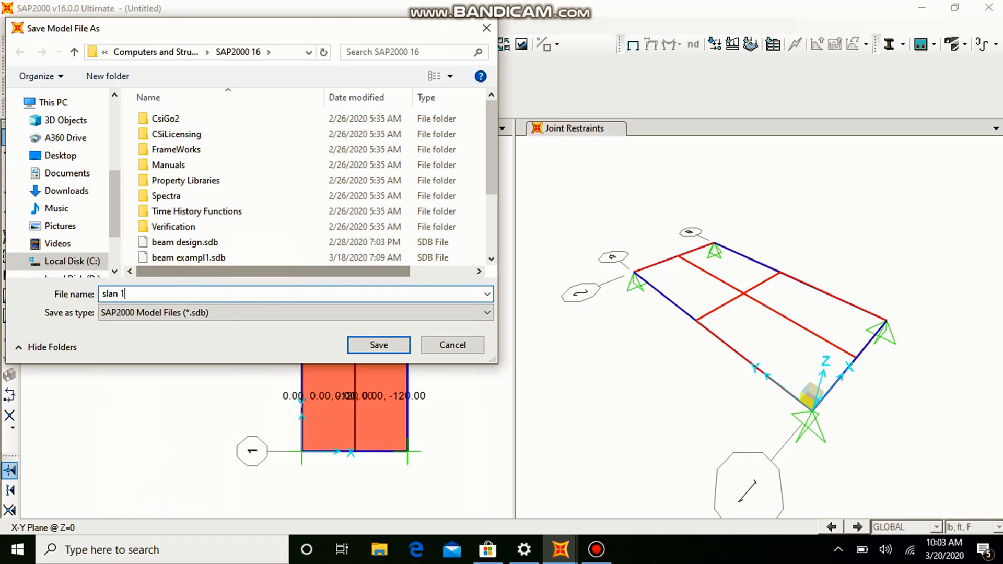
pyautogui.click(380, 343)
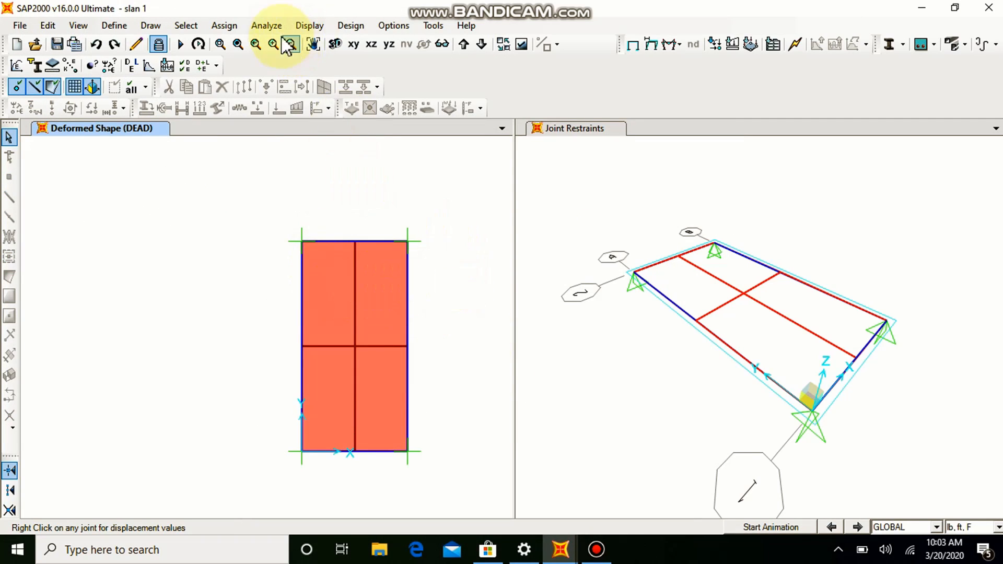
# Examine the last run details for the element counts, solved load cases and completion status, and close the log
pyautogui.click(267, 25)
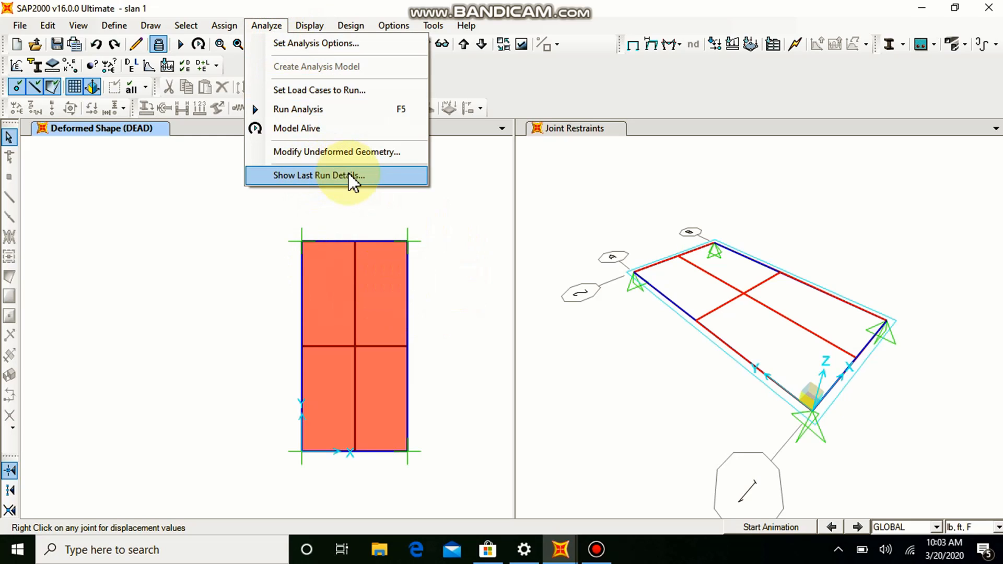
pyautogui.click(348, 175)
pyautogui.click(682, 142)
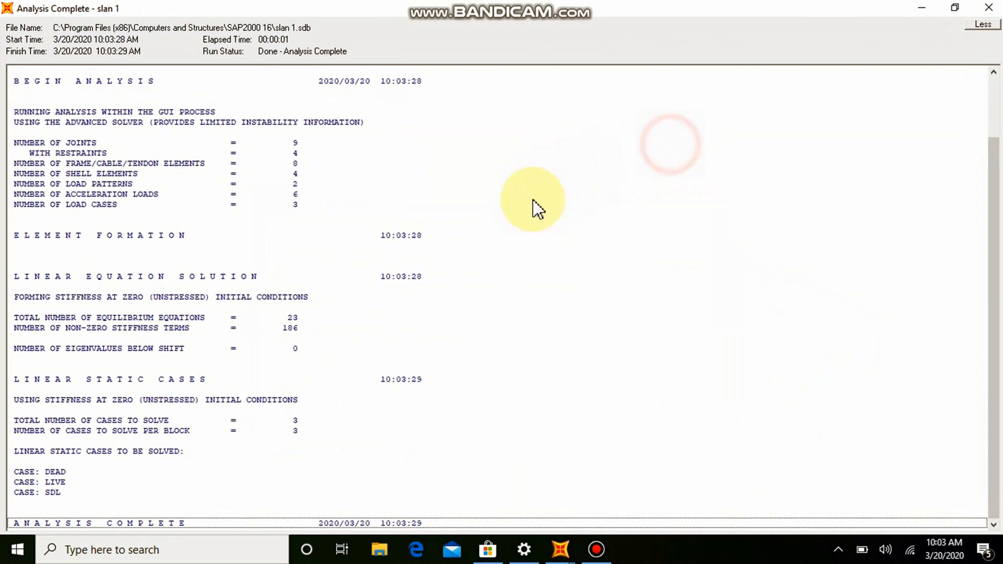
pyautogui.scroll(2, 139, 222)
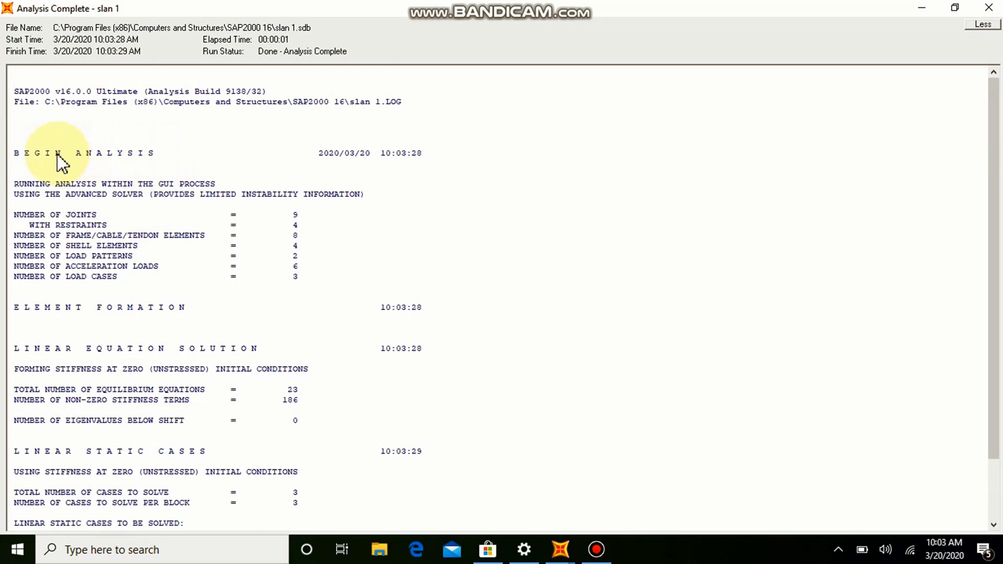
pyautogui.click(146, 154)
pyautogui.scroll(-2, 173, 209)
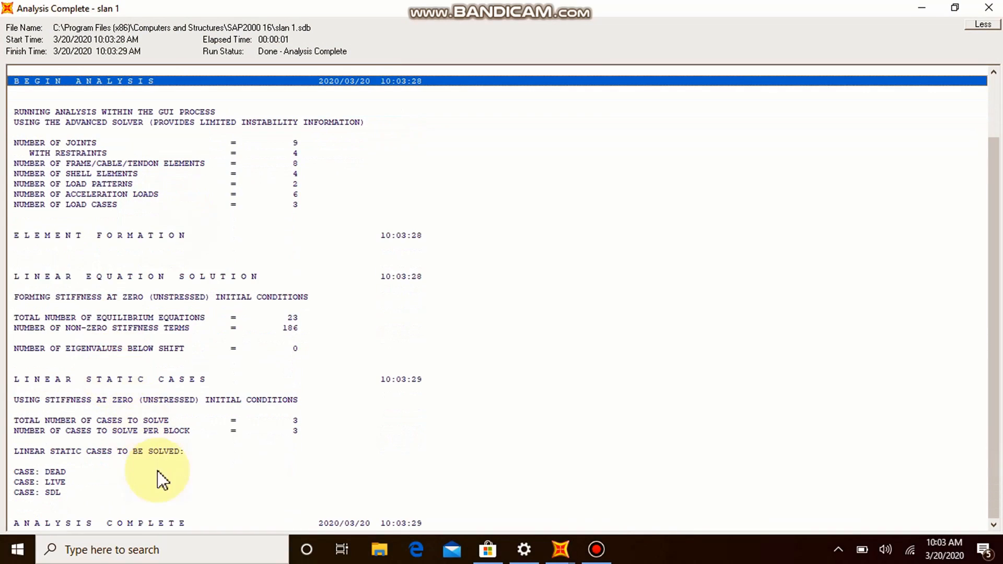
pyautogui.click(180, 523)
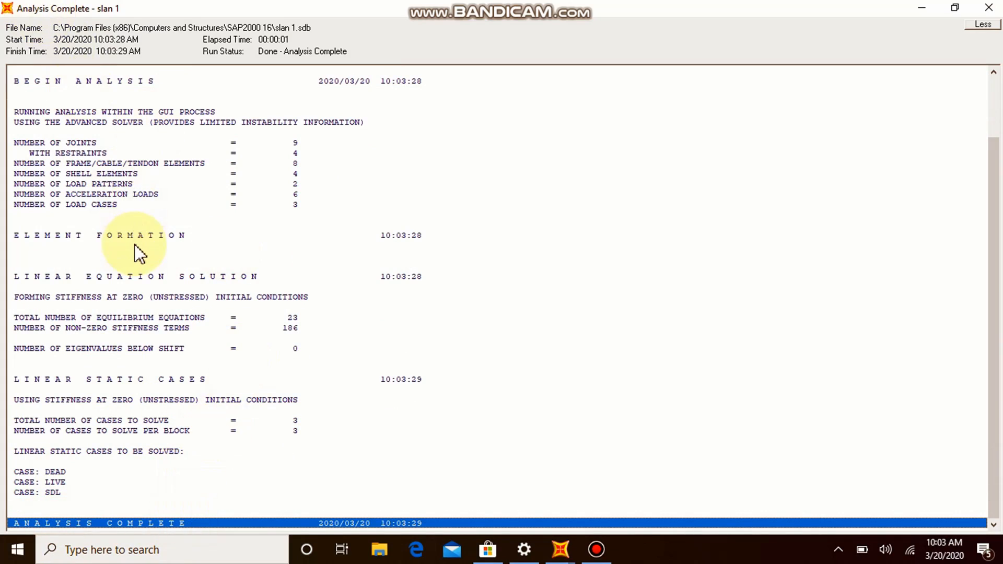
pyautogui.scroll(1, 151, 219)
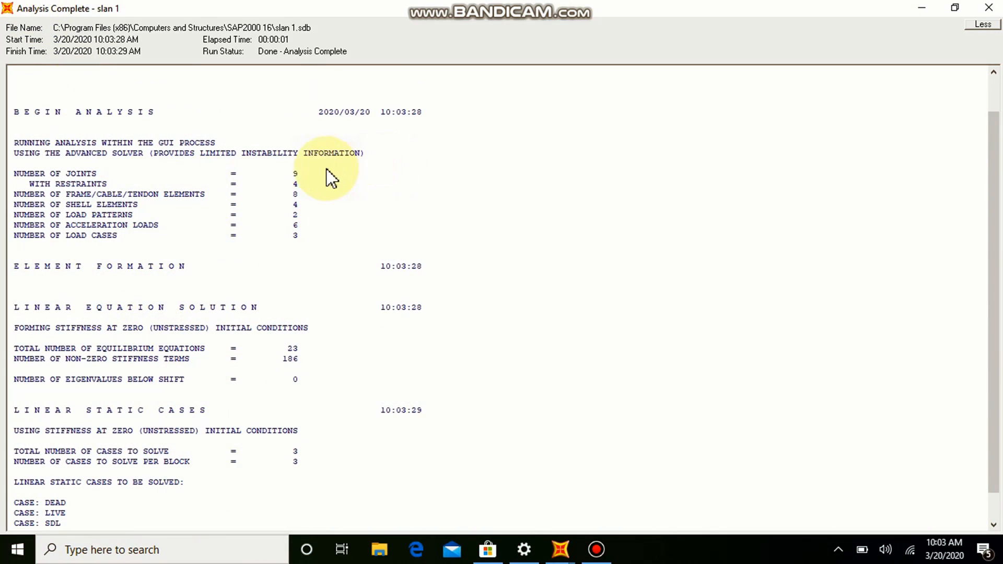
pyautogui.click(347, 266)
pyautogui.scroll(-1, 271, 392)
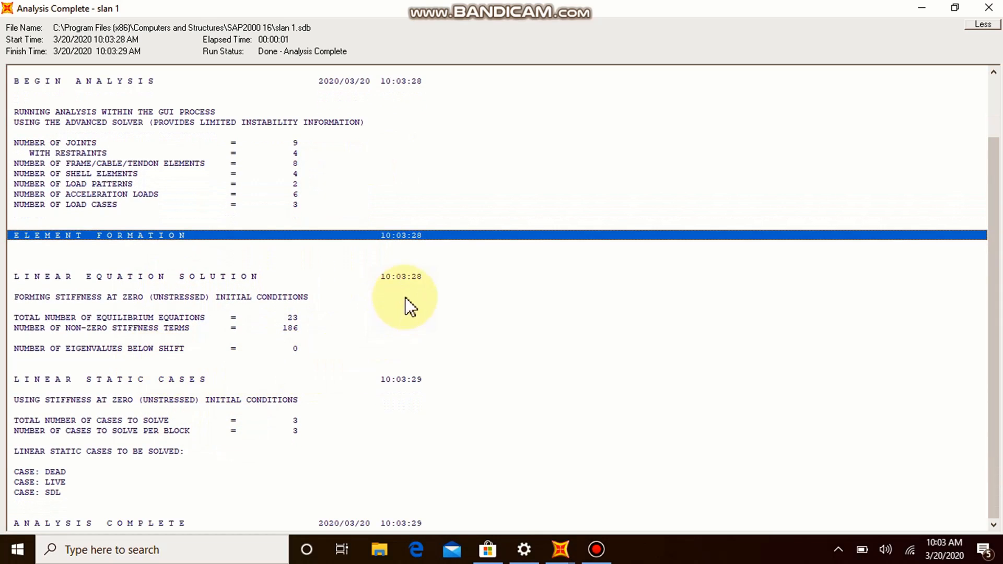
pyautogui.click(311, 430)
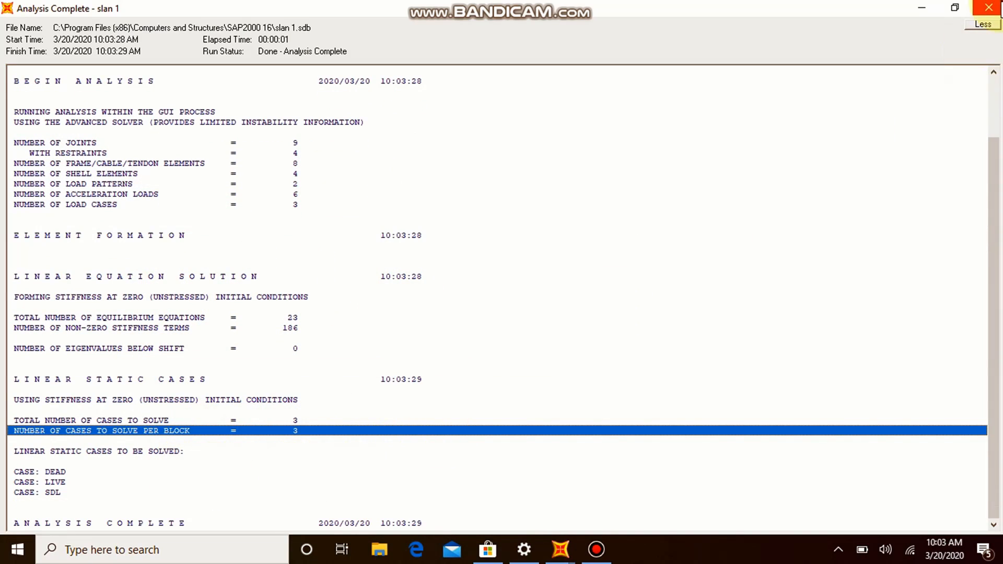
pyautogui.click(989, 8)
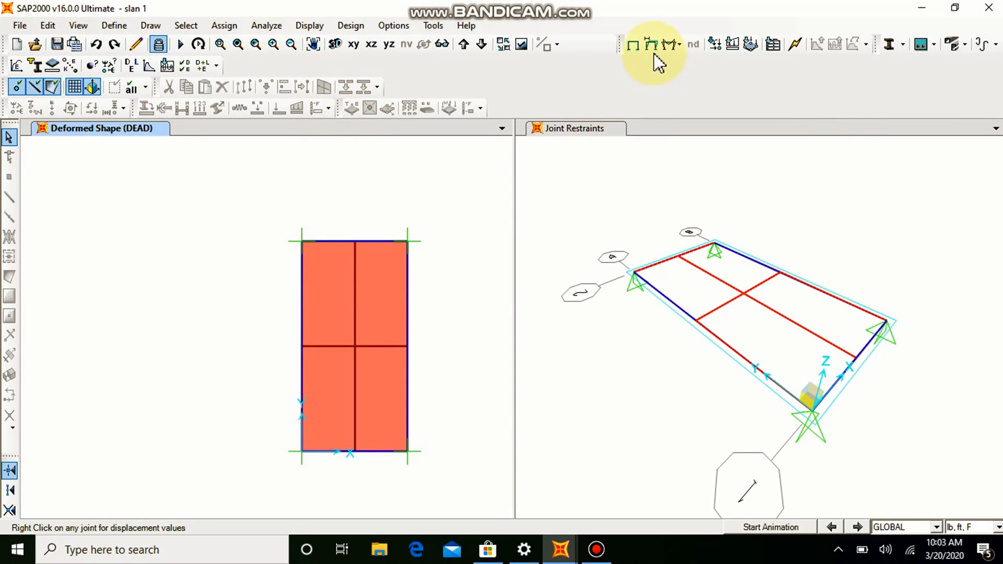
# Show the deformed shape for the sdl load case with automatic scaling and briefly play its animation in plan view
pyautogui.click(651, 47)
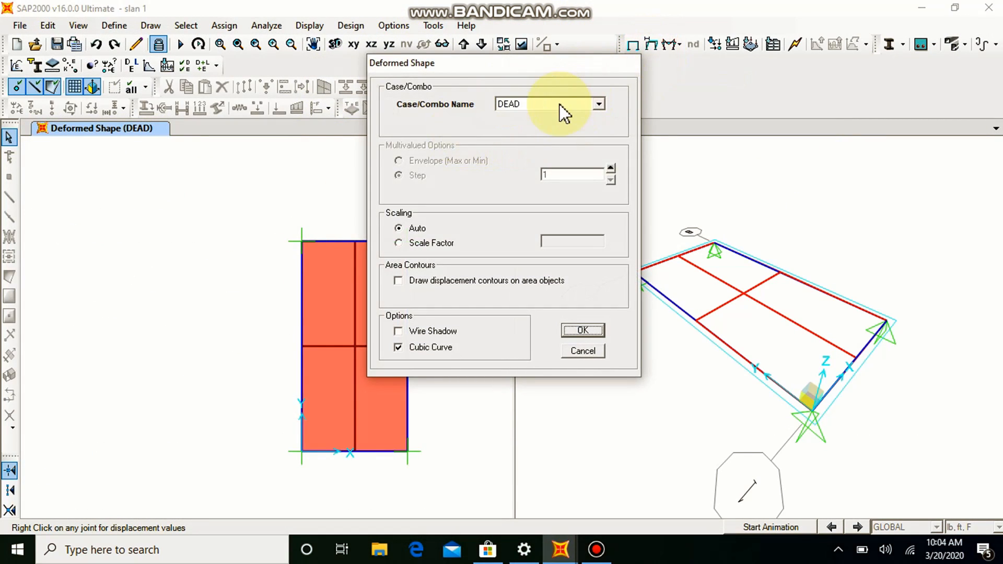
pyautogui.click(559, 103)
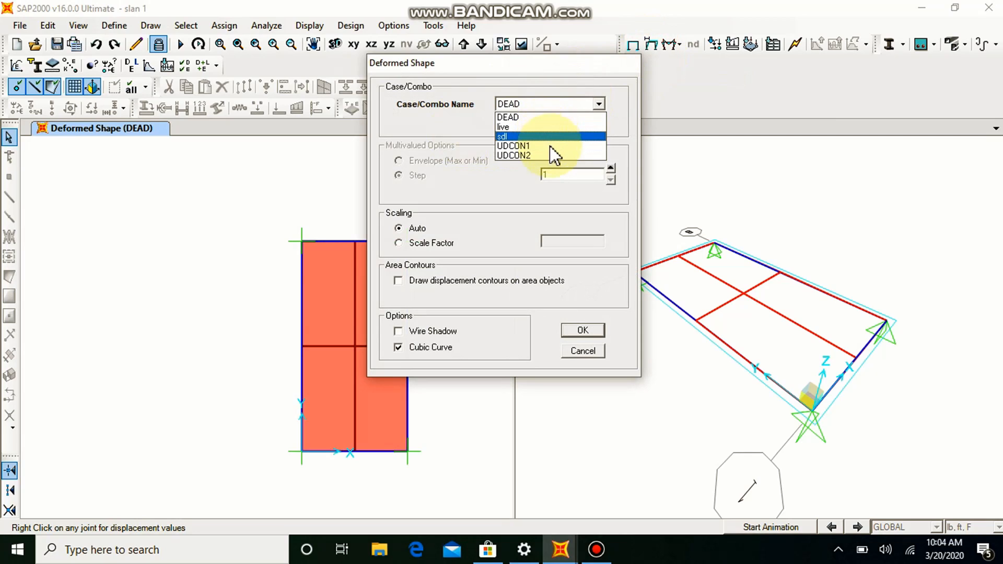
pyautogui.click(520, 137)
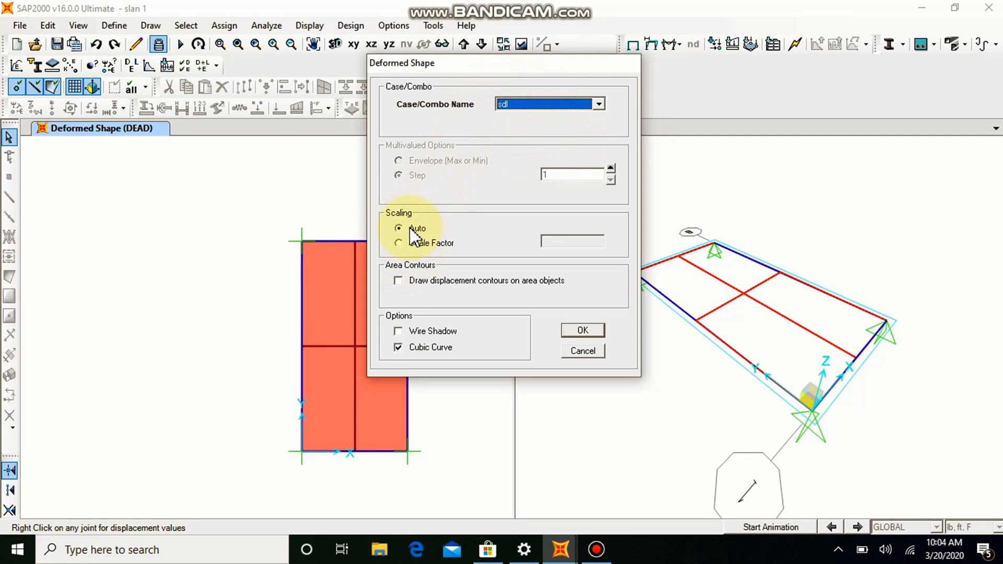
pyautogui.click(580, 330)
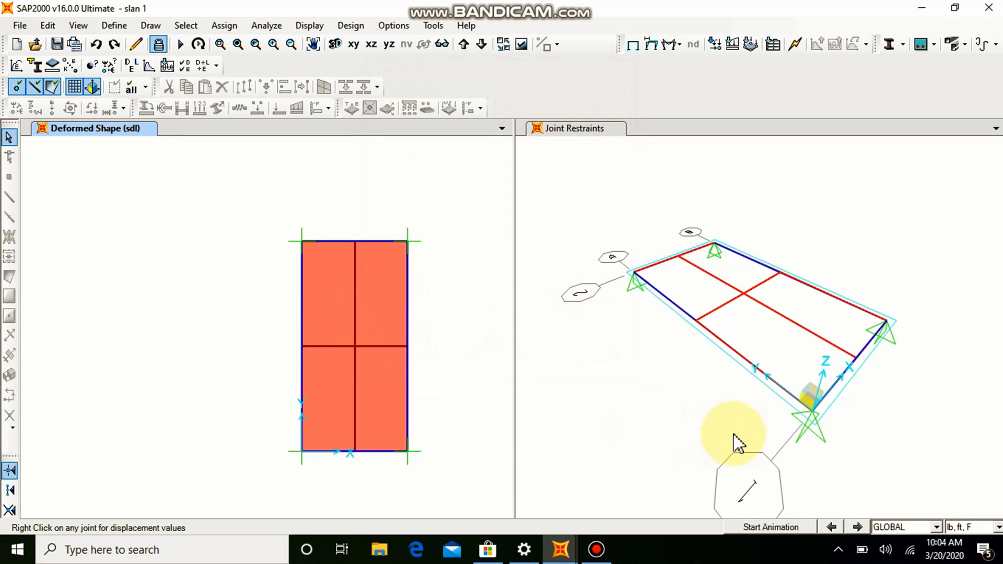
pyautogui.click(756, 524)
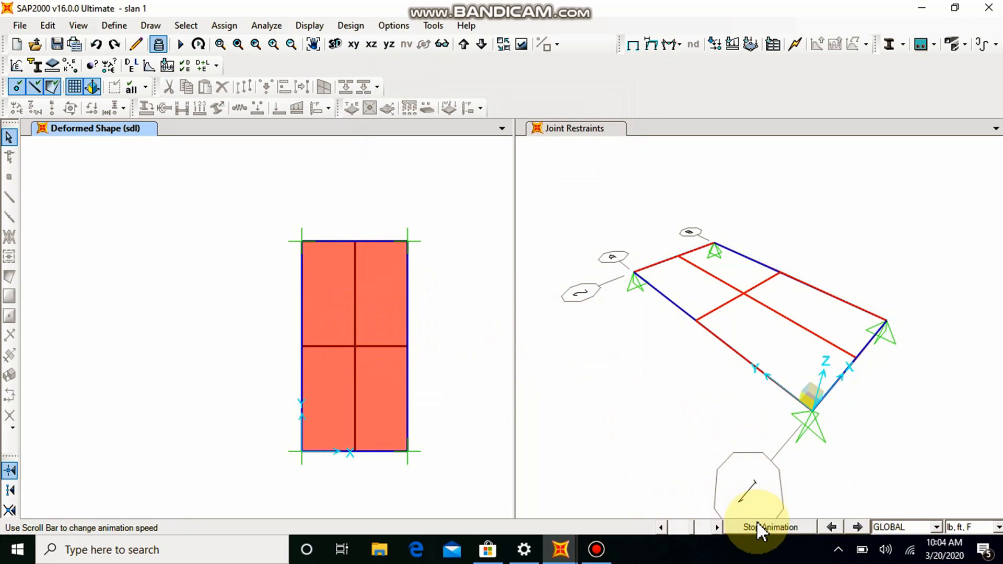
pyautogui.click(756, 524)
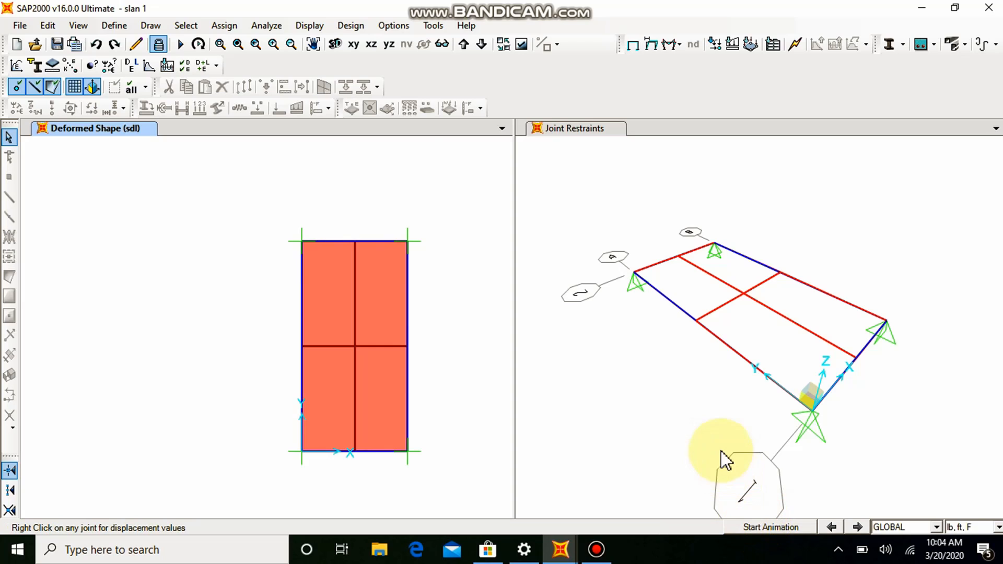
# Switch the deformed shape view to 3D and play and stop the slab's deflection animation
pyautogui.click(402, 144)
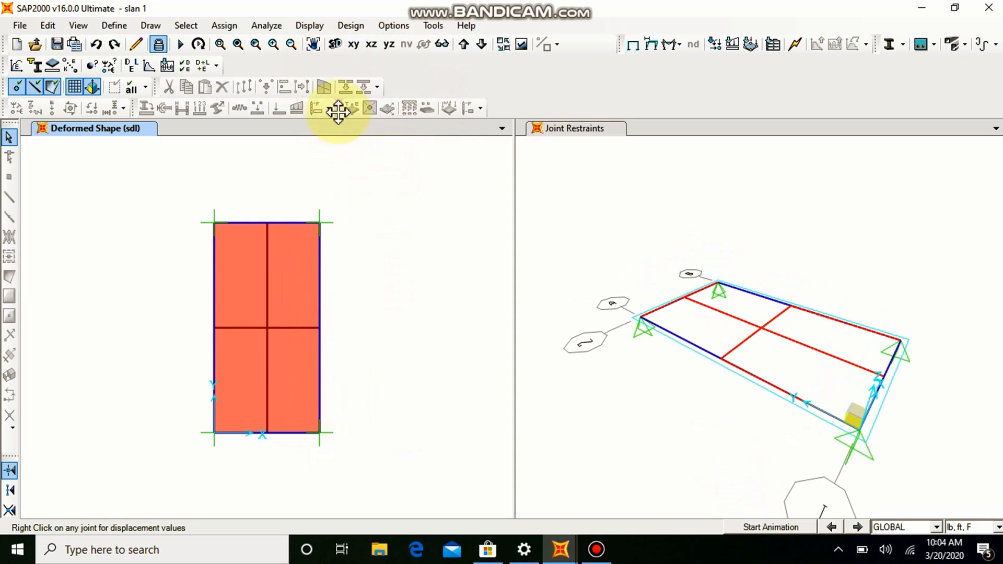
pyautogui.click(334, 44)
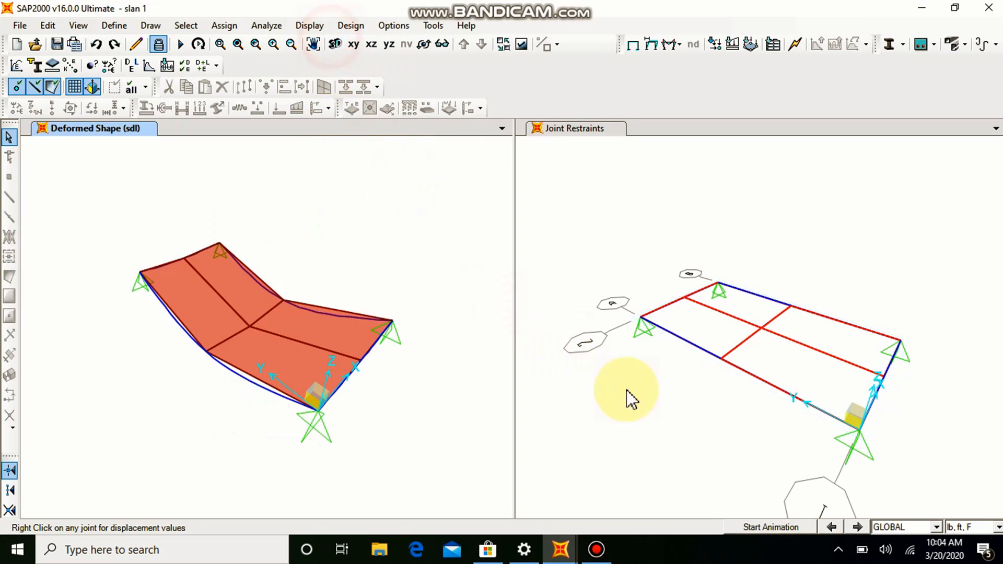
pyautogui.click(782, 524)
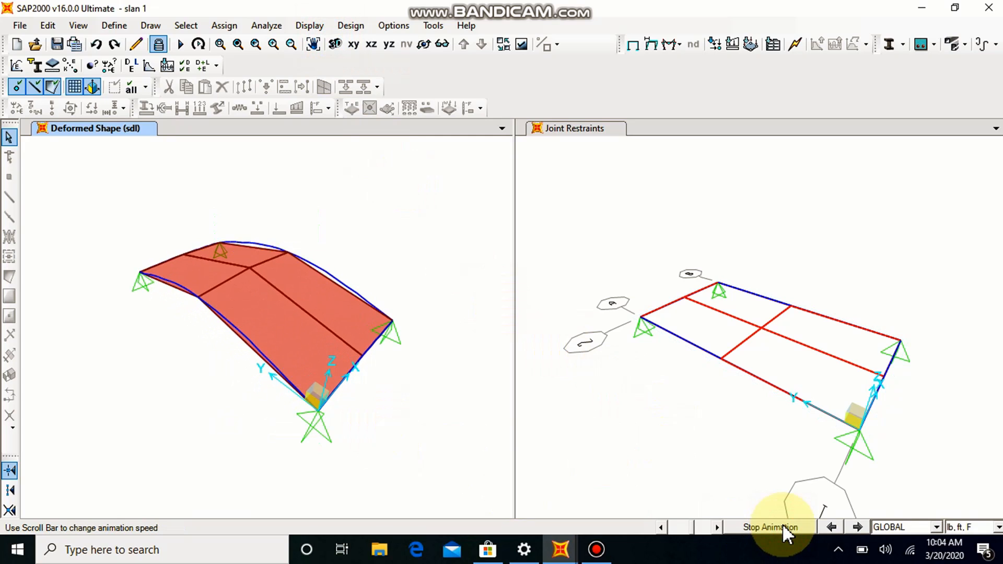
pyautogui.click(782, 527)
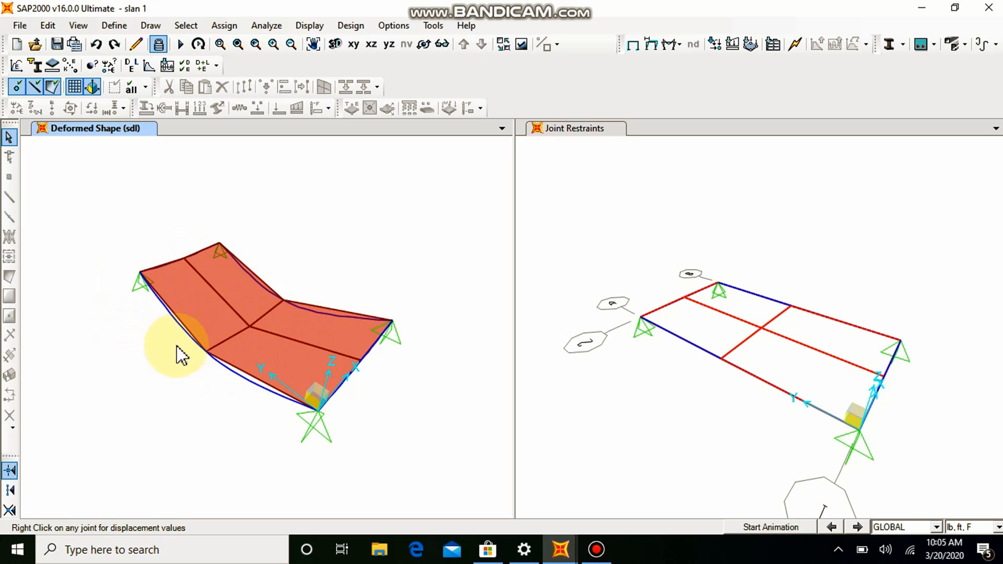
pyautogui.click(788, 529)
pyautogui.click(788, 528)
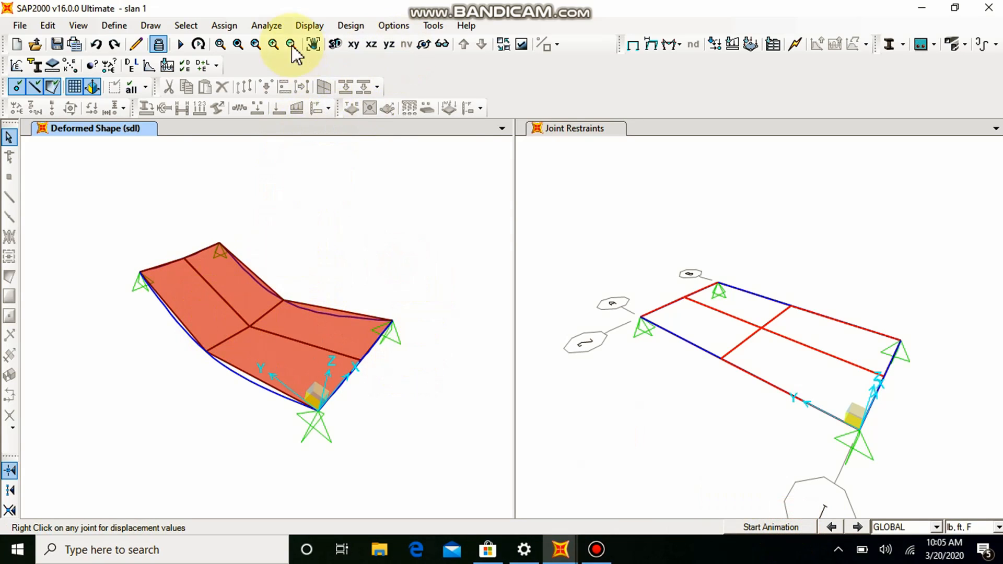
# Review the design load combinations selected for concrete frame design and accept them
pyautogui.click(350, 26)
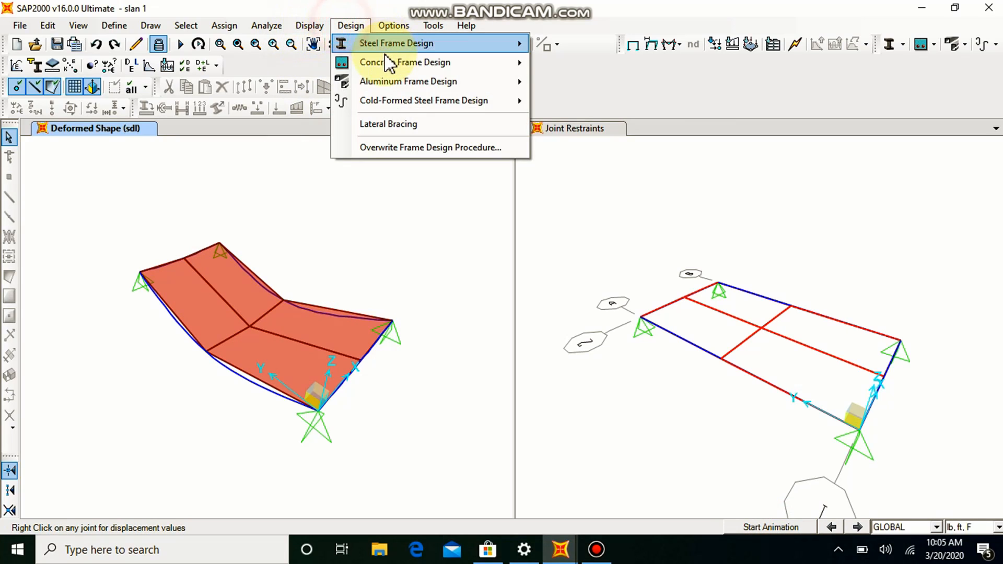
pyautogui.moveTo(371, 63)
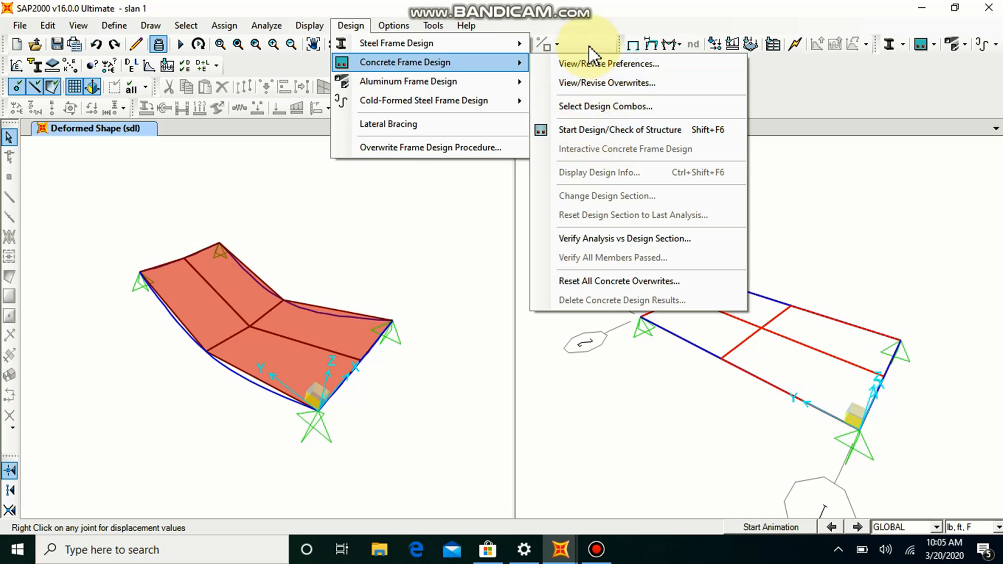
pyautogui.click(607, 110)
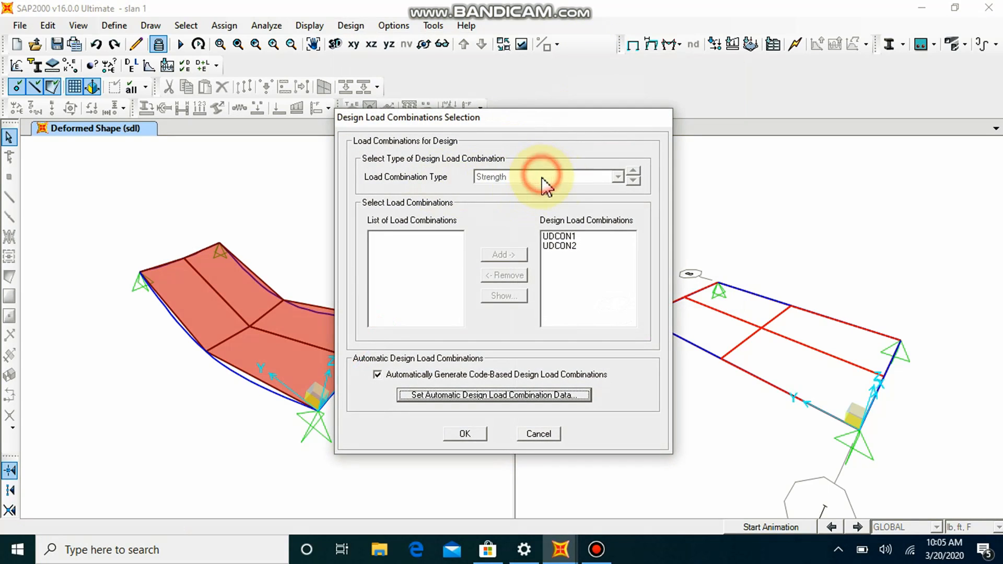
pyautogui.click(465, 435)
# Run the concrete frame design check of the structure and inspect the longitudinal reinforcing areas on the beams
pyautogui.click(352, 26)
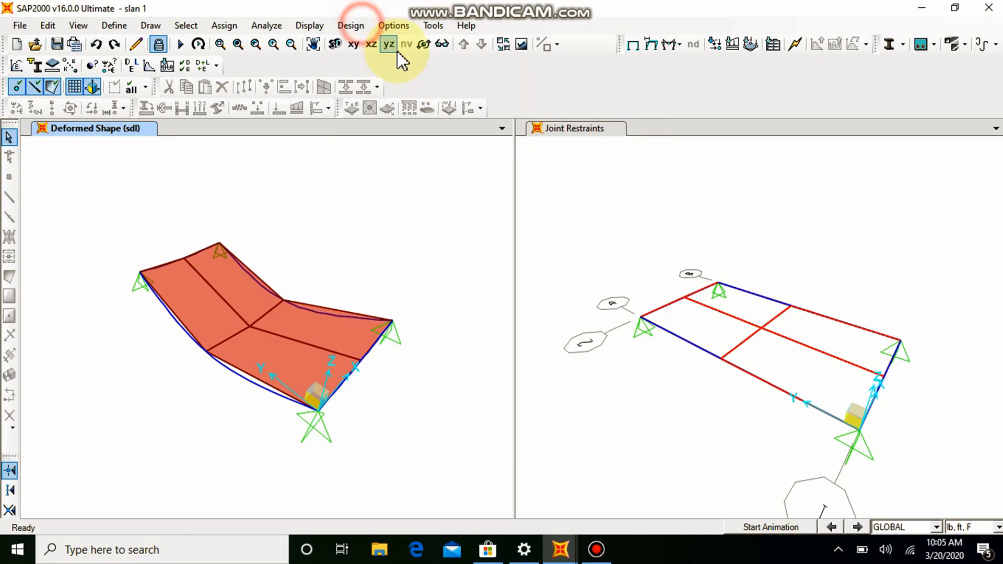
pyautogui.click(366, 28)
pyautogui.click(361, 26)
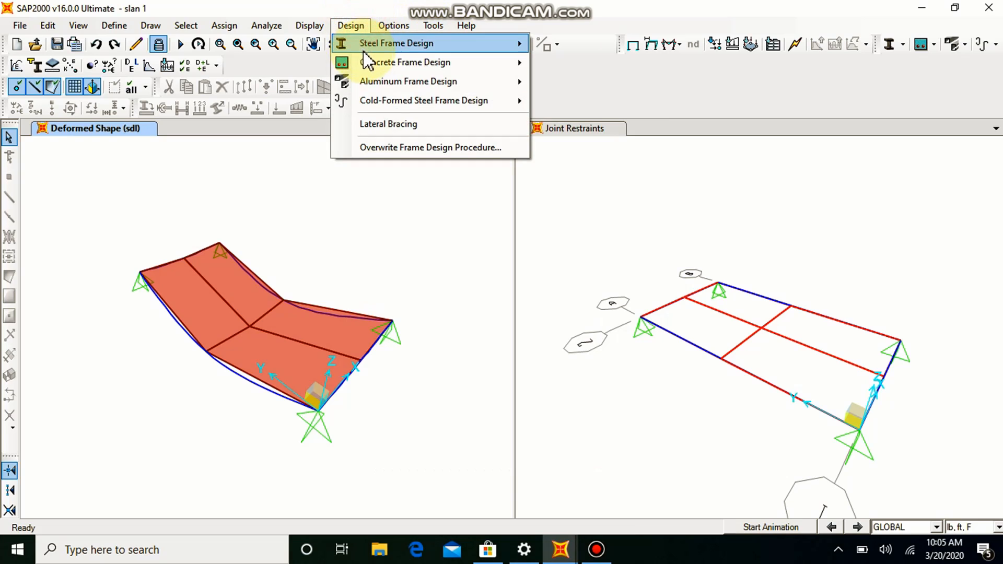
pyautogui.moveTo(478, 72)
pyautogui.click(580, 130)
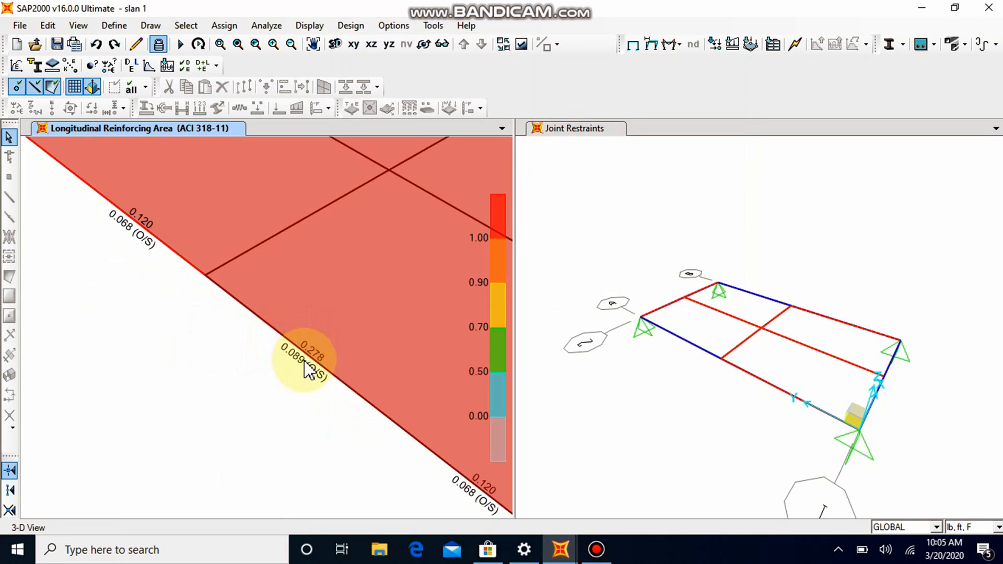
pyautogui.scroll(-3, 330, 346)
pyautogui.scroll(4, 310, 356)
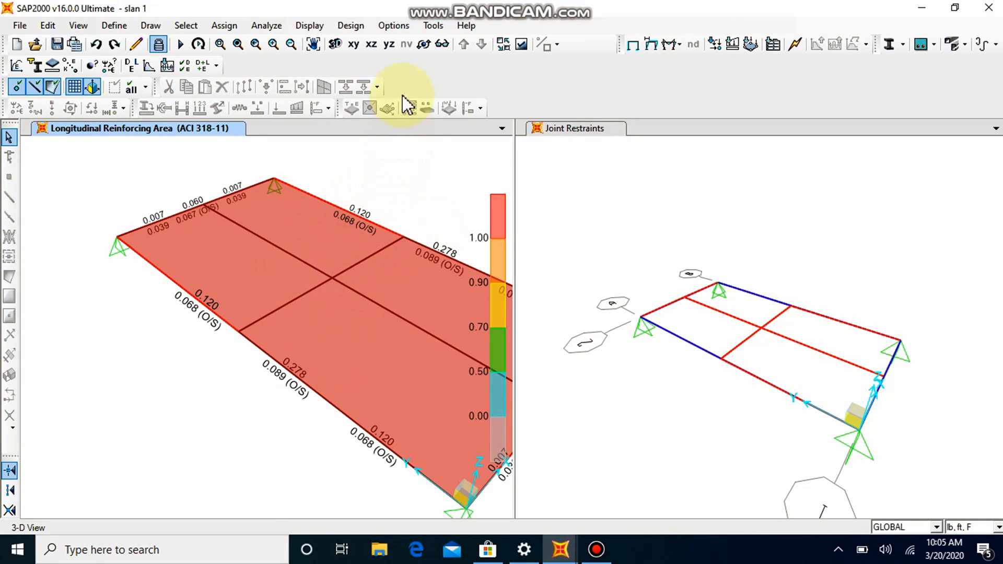
# Display the frames' Moment 3-3 diagram for the sdl load case with values shown on the diagram
pyautogui.click(674, 46)
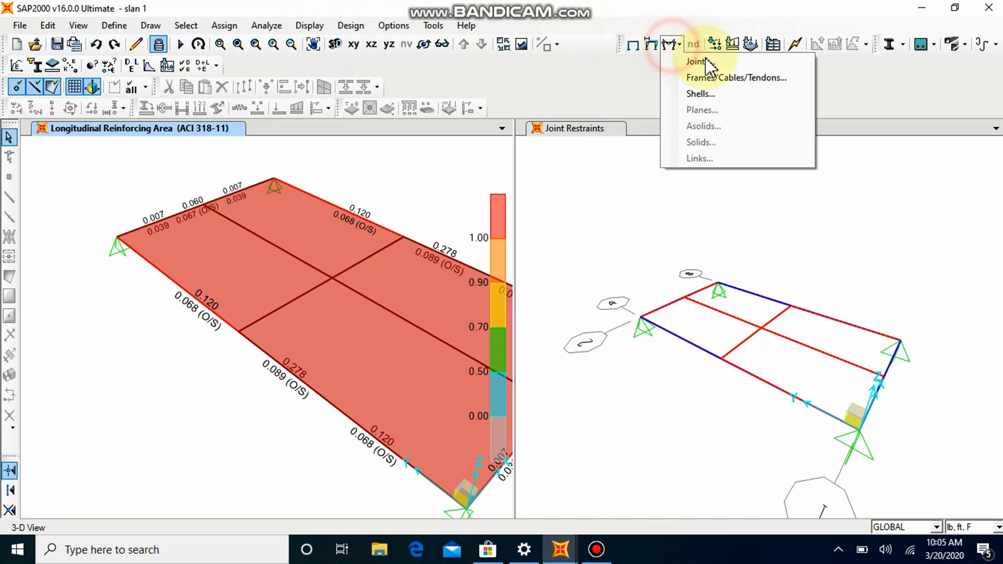
pyautogui.click(716, 77)
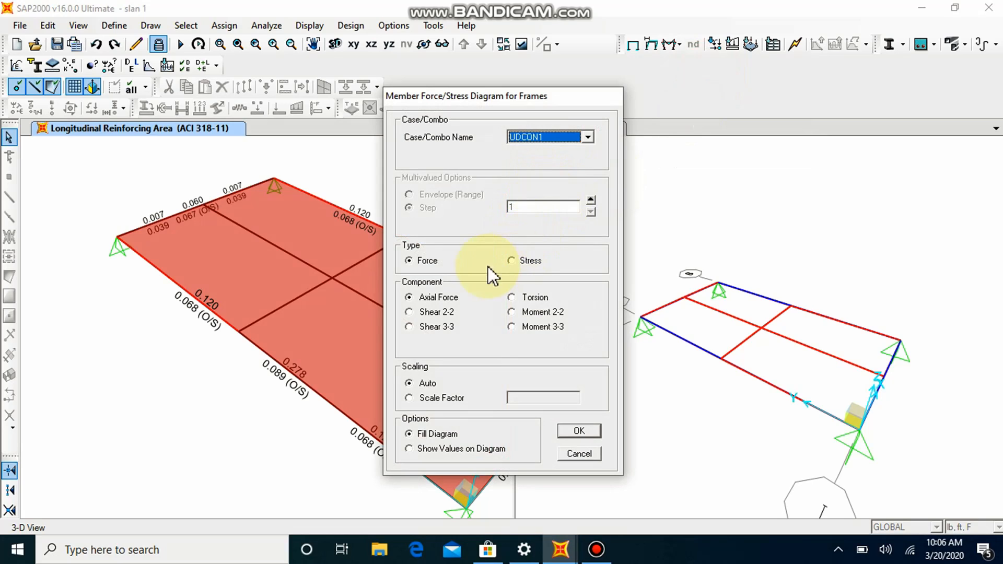
pyautogui.click(557, 137)
pyautogui.click(546, 169)
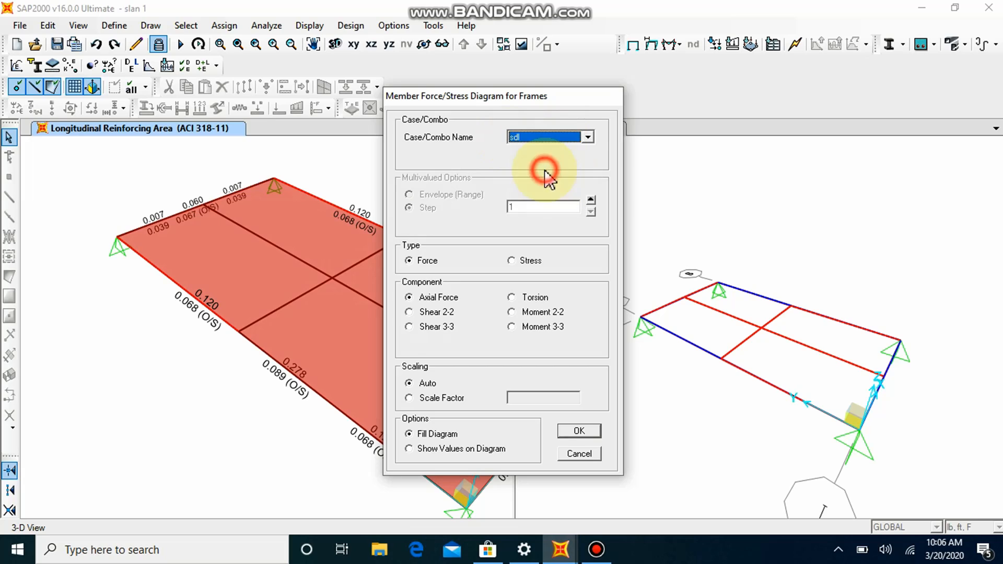
pyautogui.click(418, 312)
pyautogui.click(511, 326)
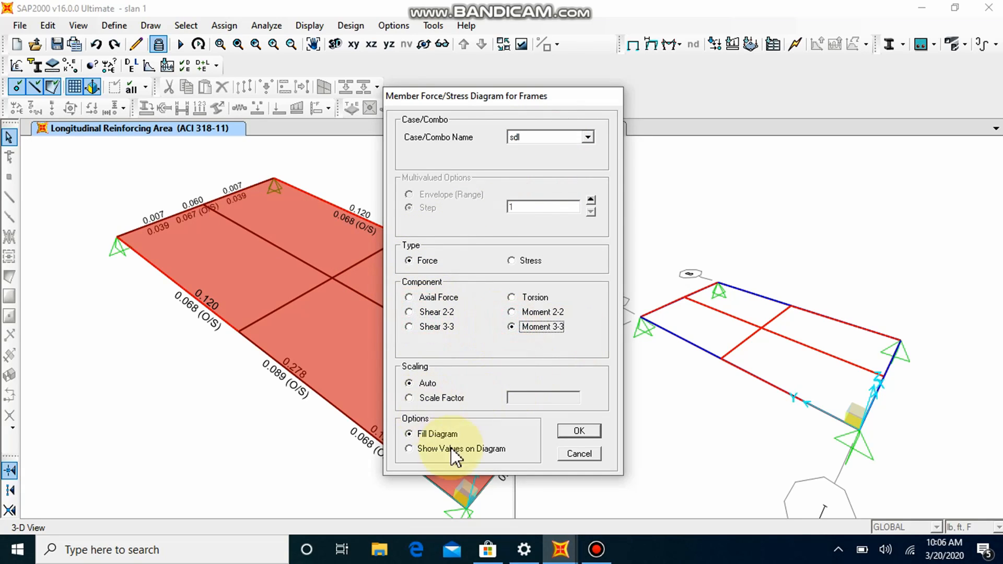
pyautogui.click(466, 450)
pyautogui.click(579, 431)
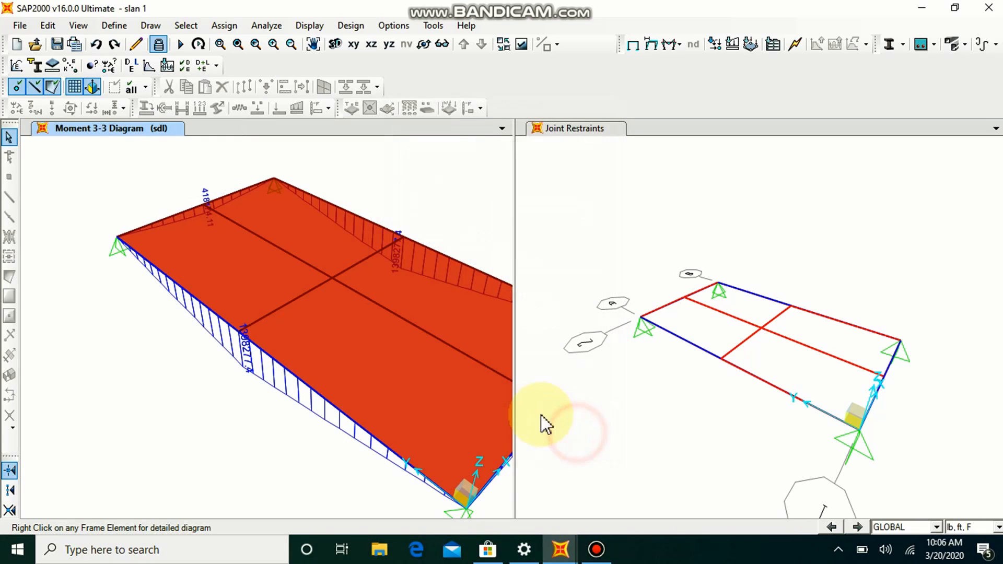
# Turn off Fill Objects in the moment diagram view and examine the moment values along the edge beams
pyautogui.scroll(3, 249, 373)
pyautogui.scroll(-8, 333, 305)
pyautogui.click(521, 45)
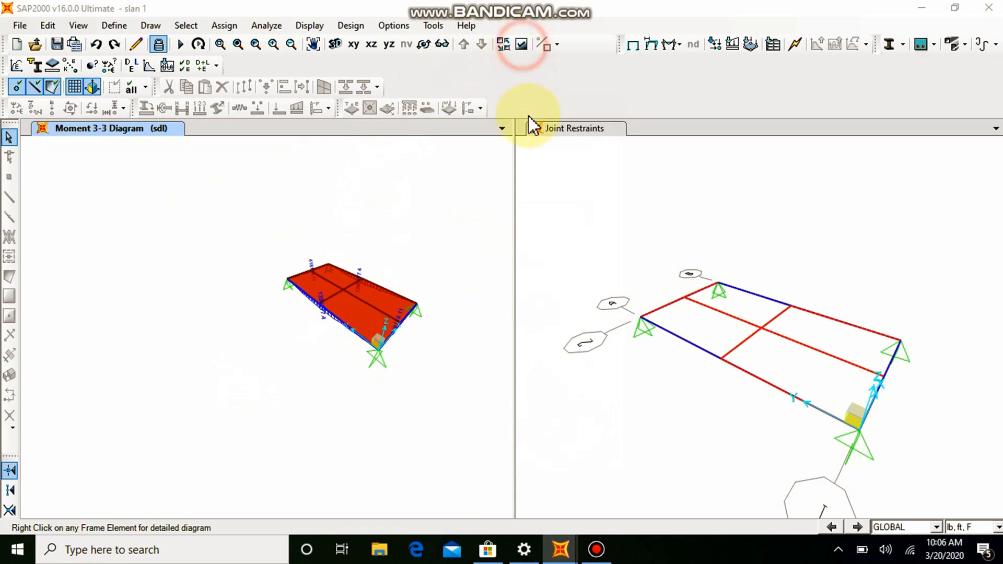
pyautogui.click(485, 203)
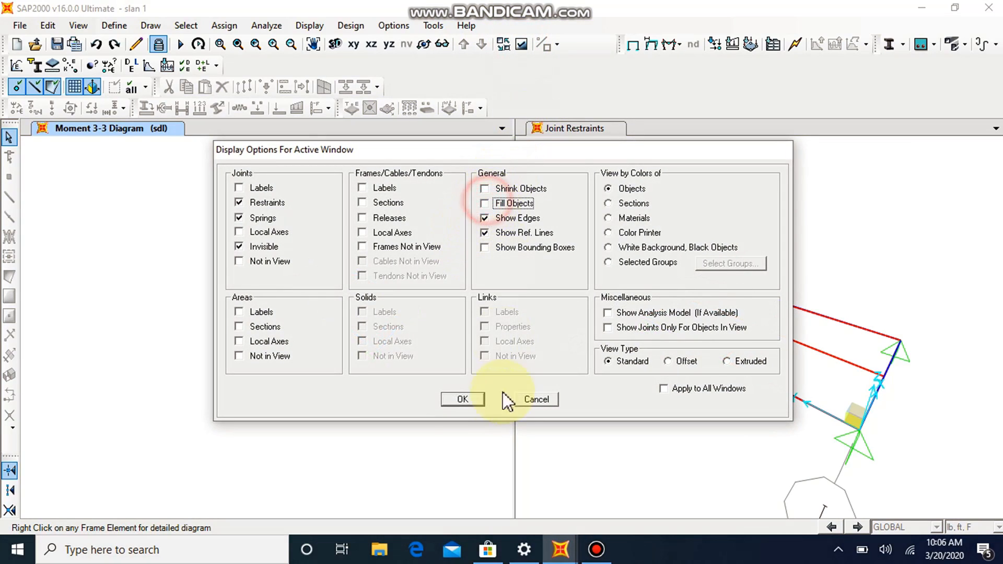
pyautogui.click(462, 399)
pyautogui.scroll(5, 384, 319)
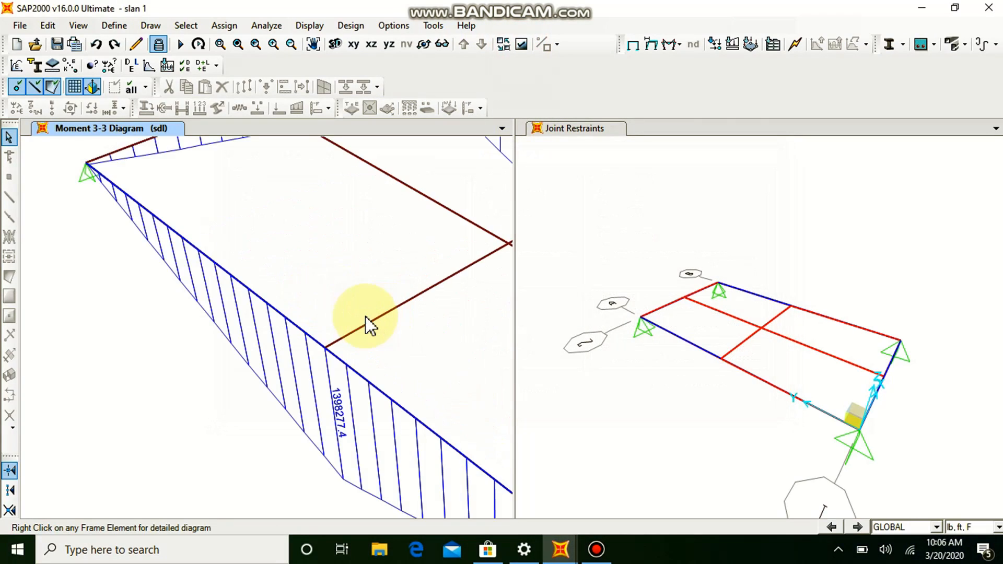
pyautogui.scroll(-3, 427, 311)
pyautogui.scroll(-5, 483, 305)
pyautogui.scroll(4, 488, 305)
pyautogui.click(512, 186)
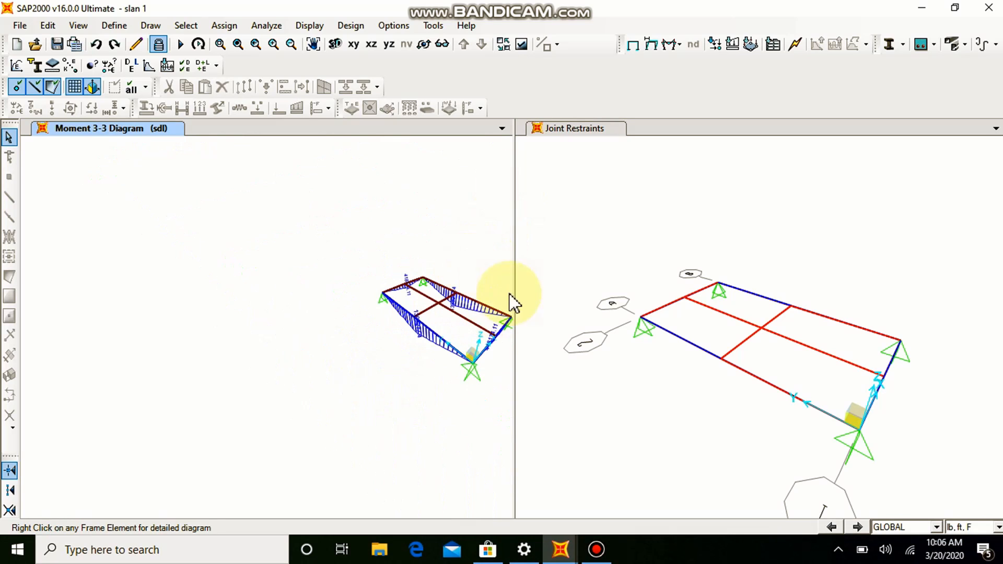
pyautogui.scroll(5, 512, 313)
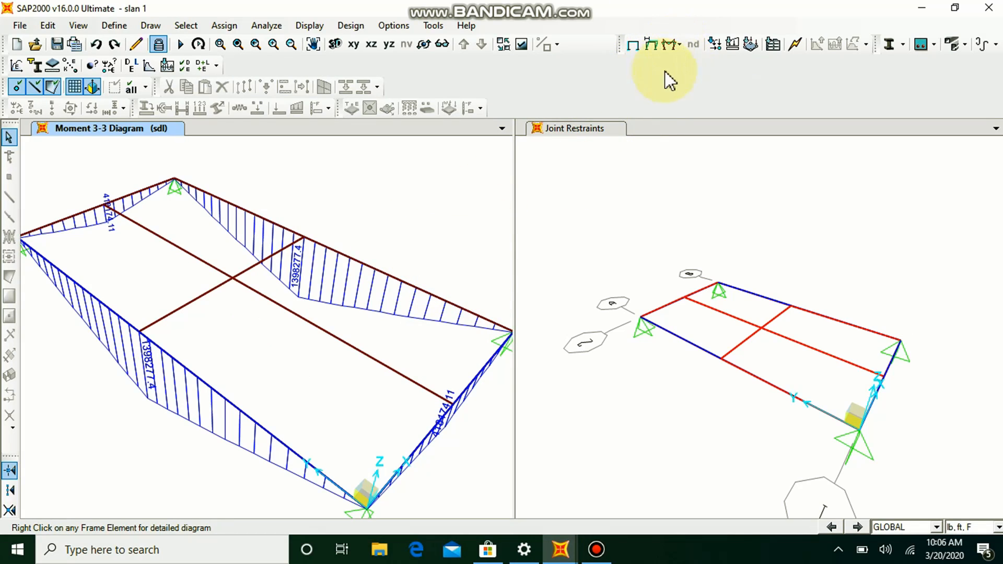
# Open the shell force display settings and look through the Shell Stresses options for the top and bottom faces
pyautogui.click(308, 25)
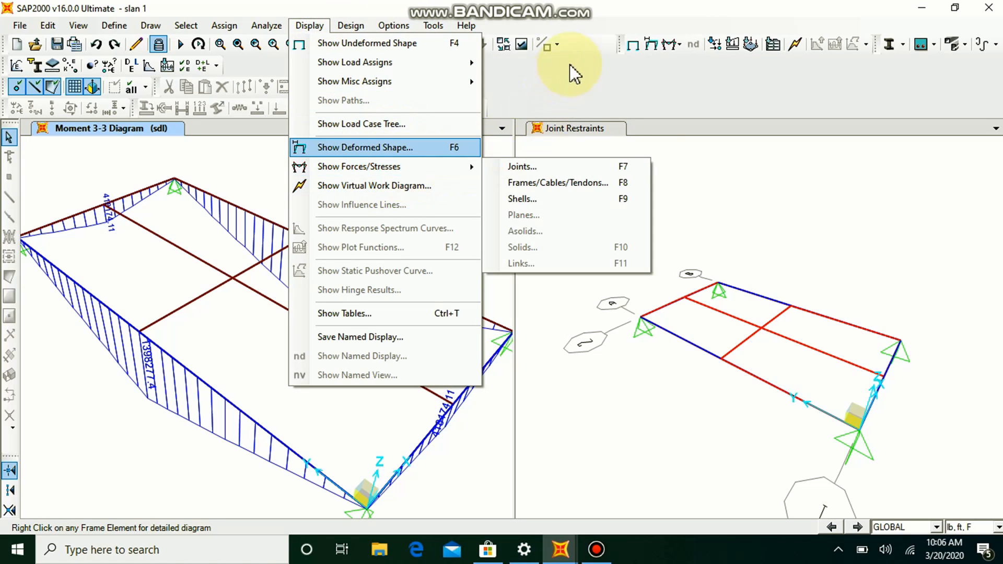
pyautogui.click(672, 44)
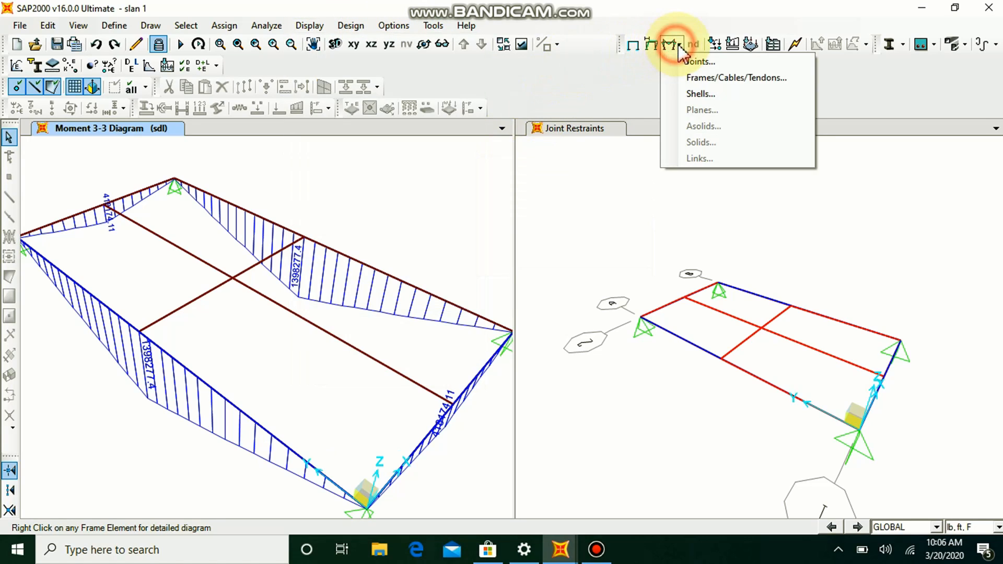
pyautogui.click(687, 93)
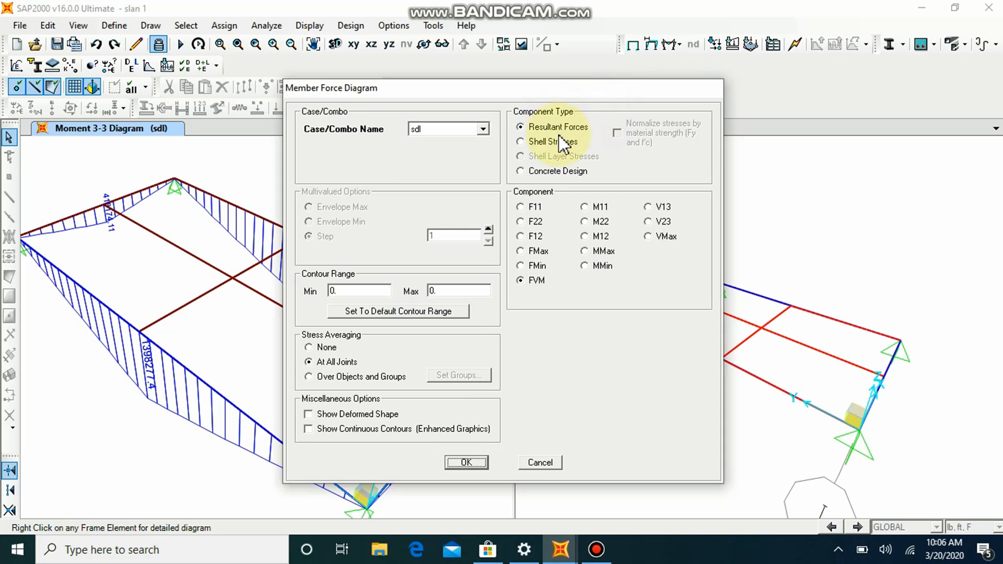
pyautogui.click(520, 143)
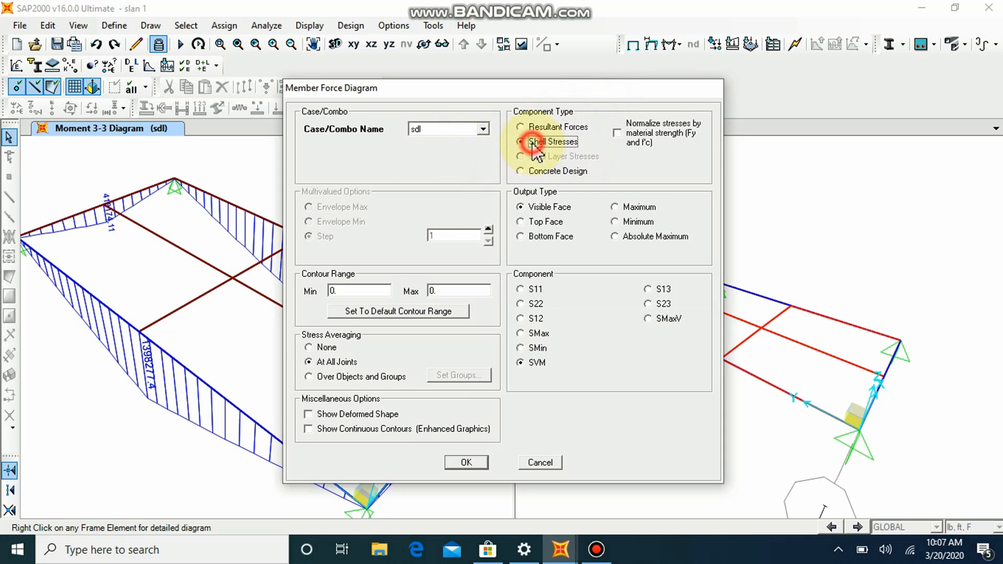
pyautogui.click(538, 222)
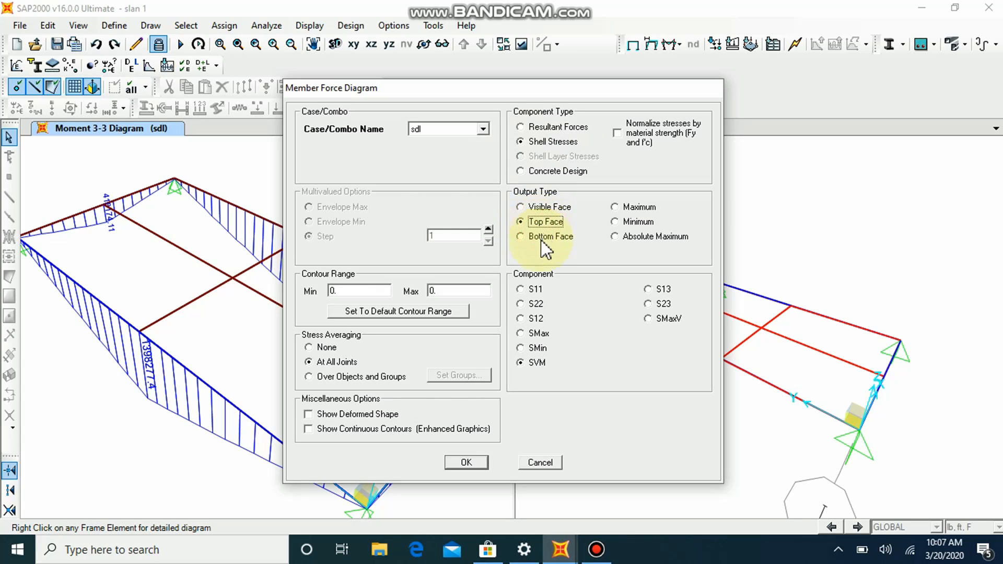
pyautogui.click(540, 237)
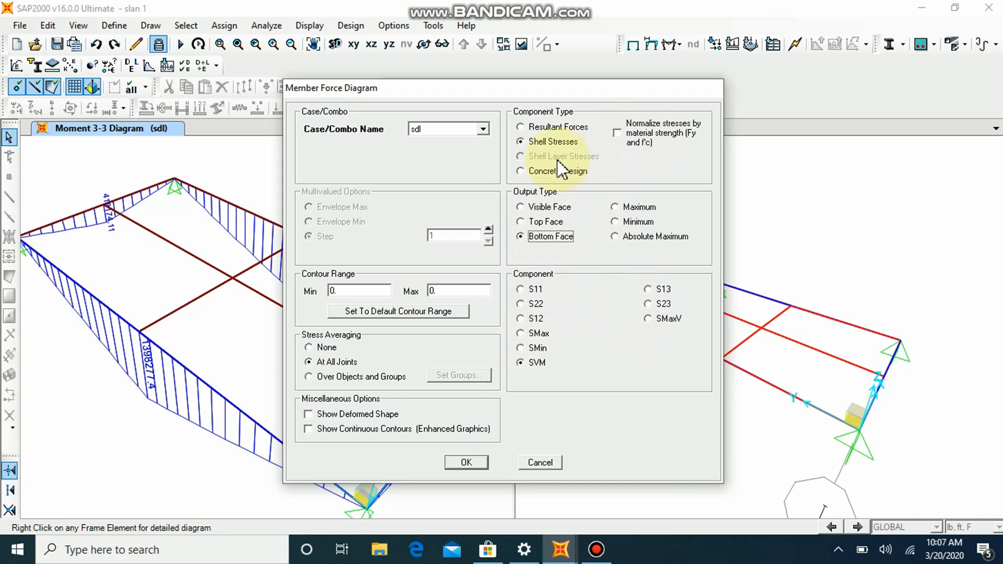
# Display the Concrete Design ASt1 reinforcement contours on the slab's top face for the sdl case
pyautogui.click(531, 171)
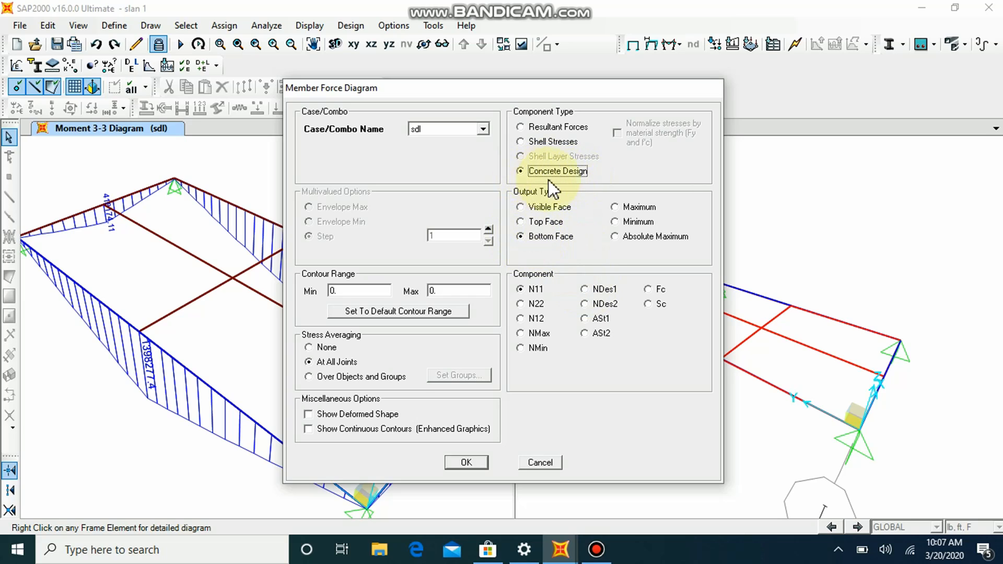
pyautogui.click(533, 225)
pyautogui.click(521, 238)
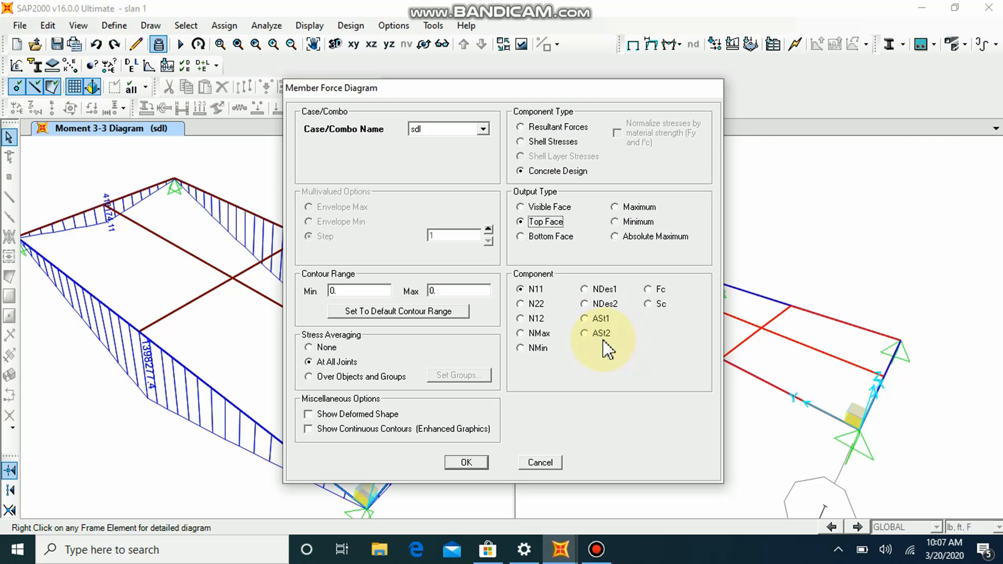
pyautogui.click(586, 334)
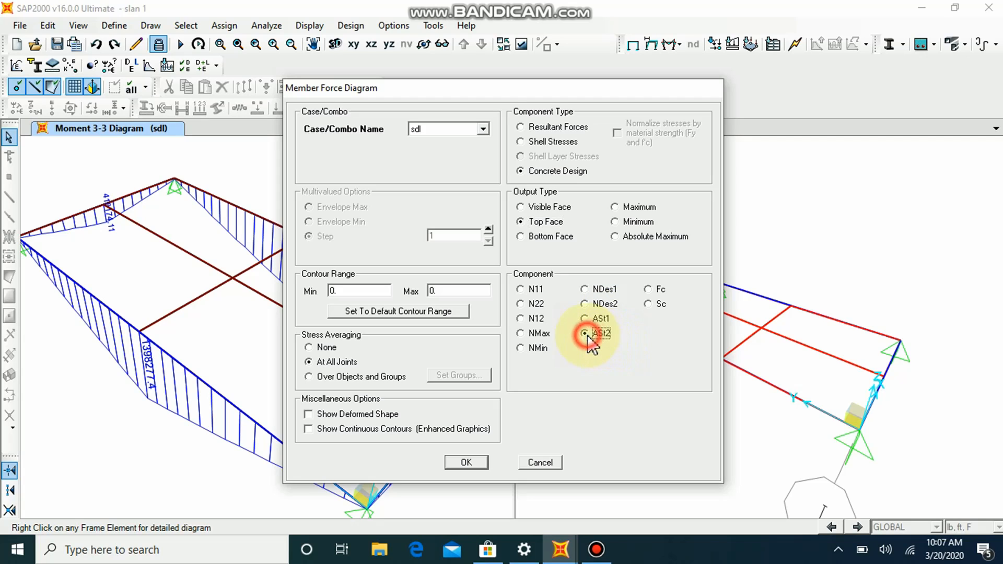
pyautogui.click(586, 320)
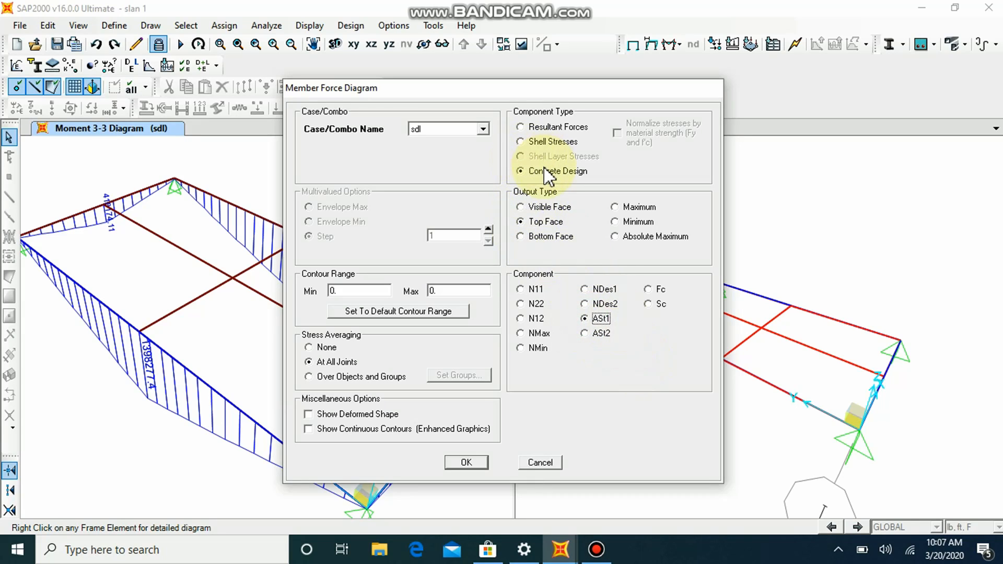
pyautogui.click(467, 463)
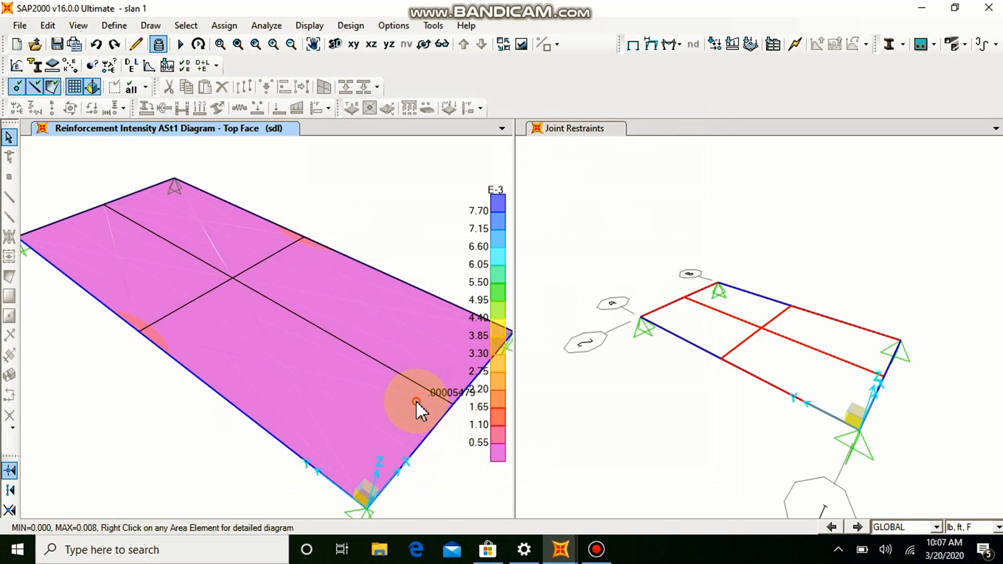
# Switch the units to Kip, in, F and display the slab's Concrete Design ASt2 reinforcement contours for the bottom face
pyautogui.click(982, 527)
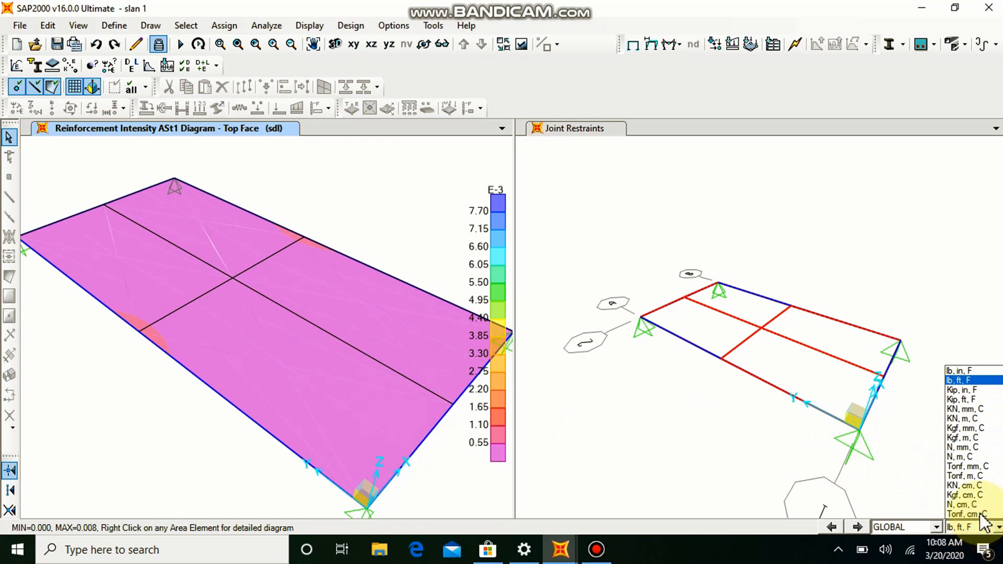
pyautogui.click(961, 390)
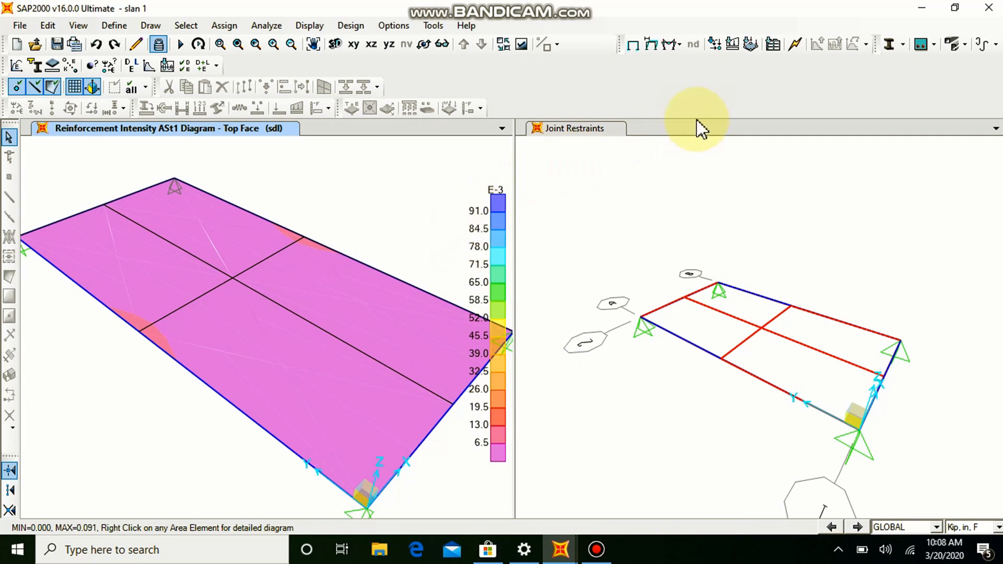
pyautogui.click(680, 46)
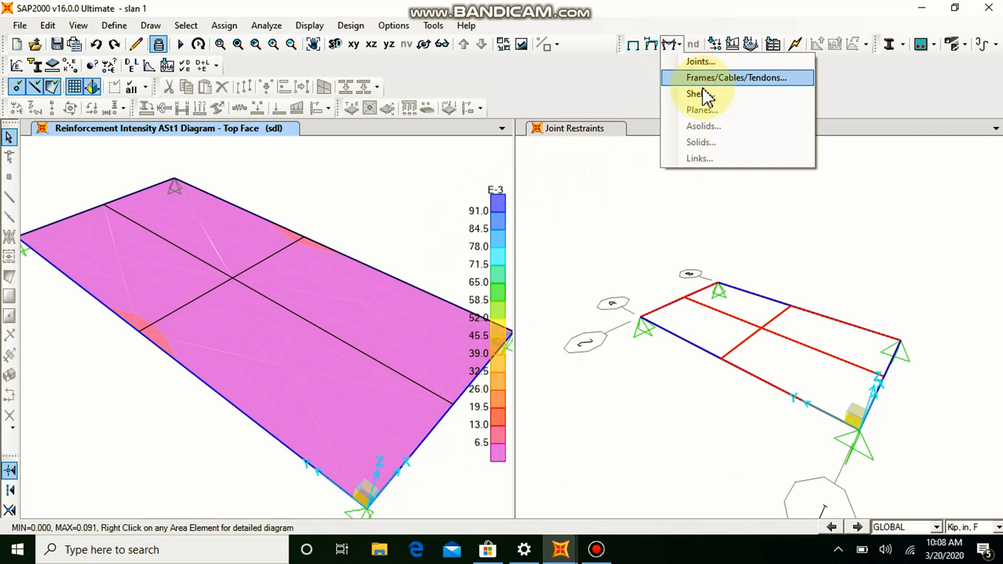
pyautogui.click(701, 92)
pyautogui.click(529, 240)
pyautogui.click(585, 334)
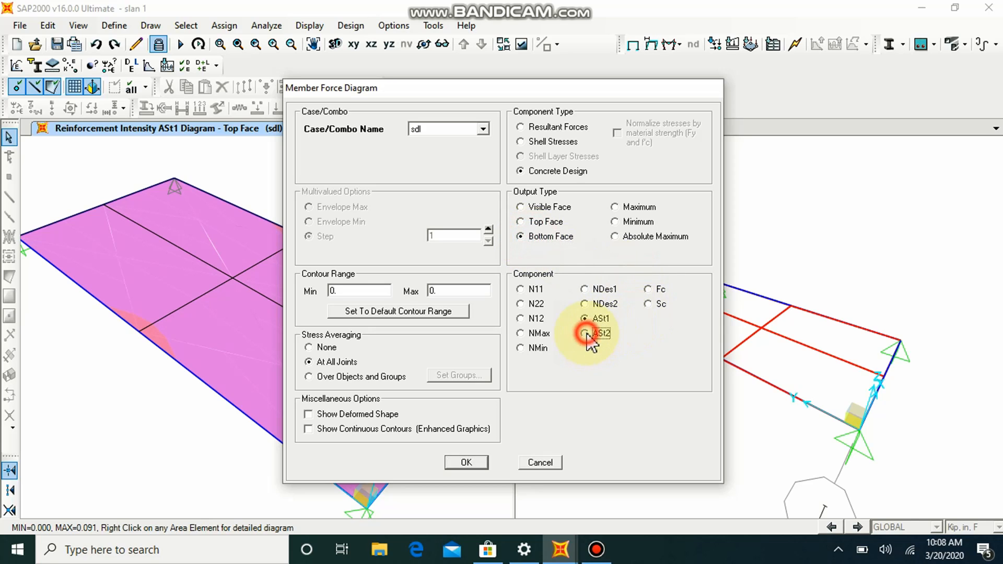
pyautogui.click(469, 463)
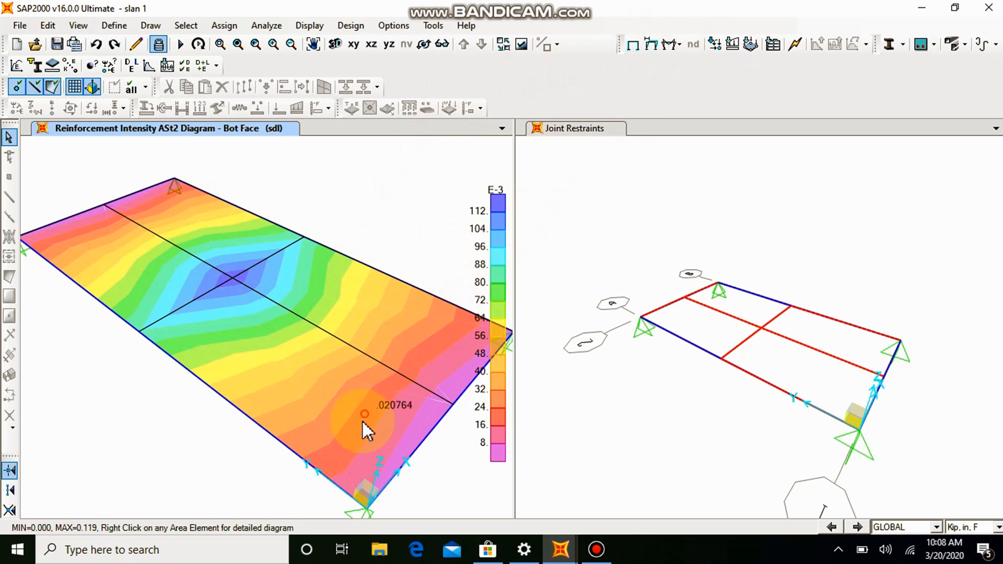
# Examine the bottom-face ASt2 contours near the slab's corner support and across the whole slab in the XY plan view
pyautogui.scroll(3, 400, 437)
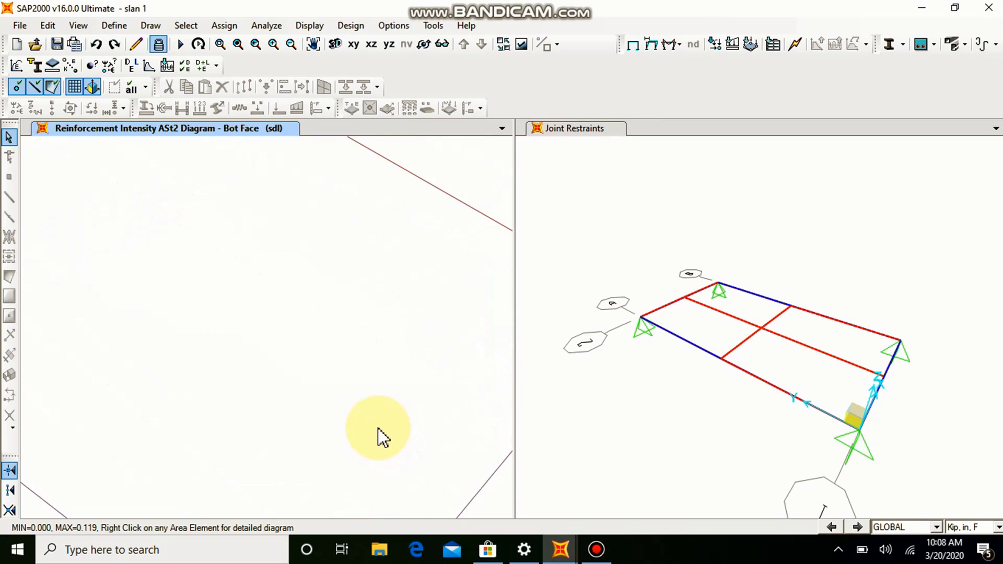
pyautogui.scroll(-5, 447, 490)
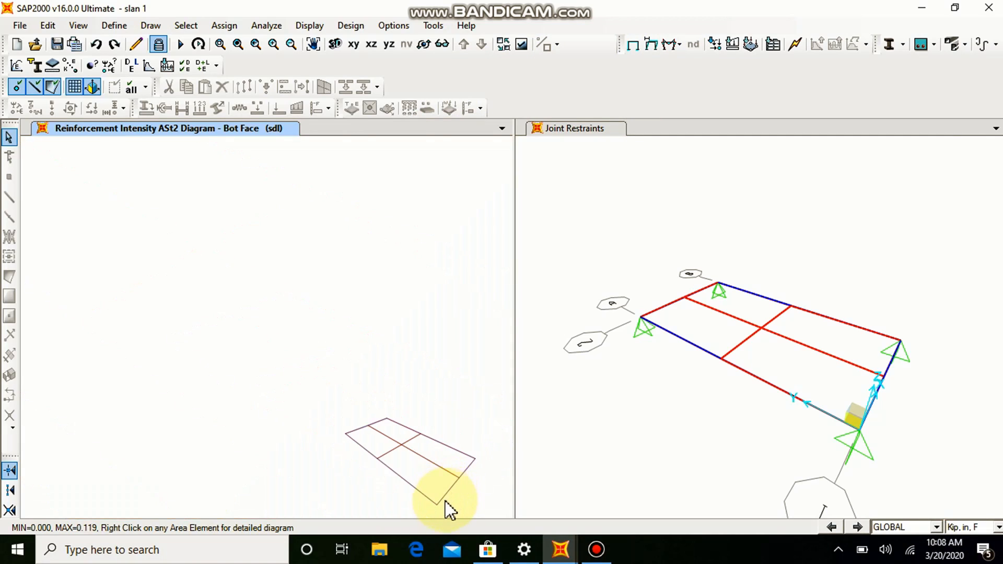
pyautogui.scroll(4, 437, 506)
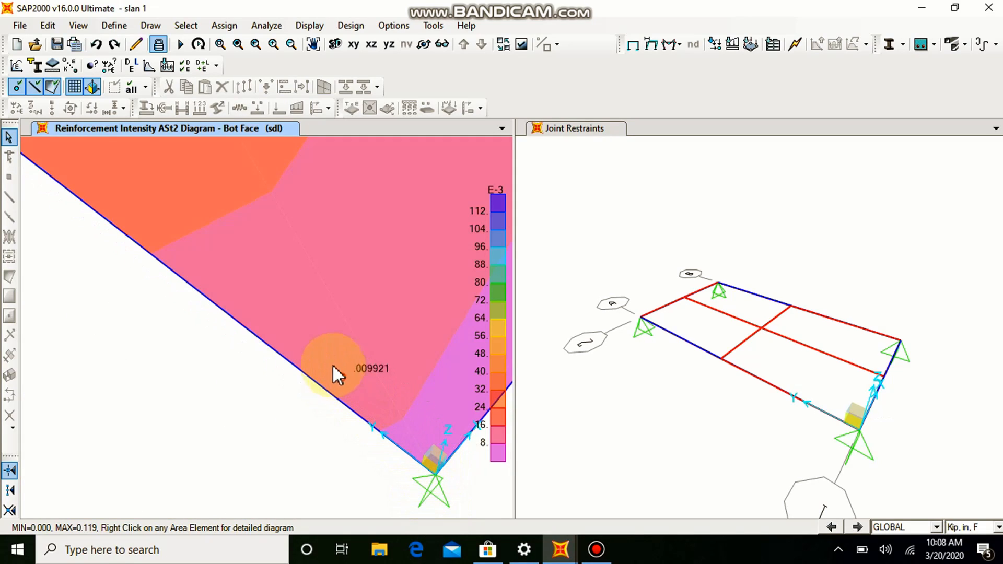
pyautogui.scroll(-5, 324, 308)
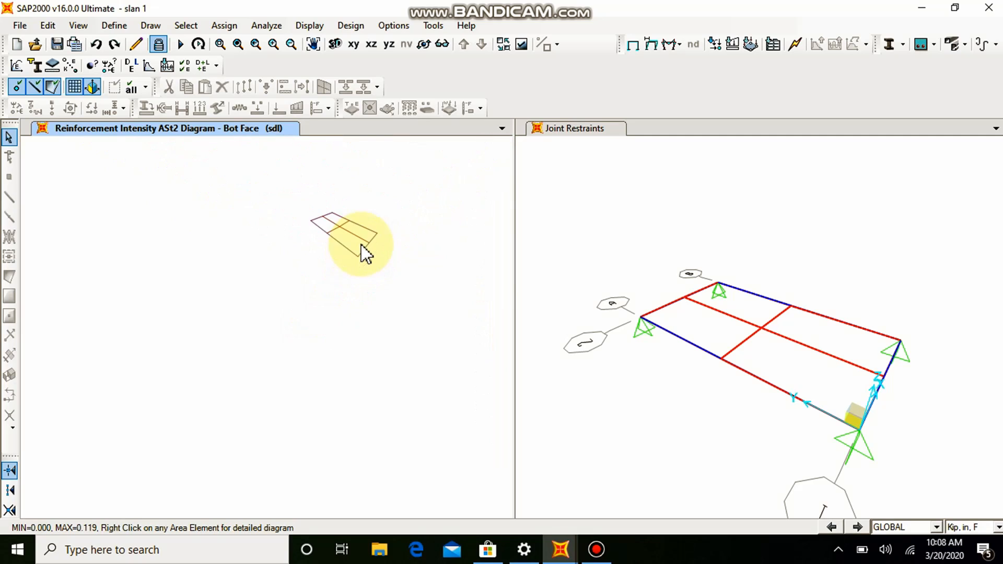
pyautogui.scroll(5, 396, 180)
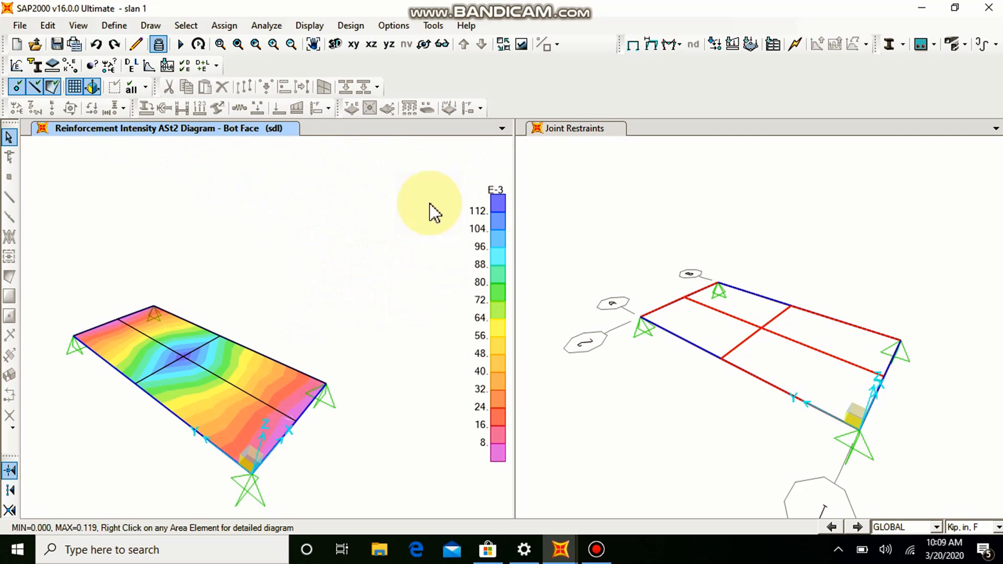
pyautogui.click(355, 45)
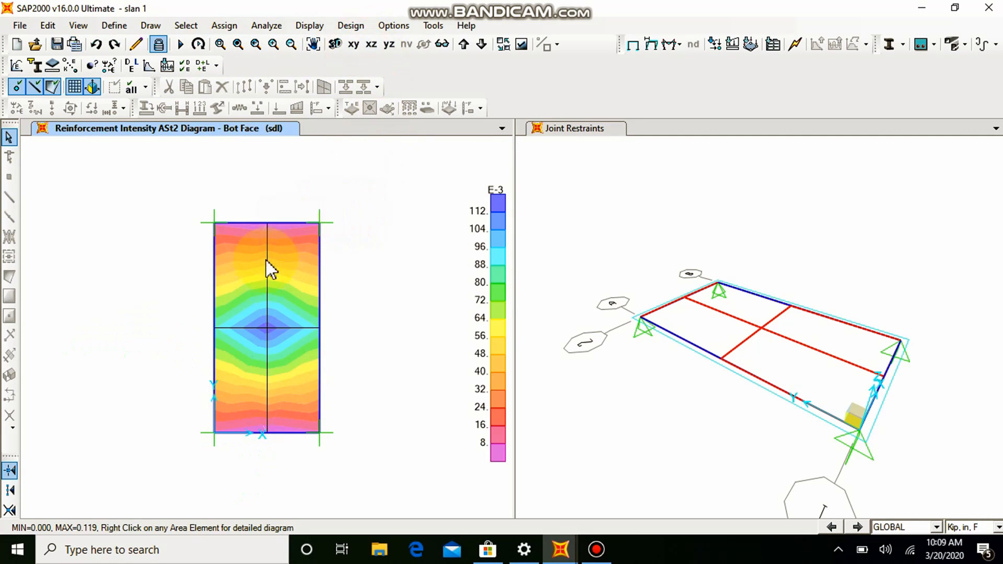
pyautogui.scroll(3, 274, 304)
pyautogui.scroll(-3, 246, 237)
# Draw a section cut along the slab's full Y length at X about 65 in, review its stresses and forces, and close the results
pyautogui.click(151, 25)
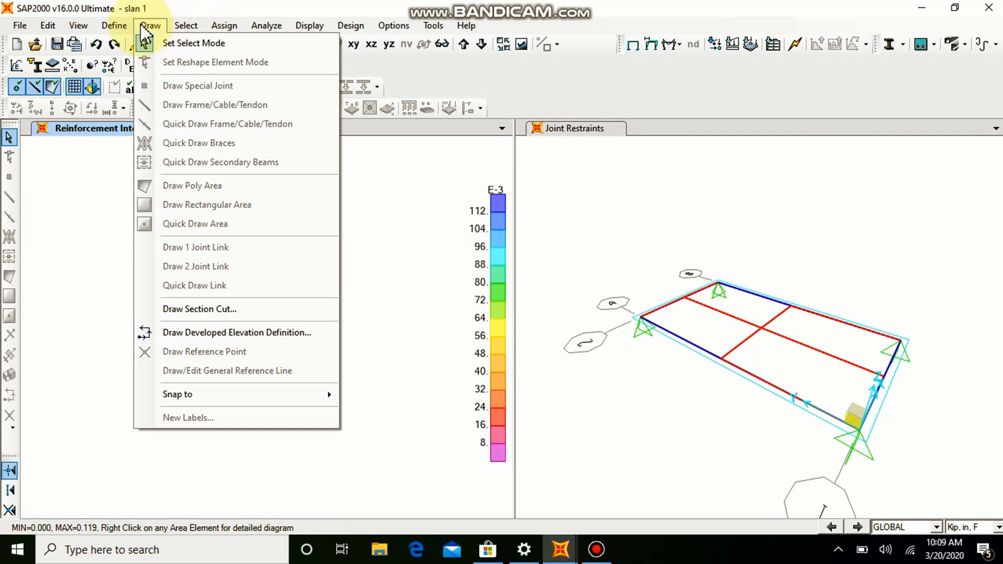
pyautogui.click(221, 312)
pyautogui.click(220, 158)
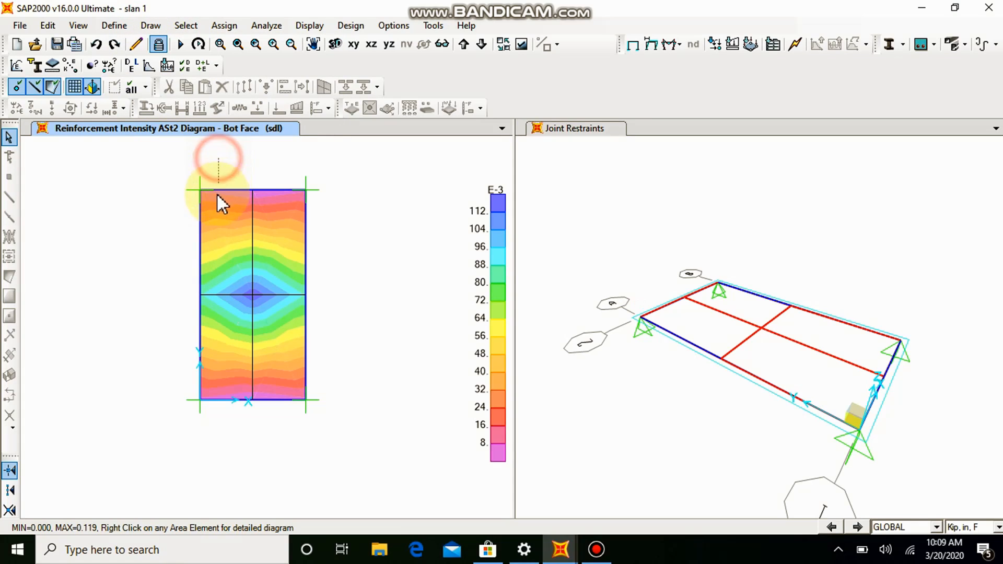
pyautogui.click(220, 446)
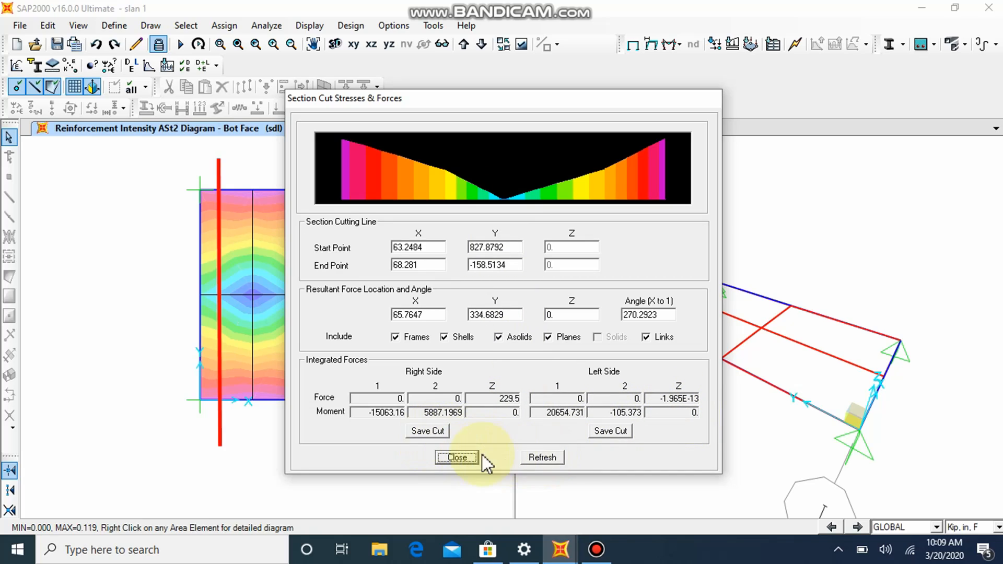
pyautogui.click(463, 457)
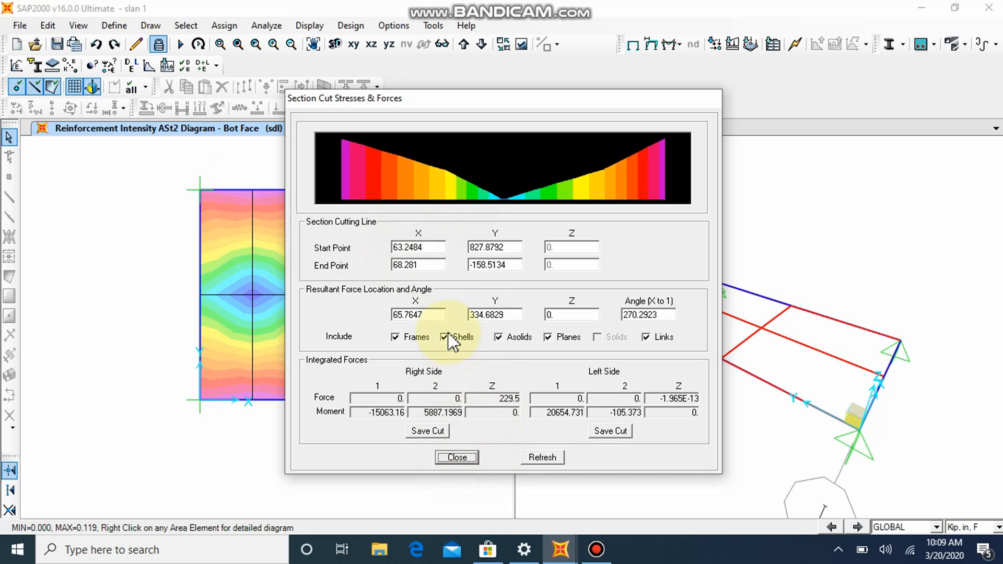
pyautogui.click(462, 457)
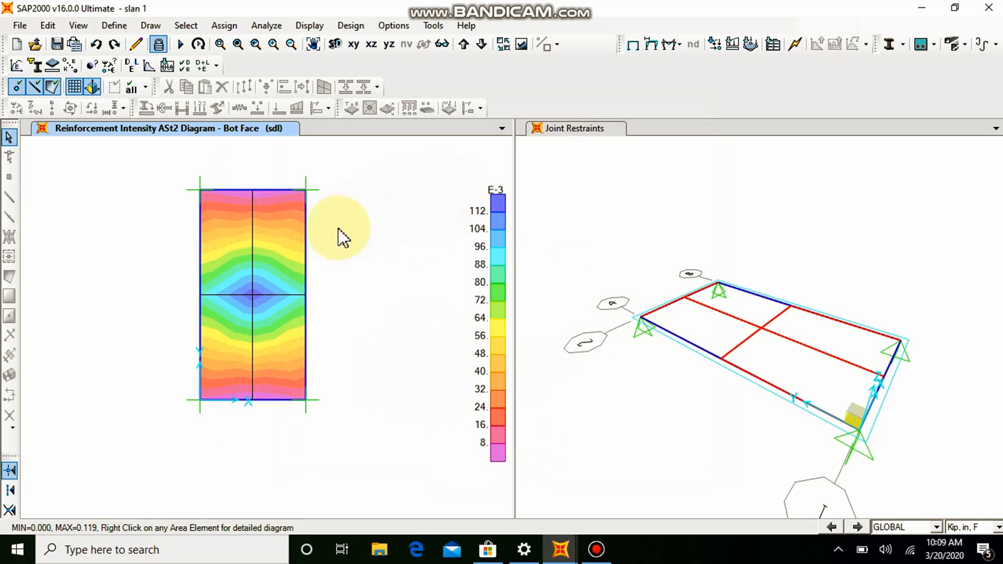
pyautogui.click(676, 44)
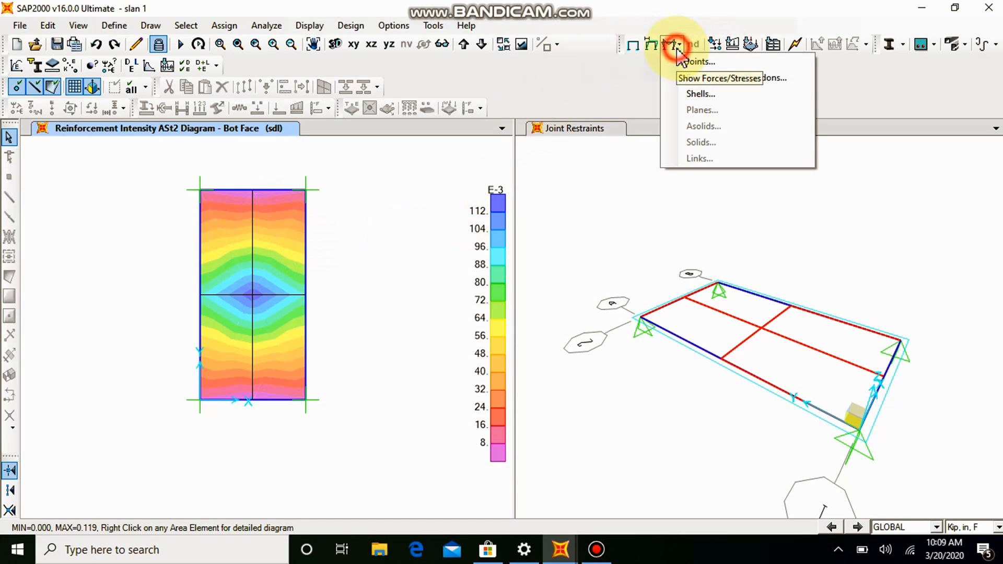
pyautogui.click(696, 92)
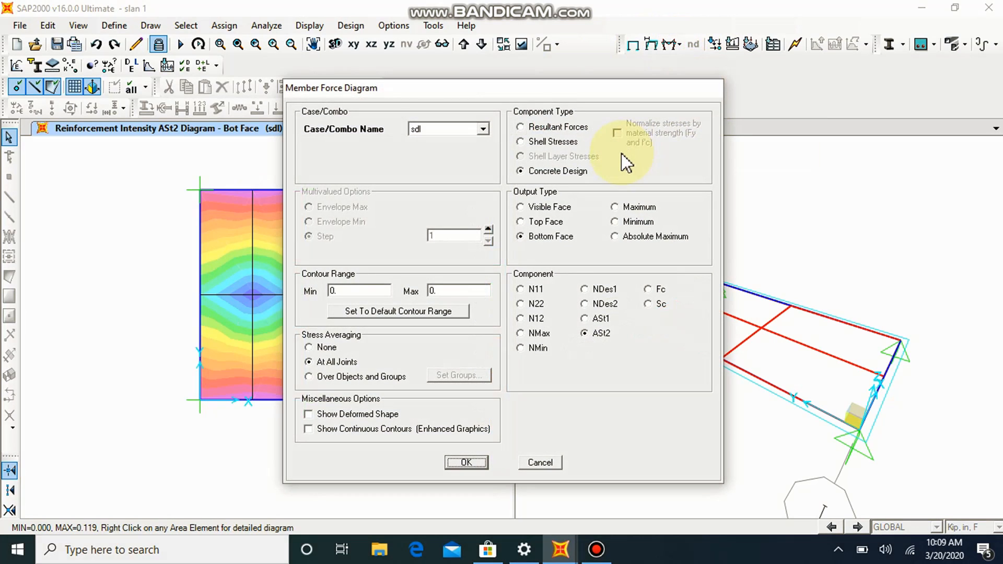
pyautogui.click(457, 288)
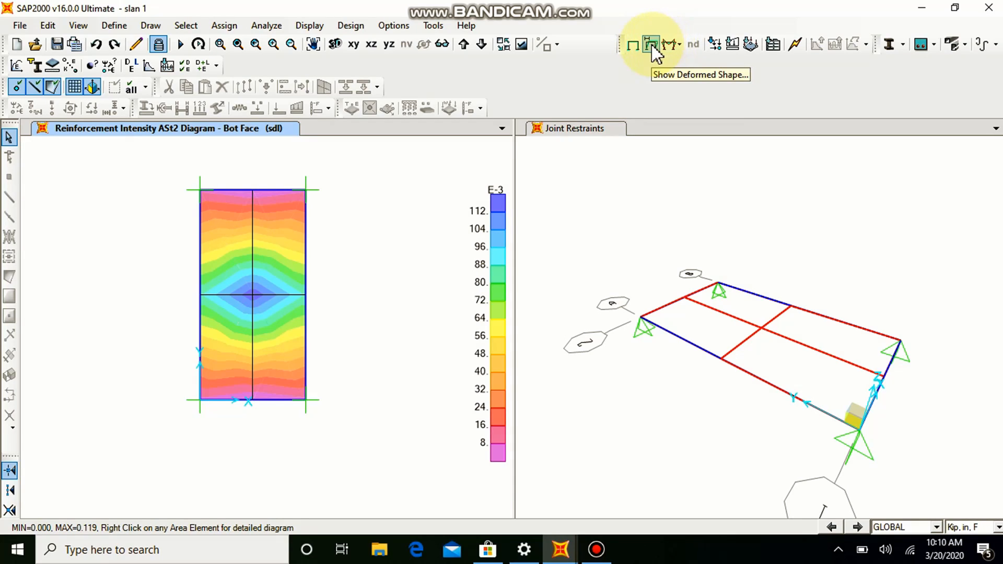
# Display the deformed shape for the sdl case with automatic scaling and Uz displacement contours drawn on the area objects
pyautogui.click(651, 45)
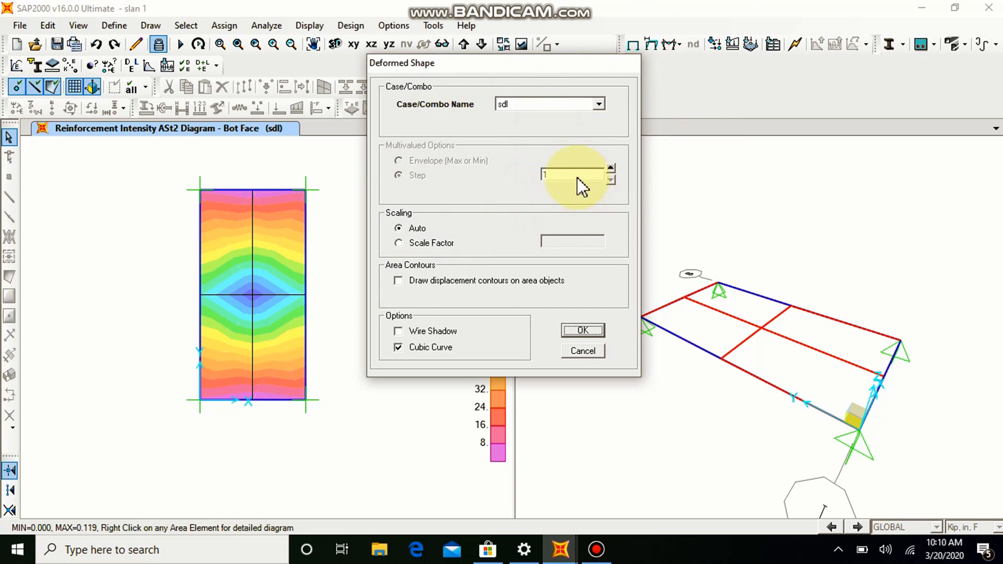
pyautogui.click(399, 244)
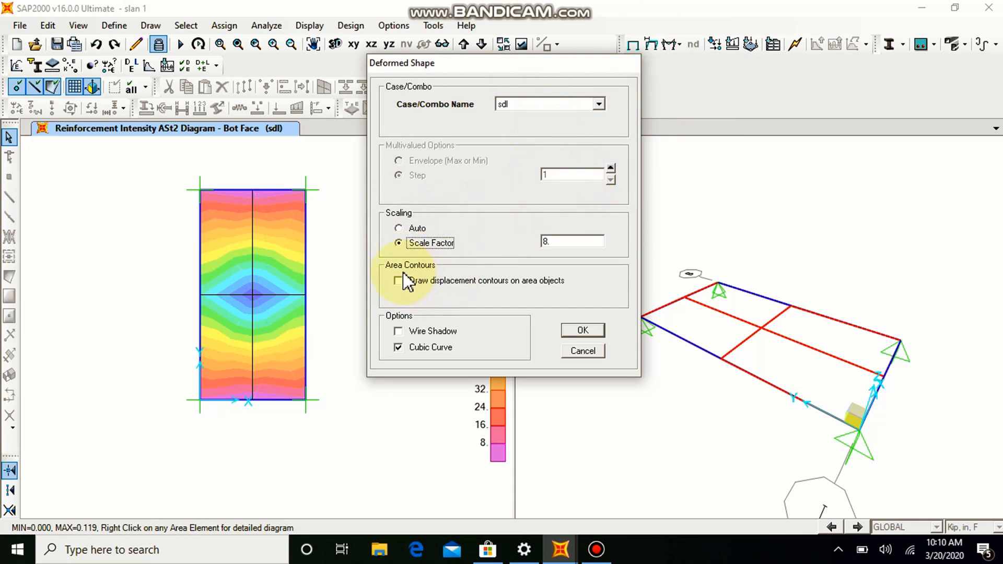
pyautogui.click(407, 229)
pyautogui.click(399, 281)
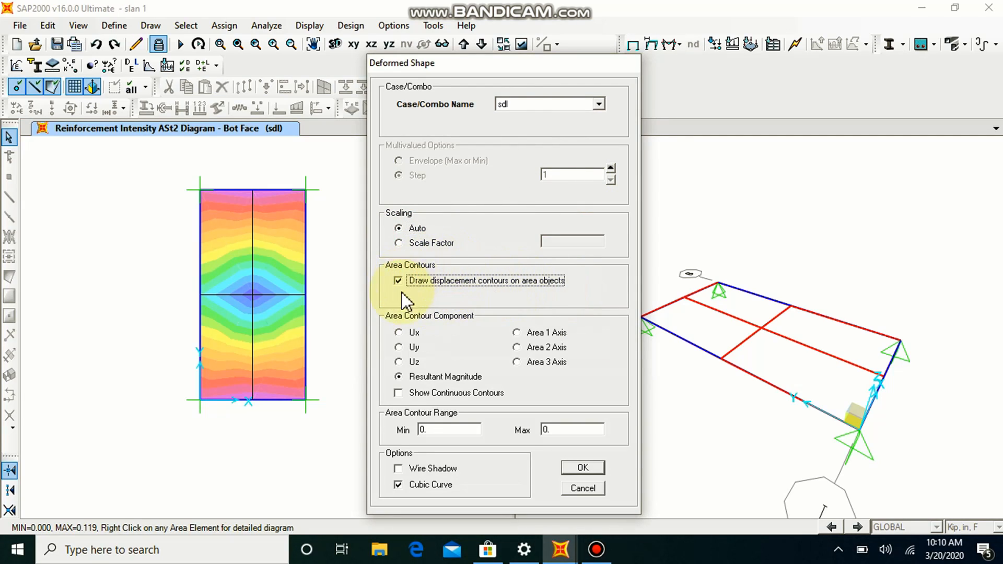
pyautogui.click(399, 362)
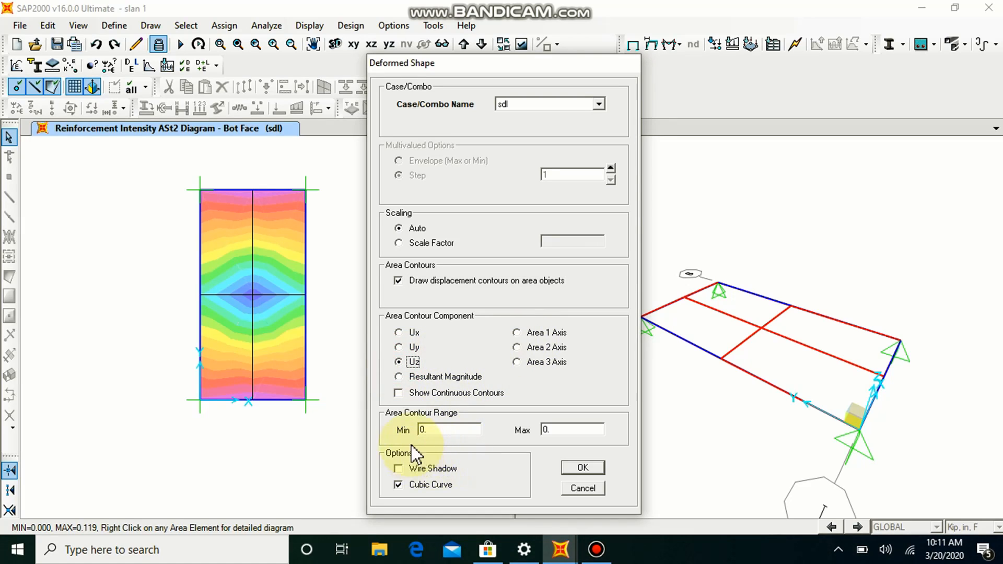
pyautogui.click(572, 471)
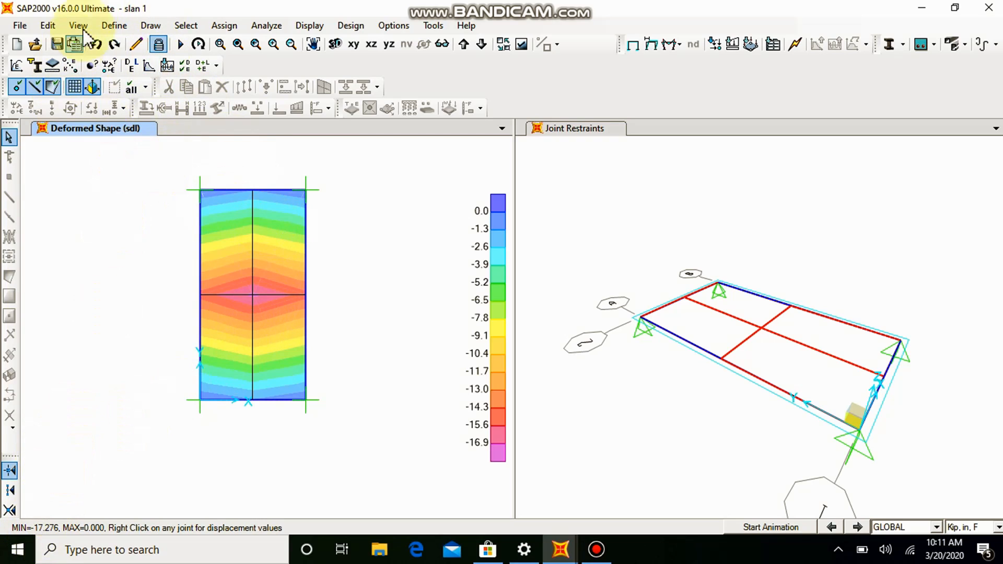
# Unlock the model, deleting its analysis results, and set the one way slab6in section's membrane and bending thickness to 12 in
pyautogui.click(159, 44)
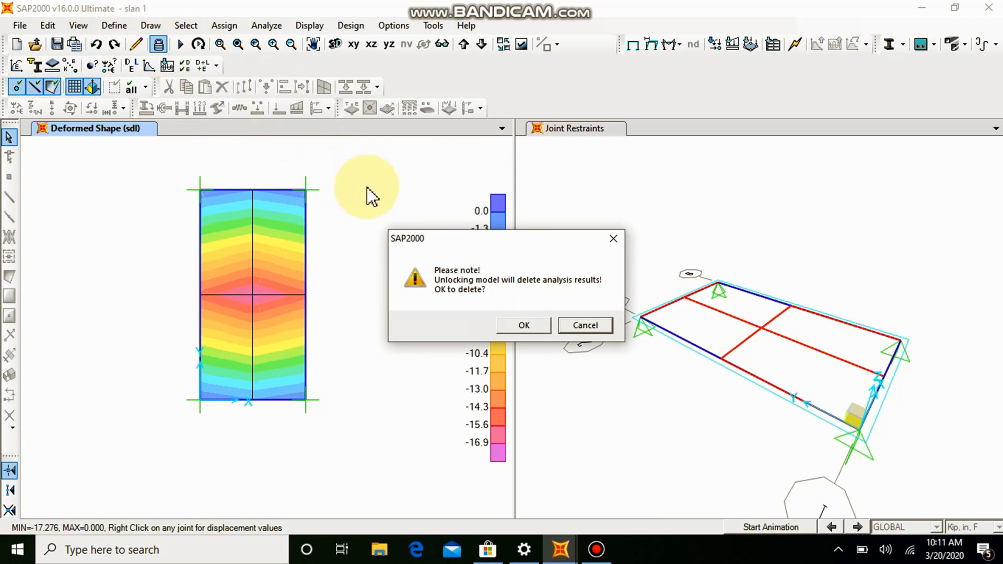
pyautogui.click(523, 326)
pyautogui.click(114, 26)
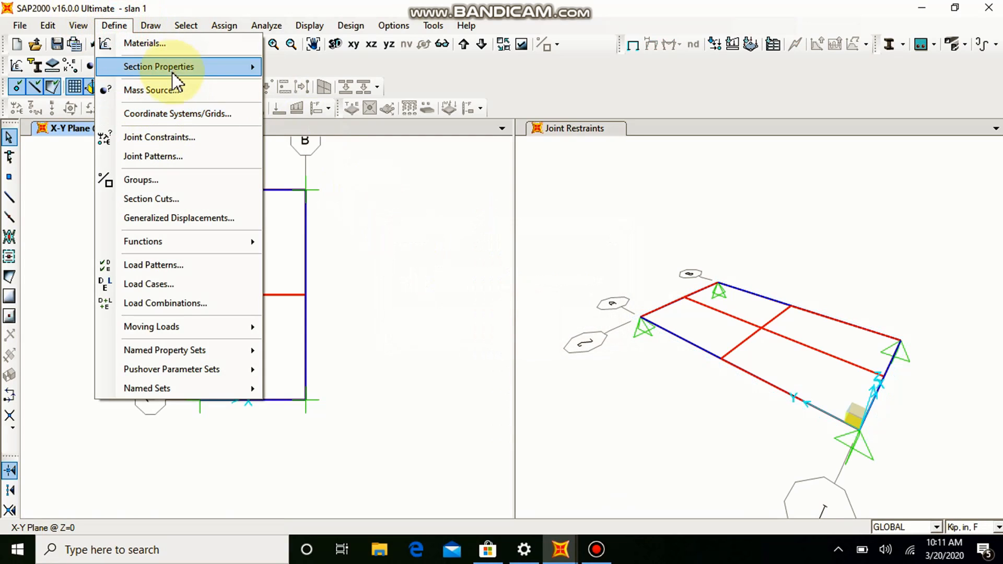
pyautogui.moveTo(197, 67)
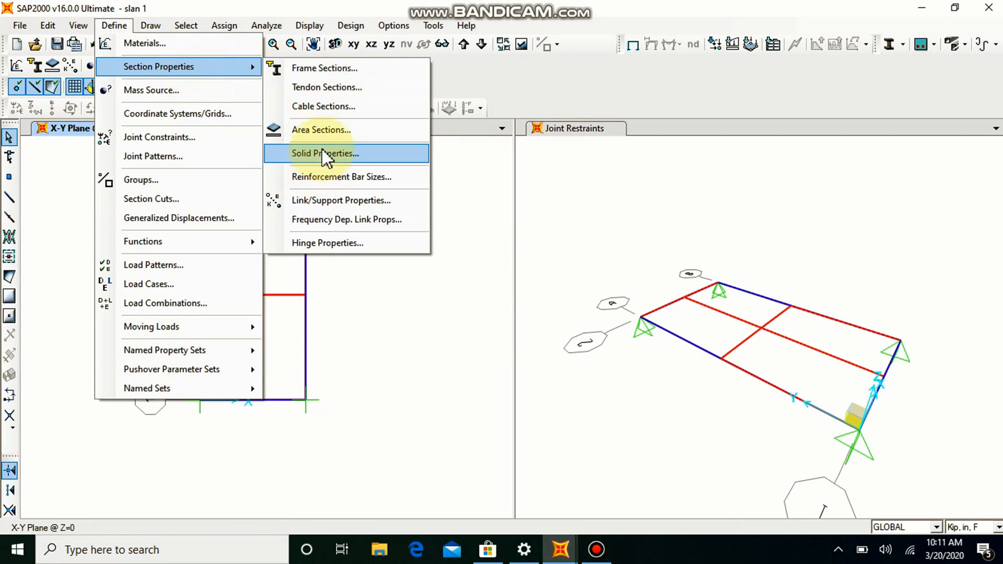
pyautogui.click(319, 130)
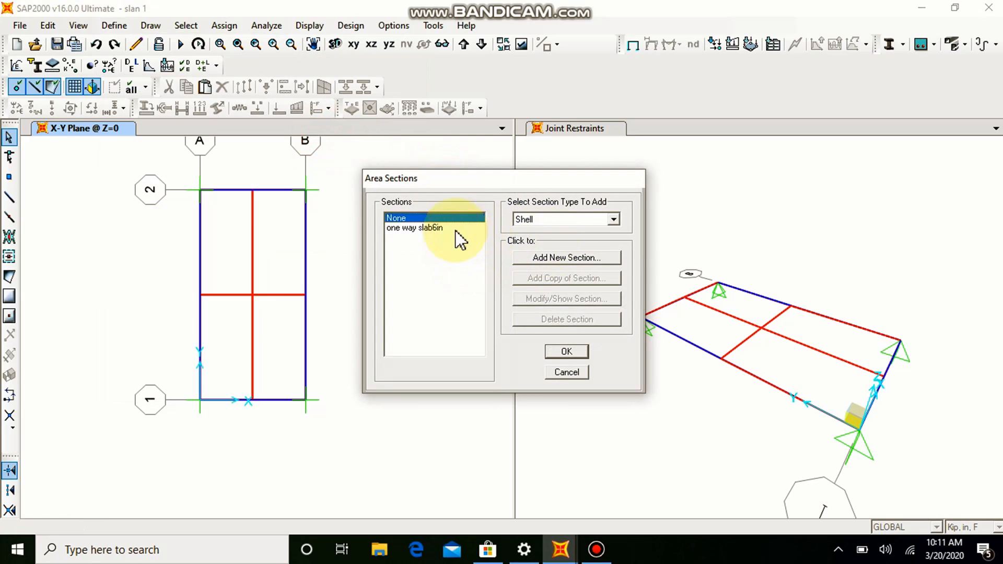
pyautogui.click(456, 230)
pyautogui.click(566, 302)
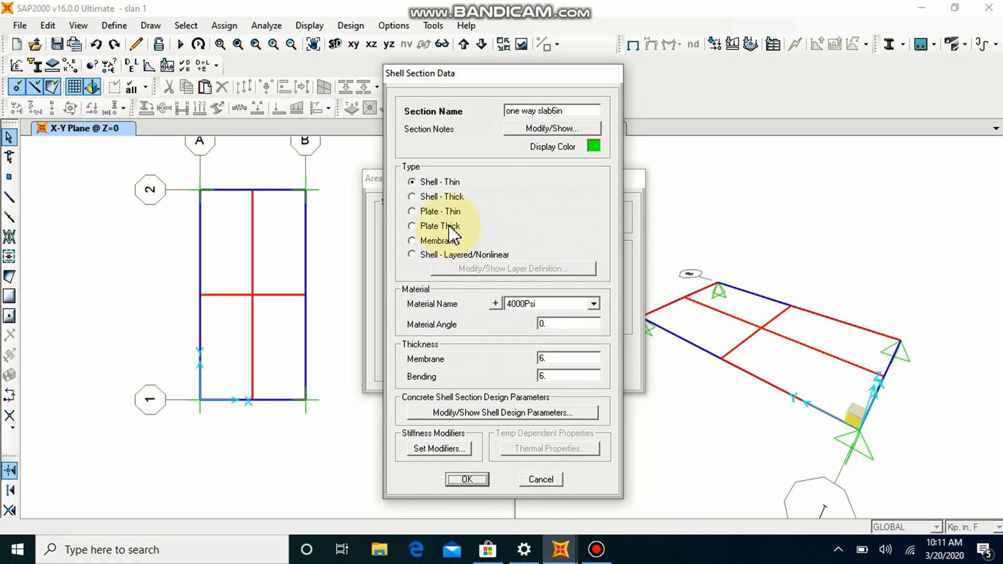
pyautogui.doubleClick(564, 358)
pyautogui.write('12in')
pyautogui.doubleClick(563, 375)
pyautogui.write('12in')
pyautogui.click(467, 479)
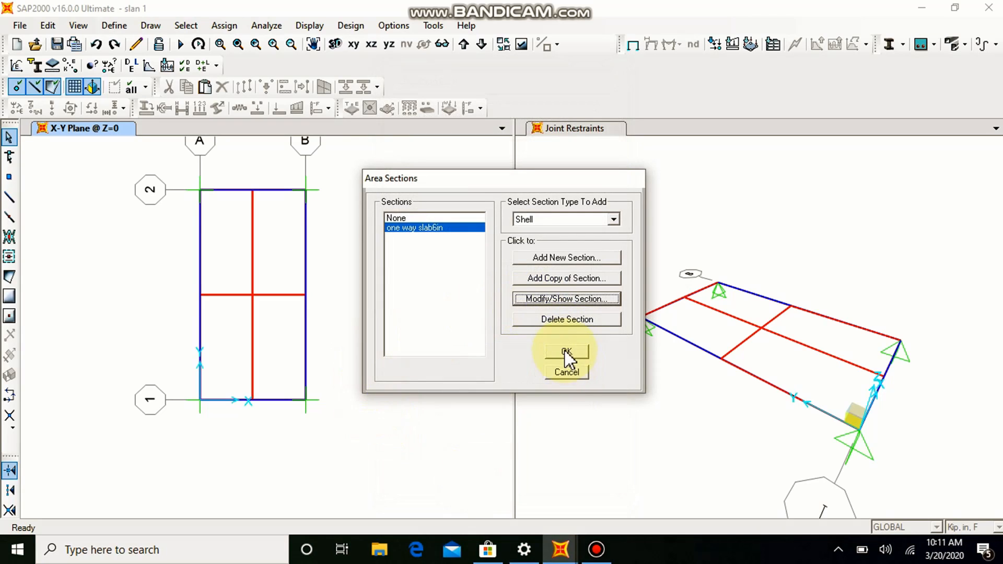
pyautogui.click(567, 353)
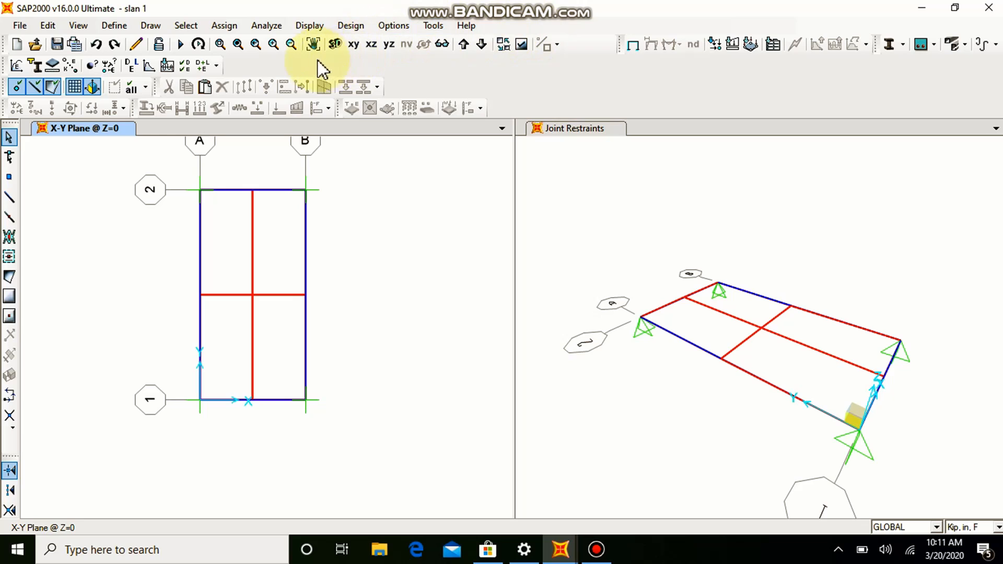
# Run the analysis for the DEAD, live and sdl load cases, leaving MODAL out
pyautogui.click(180, 44)
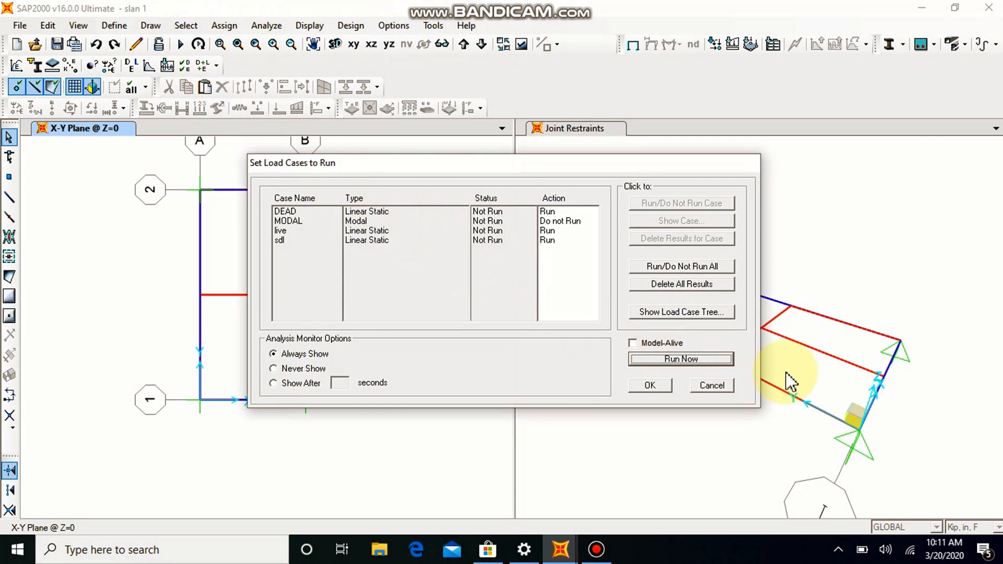
pyautogui.click(699, 358)
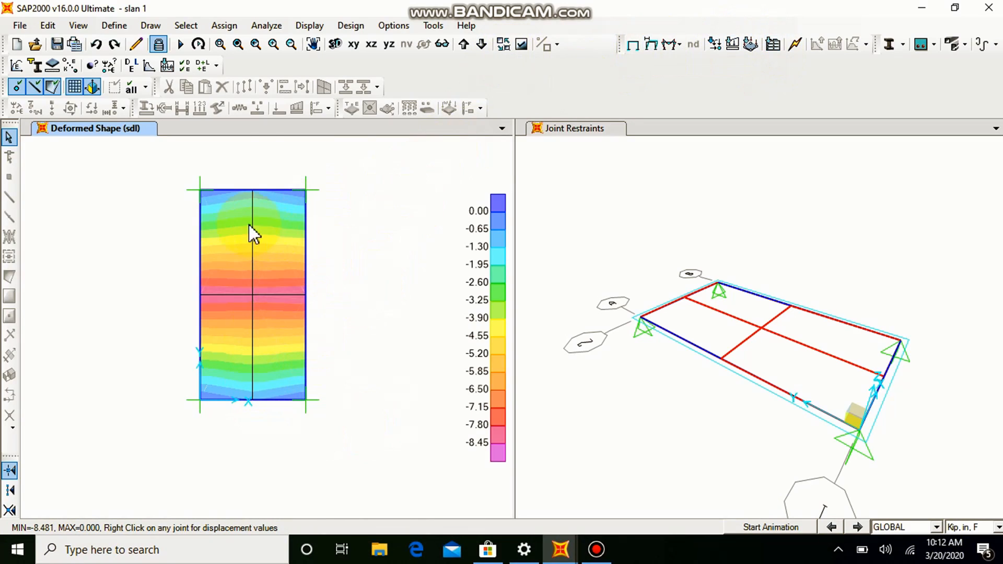
pyautogui.click(679, 44)
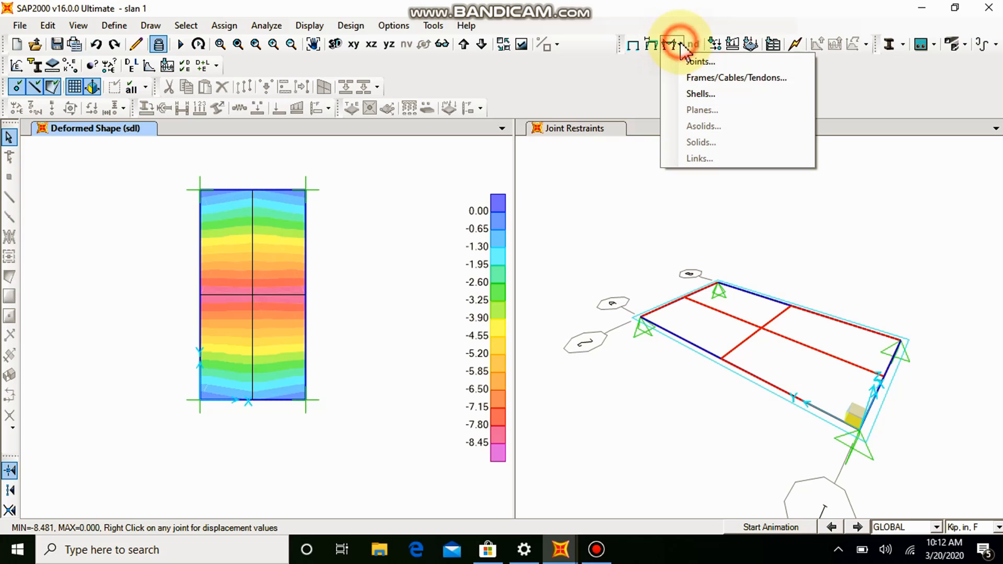
pyautogui.click(708, 94)
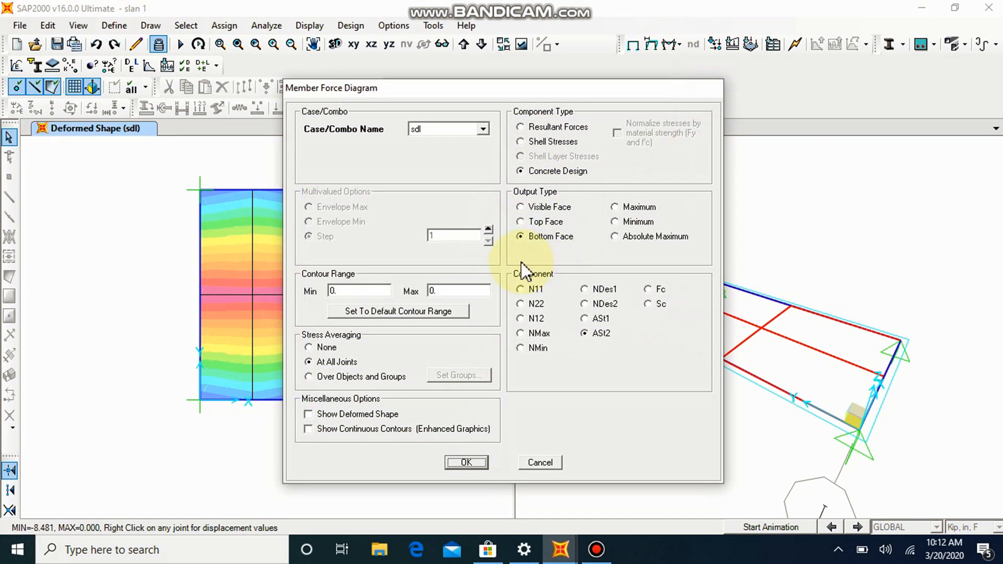
pyautogui.click(586, 320)
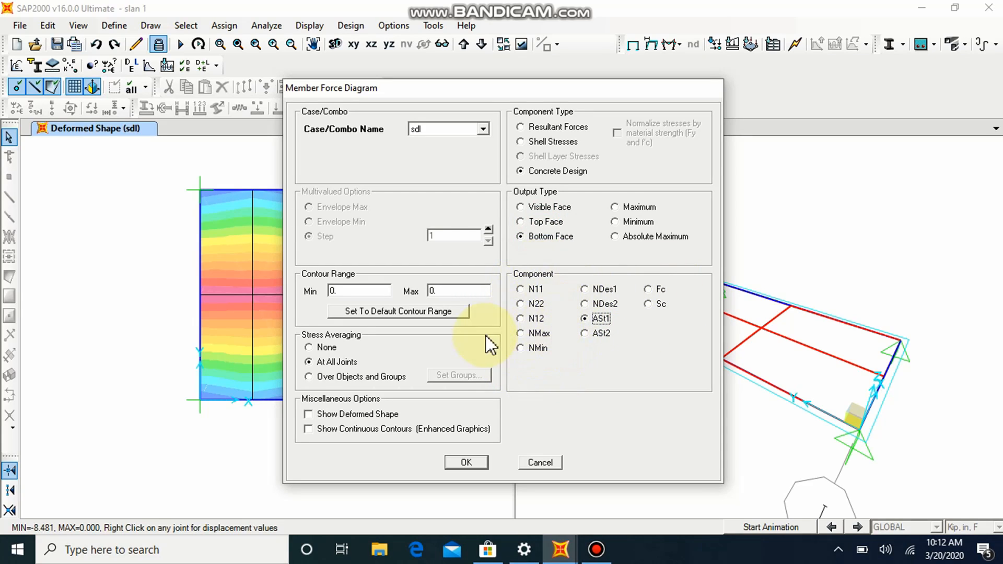
pyautogui.click(543, 465)
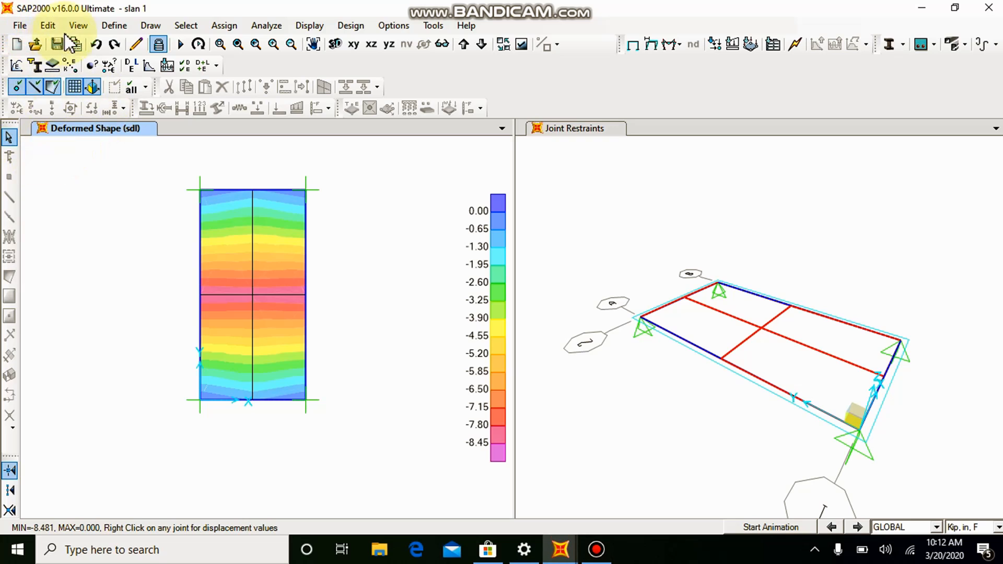
# Create a new flat slab model in Kip, in, F with 3 by 3 divisions 384 in wide, 192 in middle strips and restraints
pyautogui.click(20, 26)
pyautogui.click(89, 31)
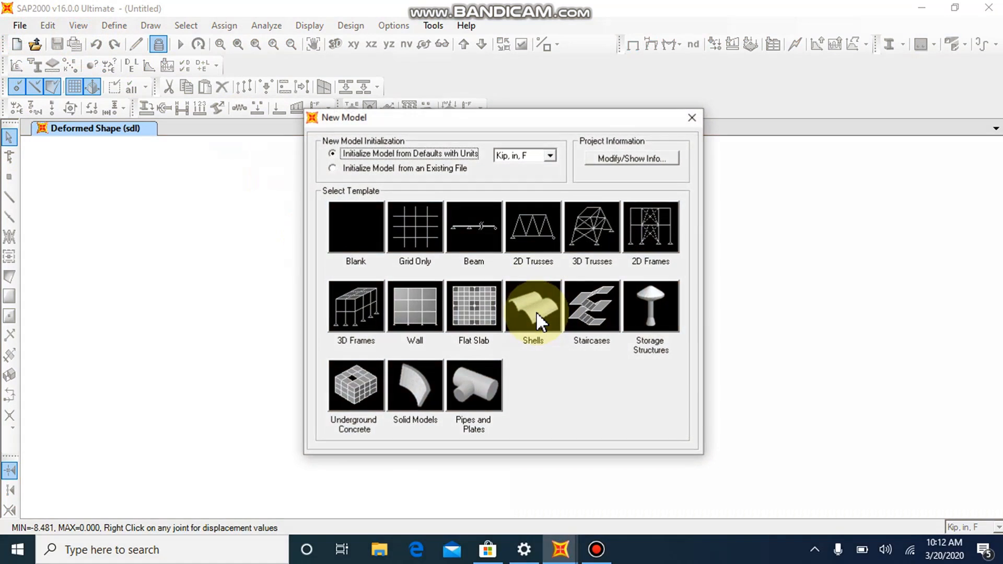
pyautogui.click(478, 308)
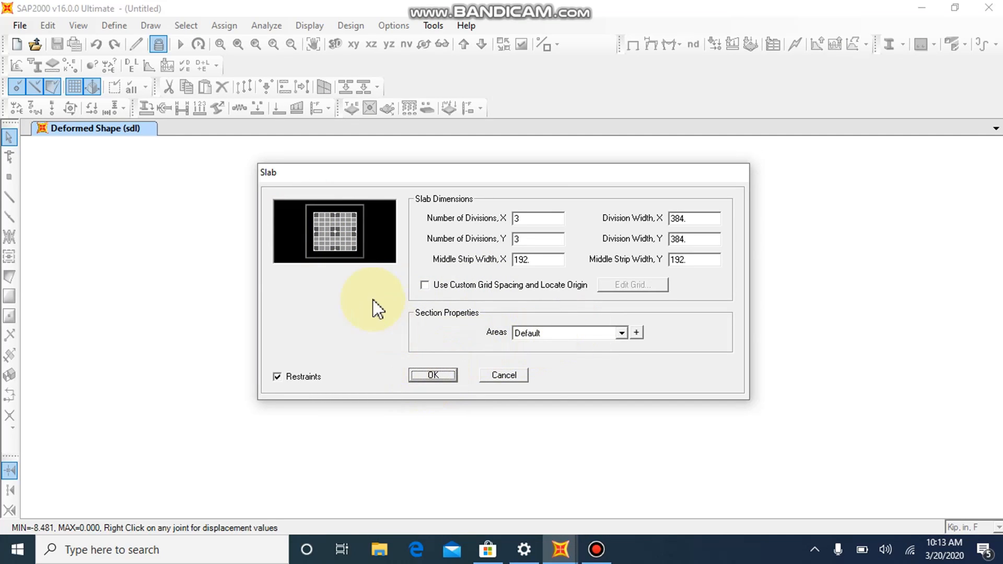
pyautogui.click(429, 375)
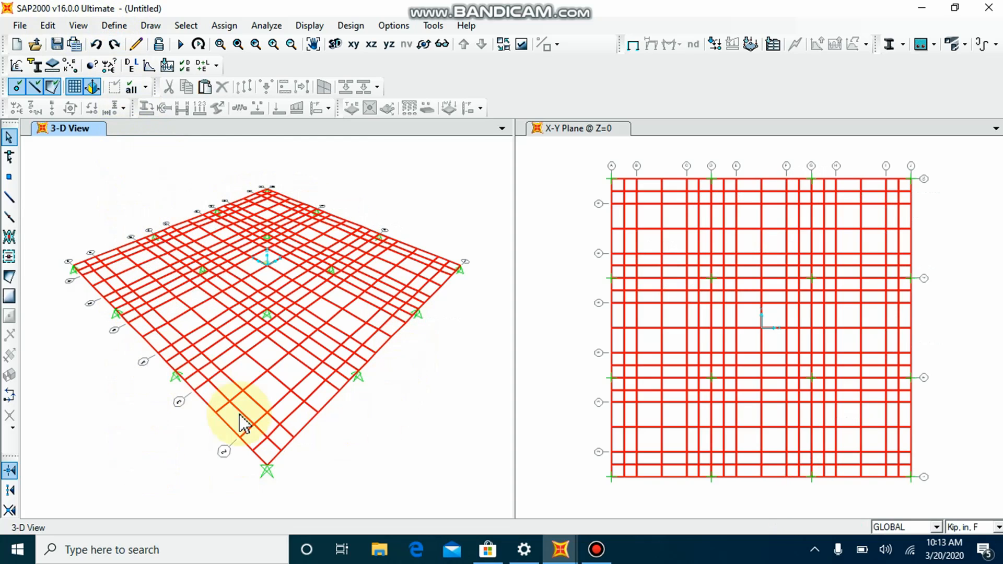
# Examine the flat slab's corner, edge and interior supports and its strip mesh in the 3-D view
pyautogui.scroll(3, 273, 469)
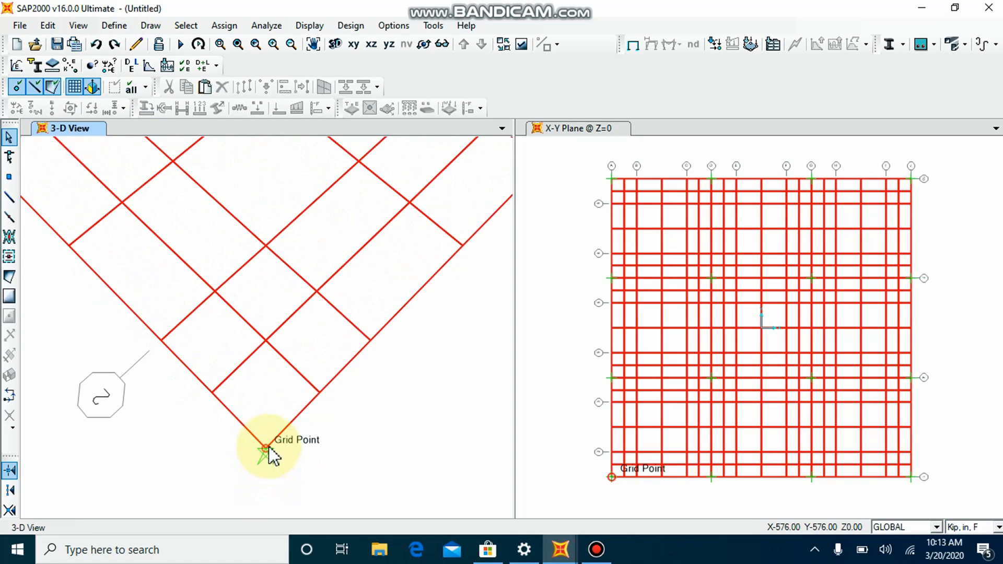
pyautogui.scroll(-3, 266, 460)
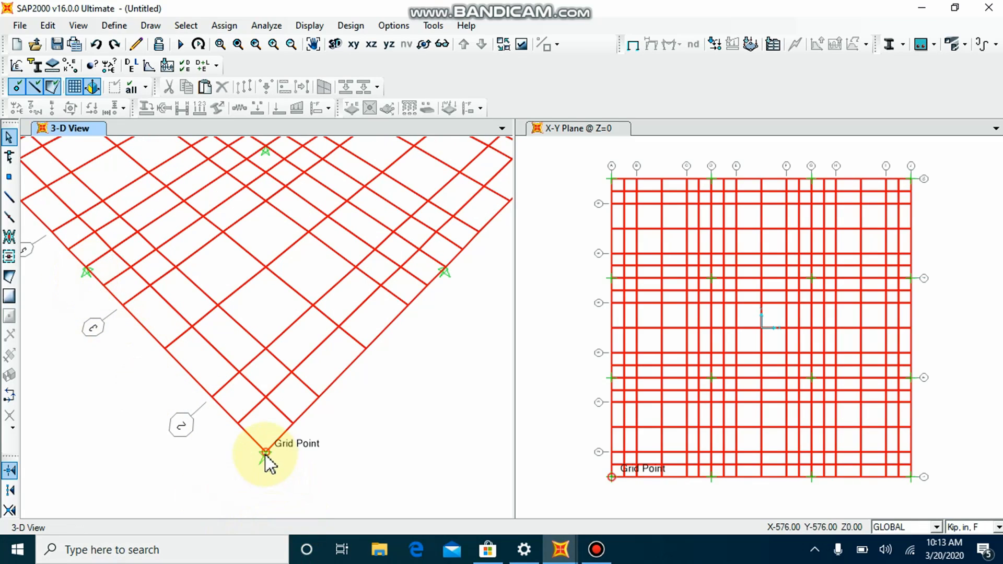
pyautogui.click(445, 267)
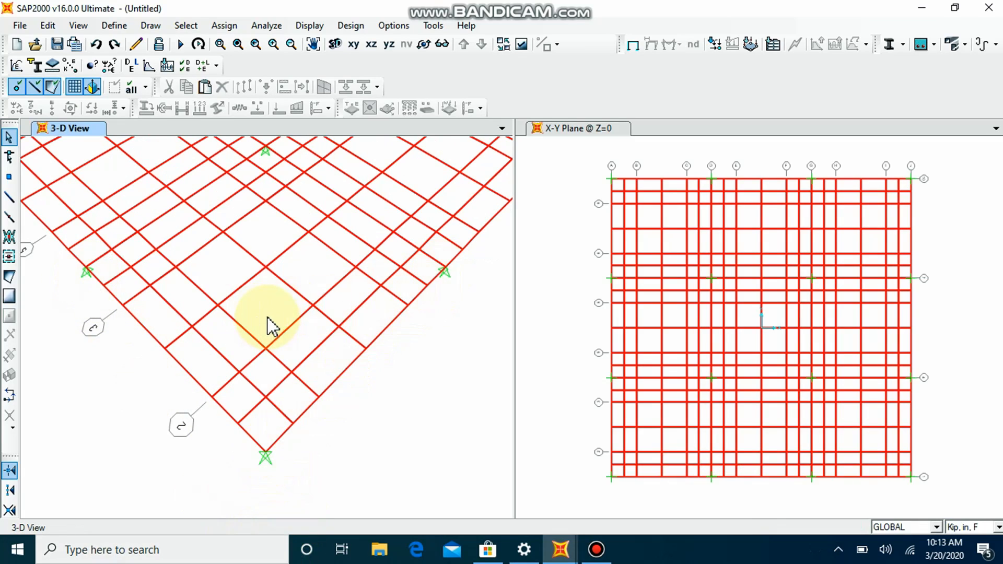
pyautogui.scroll(-5, 267, 198)
pyautogui.scroll(6, 265, 147)
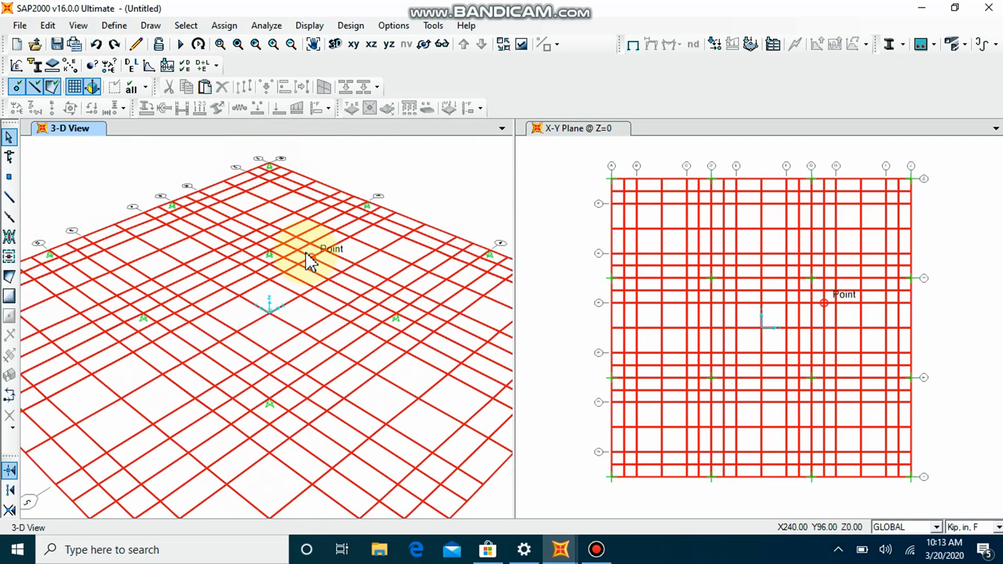
pyautogui.scroll(-2, 316, 339)
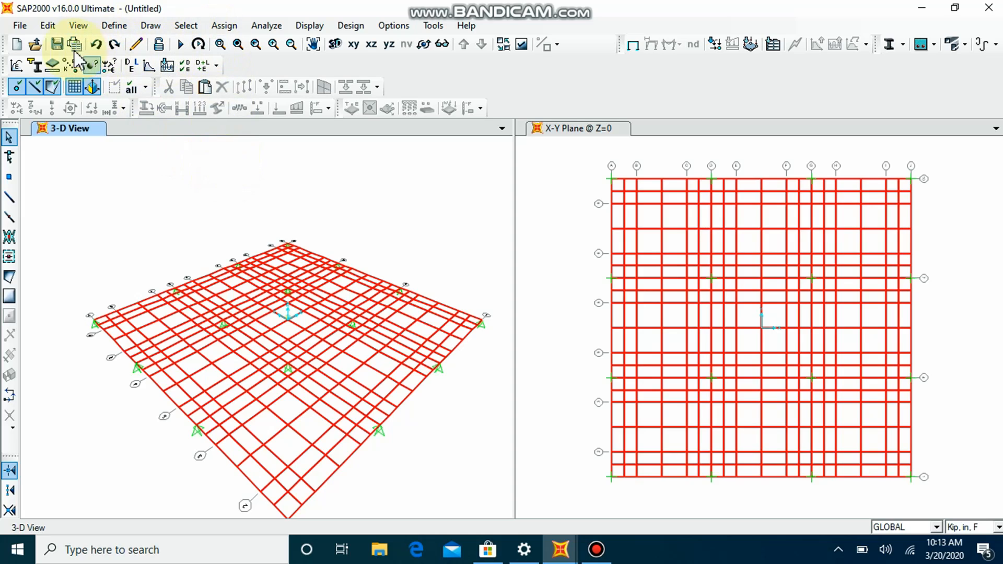
pyautogui.click(19, 26)
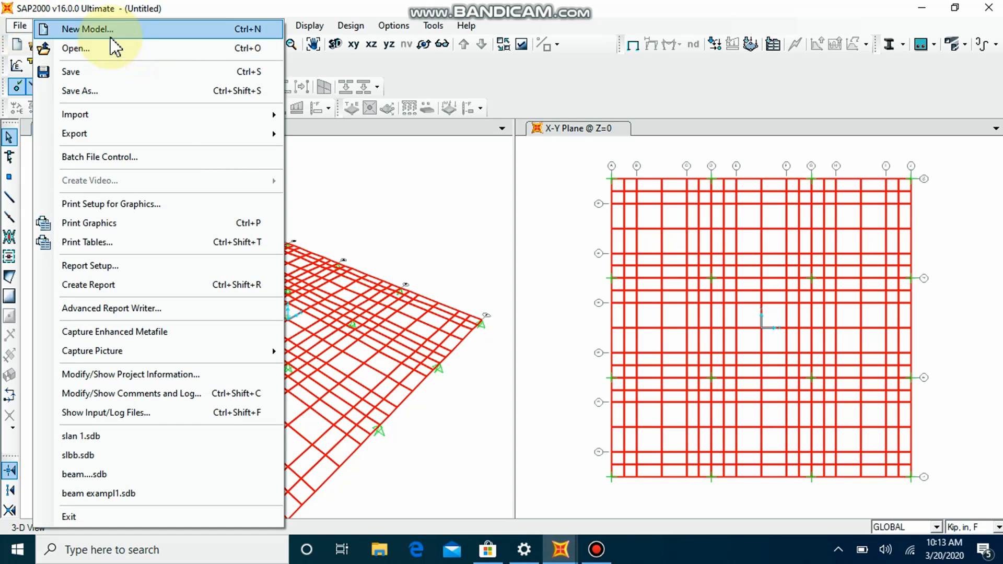
pyautogui.click(380, 186)
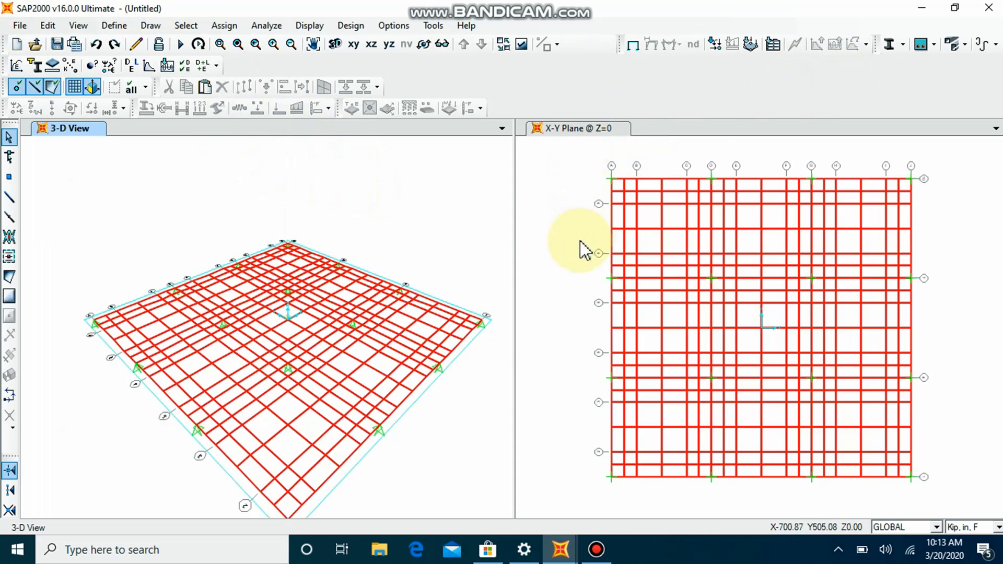